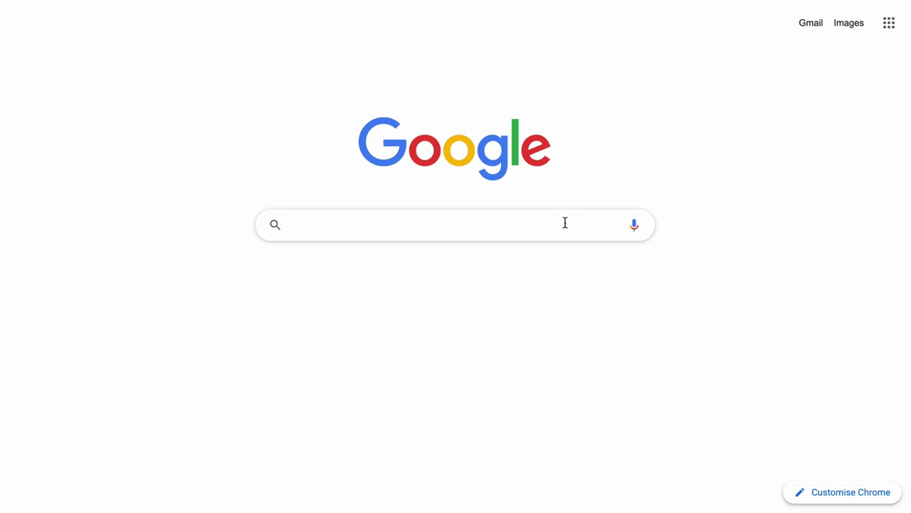
Search Google for "remote jobs for accountants" and look over the job listings
left_click(565, 223)
type("remote jobs f")
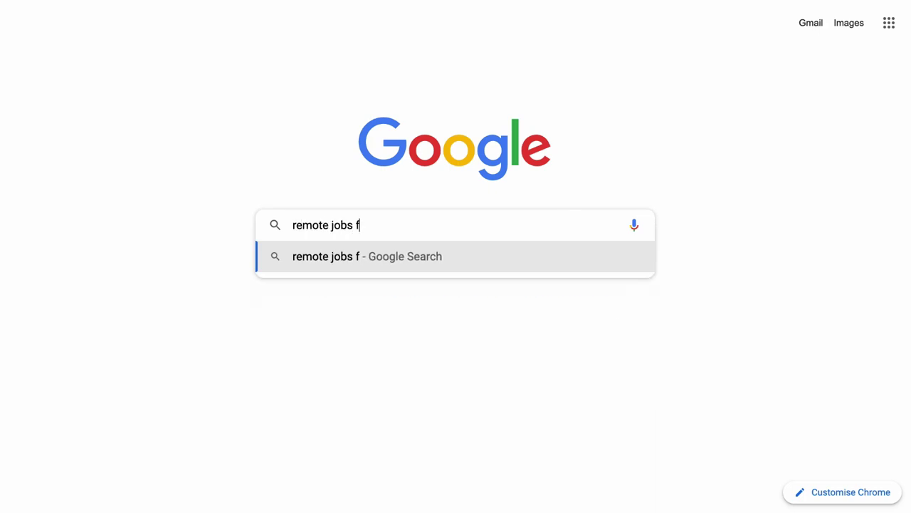
type("or accountants")
key("Return")
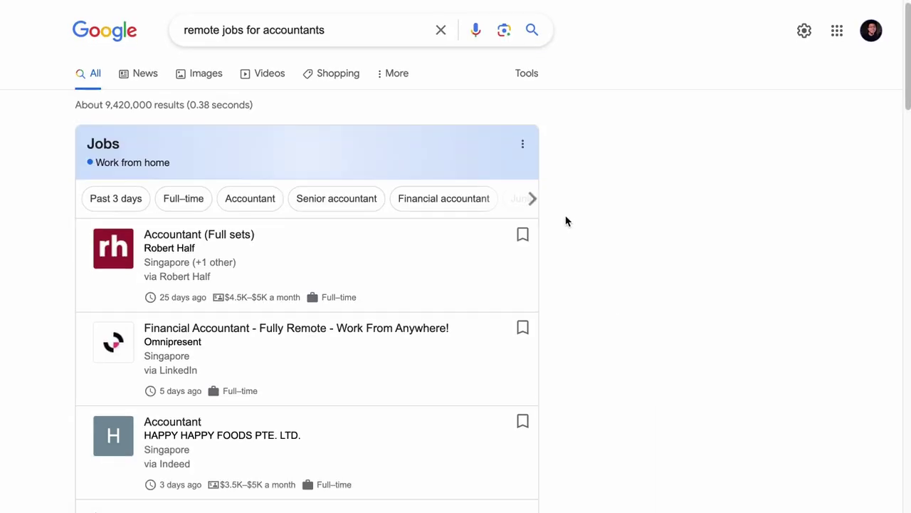
scroll(567, 217, "down", 1)
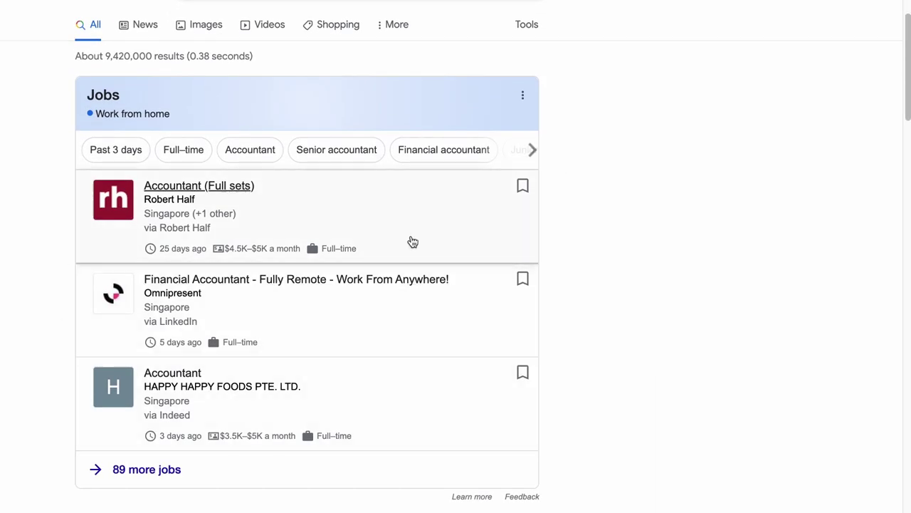
scroll(502, 403, "up", 1)
Replace the query with "work from home jobs for data engineers" and run the search
triple_click(284, 35)
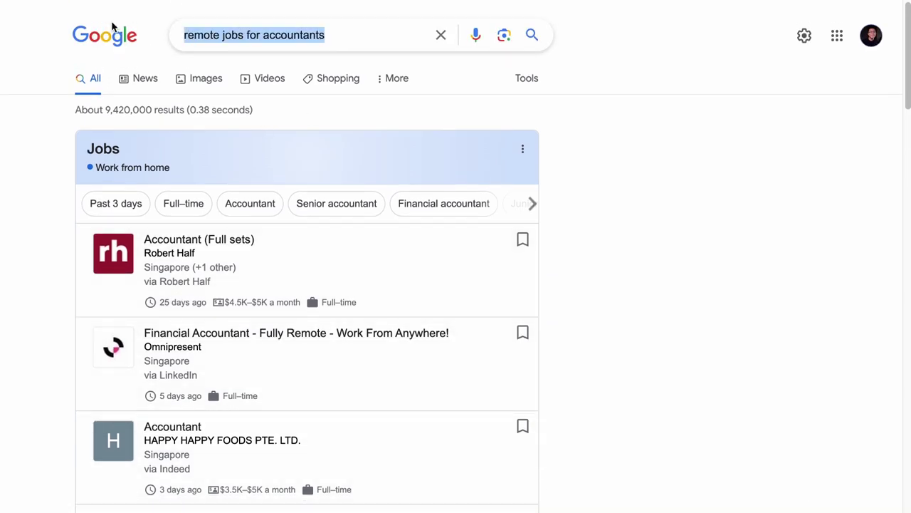
type("work from home jobs for data engineers")
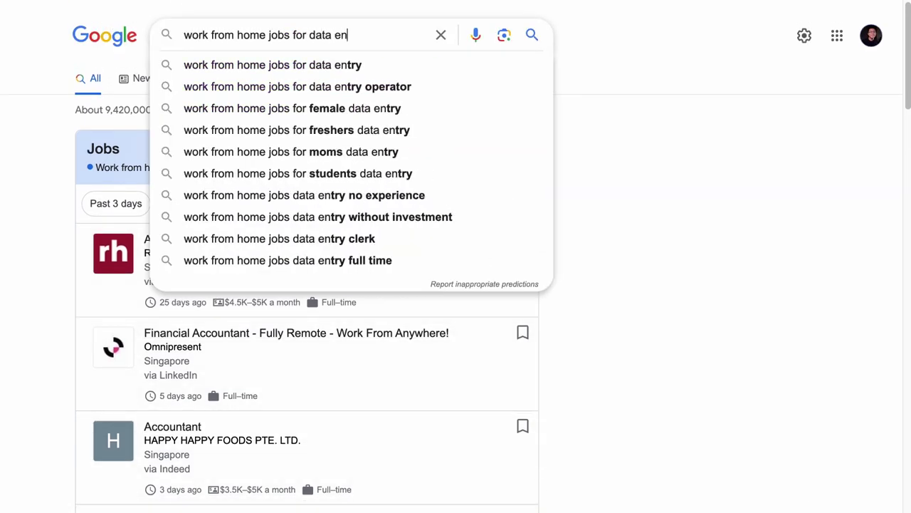
key("Return")
Rework the query into "jobs for software engineer", run the search and look over the job listings
left_click_drag(268, 35, 111, 24)
key("BackSpace")
key("Delete")
double_click(232, 35)
type("software")
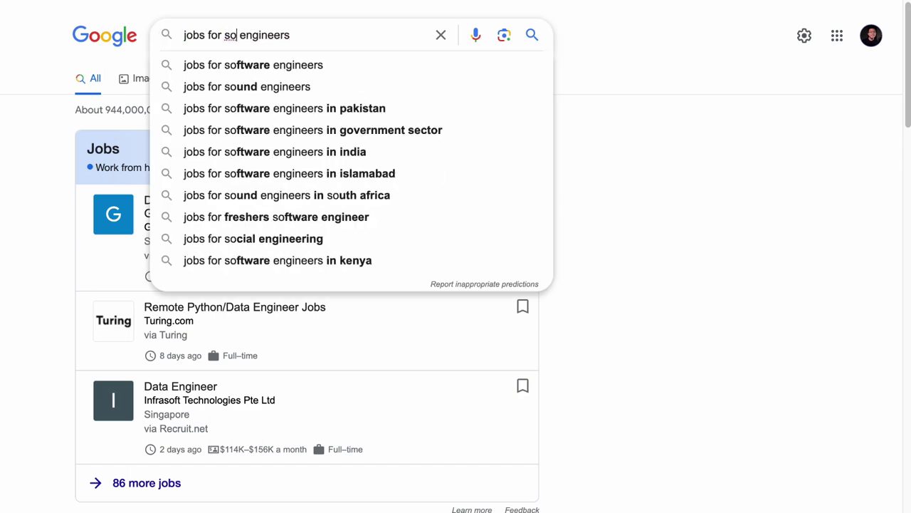
key("End")
key("BackSpace")
key("Return")
scroll(192, 142, "down", 3)
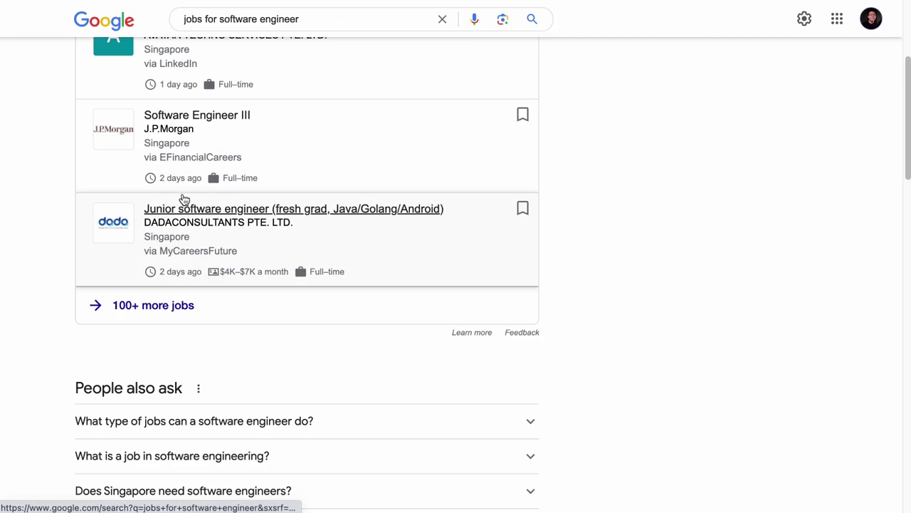
Expand the software engineer results to the full jobs list and open the Senior Software Engineer (SRE) listing from Randstad Singapore
left_click(154, 314)
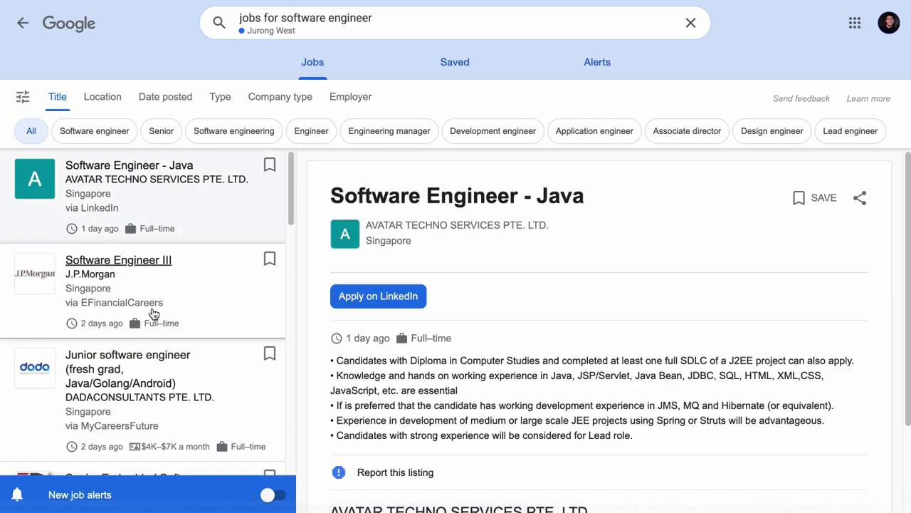
scroll(143, 320, "down", 2)
scroll(128, 340, "down", 2)
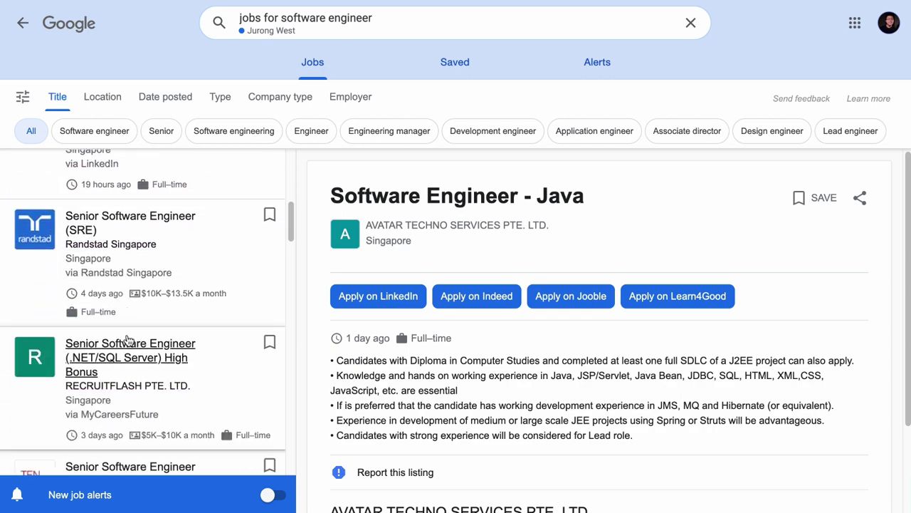
left_click(155, 233)
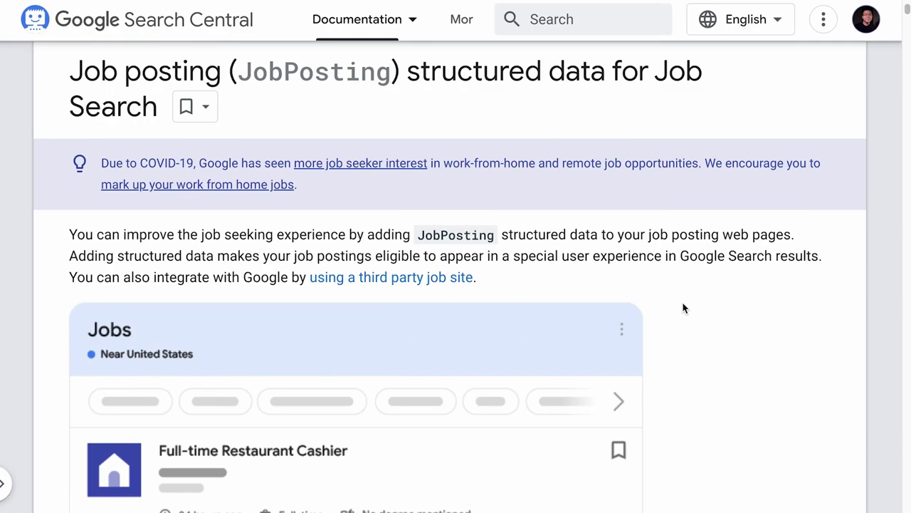
Examine Google's JobPosting structured data documentation, including its JSON-LD examples, and highlight the instruction about using canonical URLs for duplicate postings
scroll(682, 305, "down", 5)
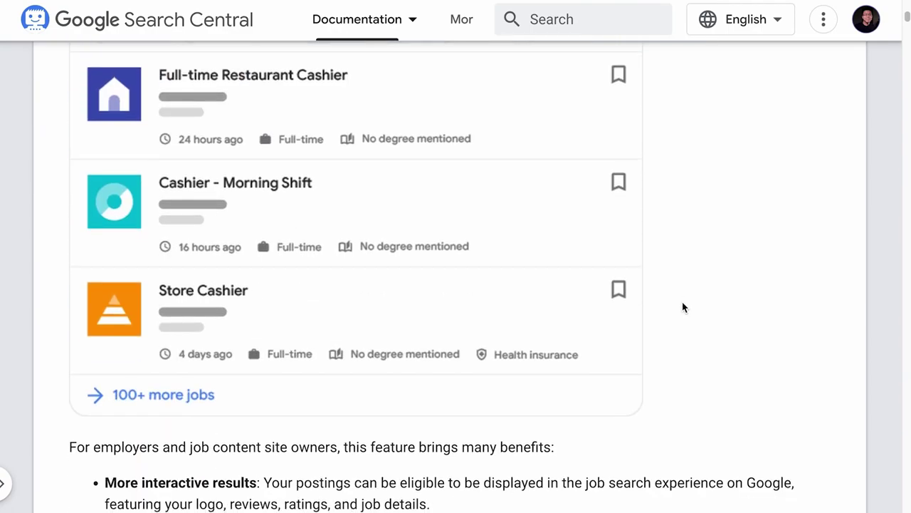
scroll(681, 306, "down", 8)
scroll(681, 305, "down", 10)
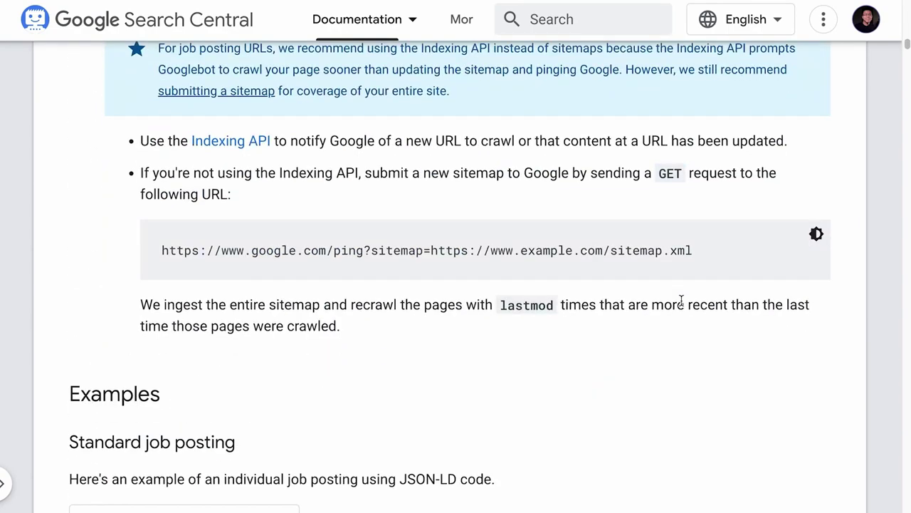
scroll(682, 305, "down", 8)
scroll(682, 304, "down", 10)
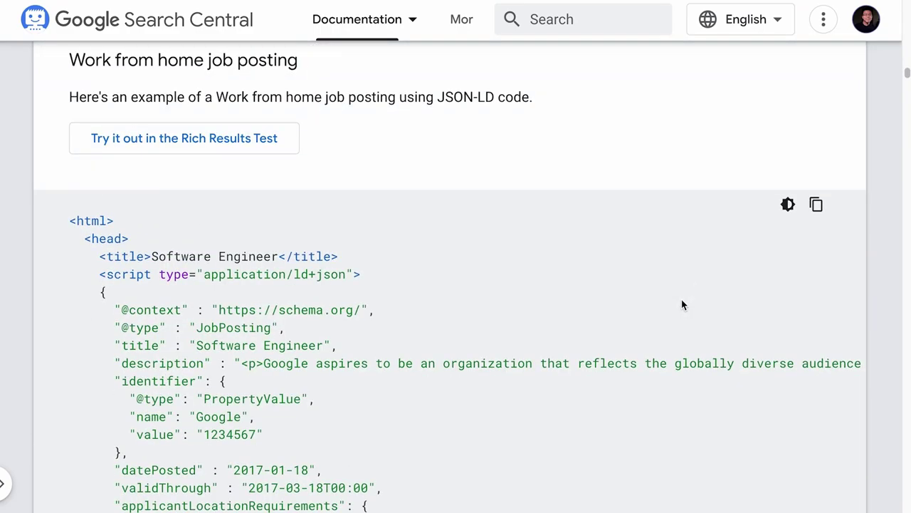
scroll(681, 304, "down", 15)
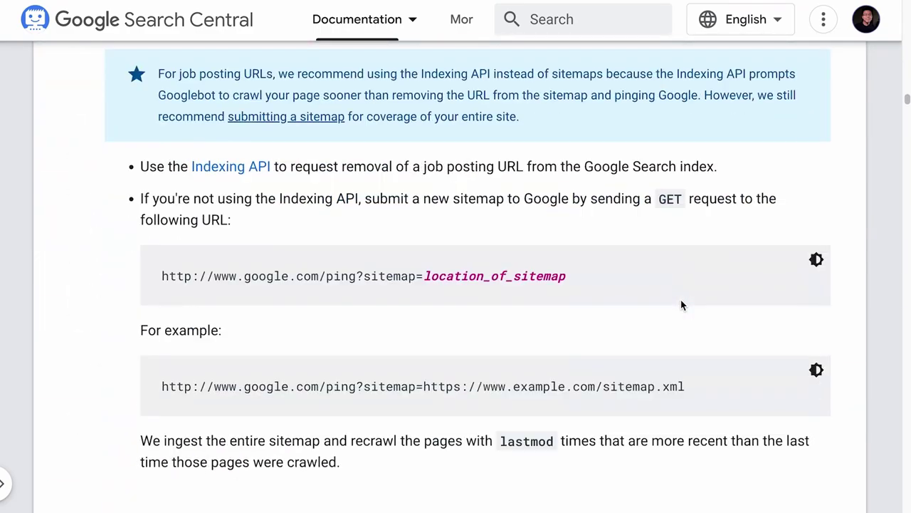
scroll(681, 305, "down", 12)
scroll(682, 305, "up", 10)
scroll(683, 307, "down", 15)
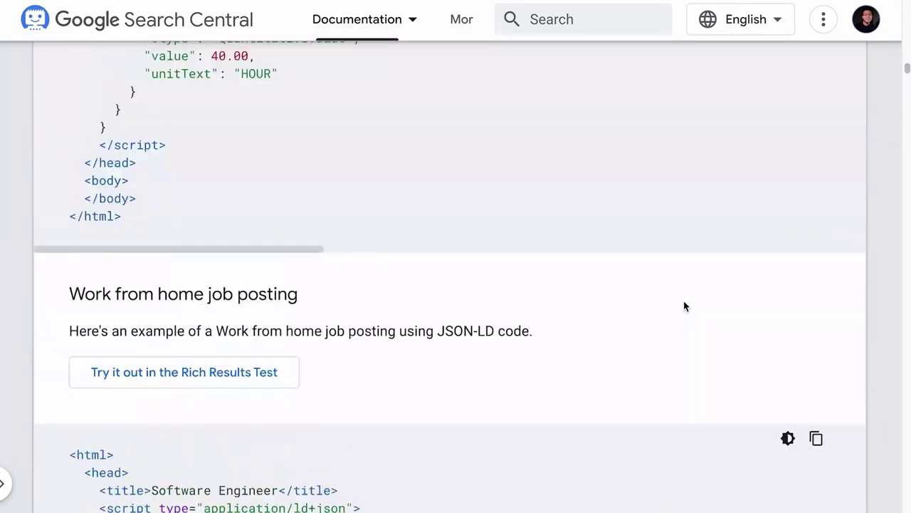
scroll(683, 306, "down", 15)
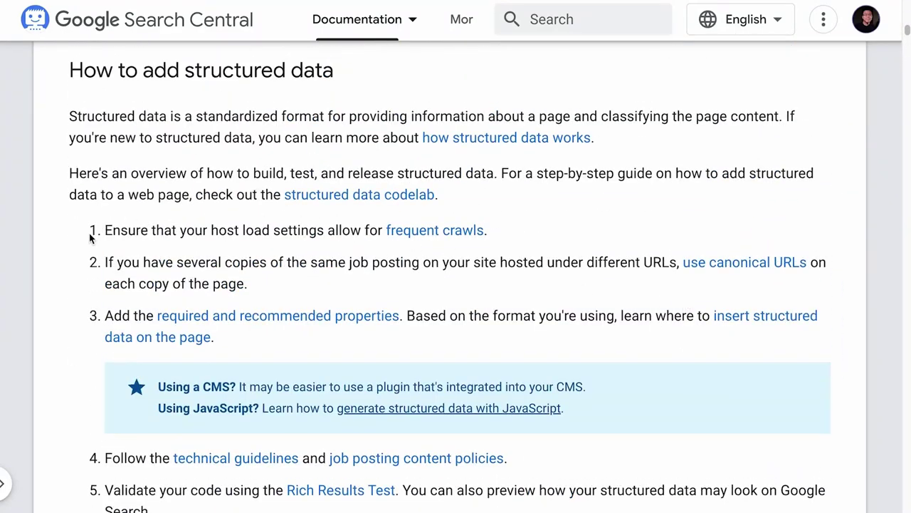
left_click_drag(94, 262, 280, 305)
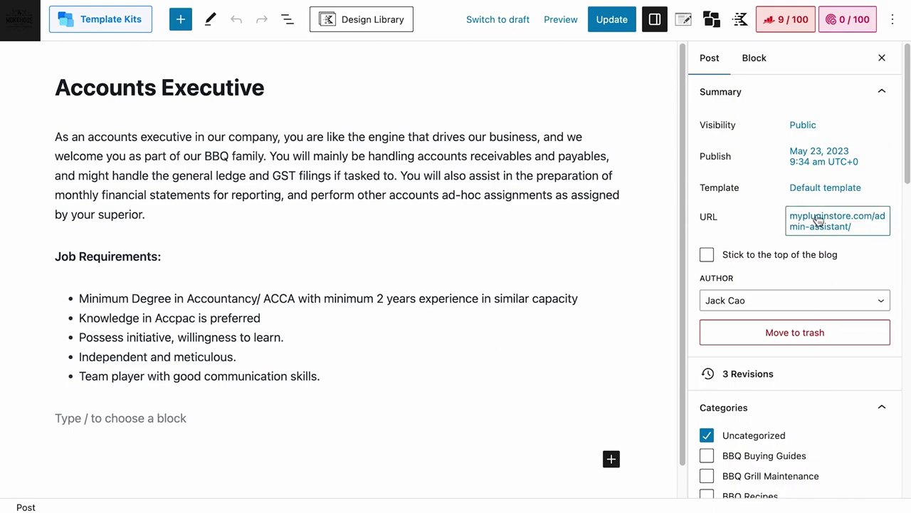
Open the advanced Rank Math settings of the Accounts Executive post and look through them
left_click(789, 22)
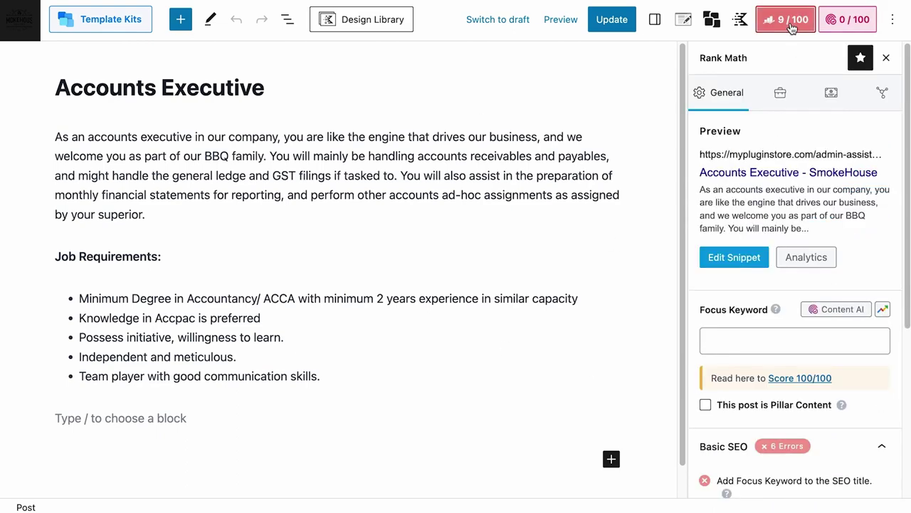
left_click(781, 92)
scroll(769, 213, "down", 3)
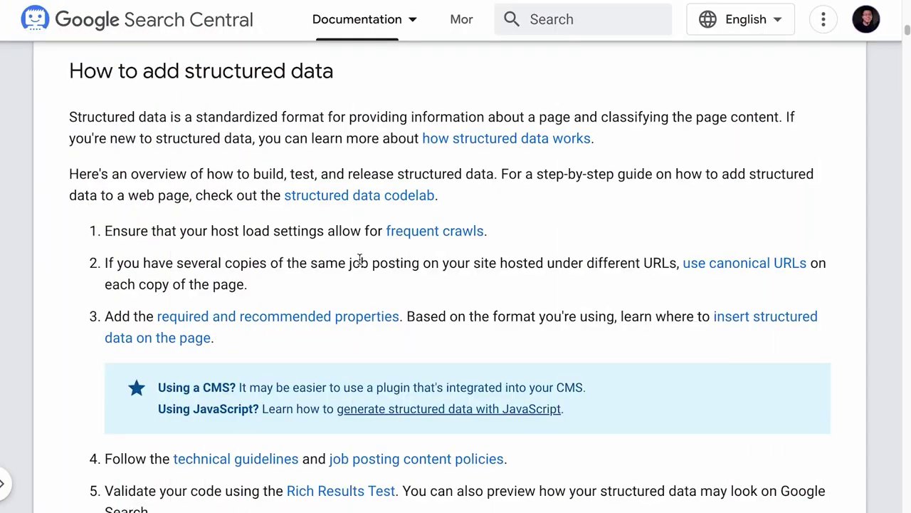
Read the remaining structured data steps and highlight the note recommending the Indexing API for job posting URLs
scroll(362, 260, "down", 5)
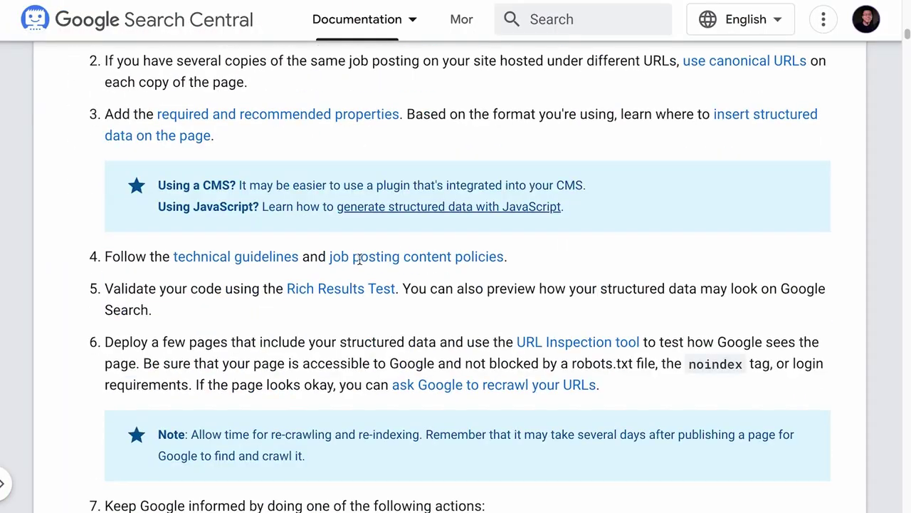
scroll(360, 260, "down", 1)
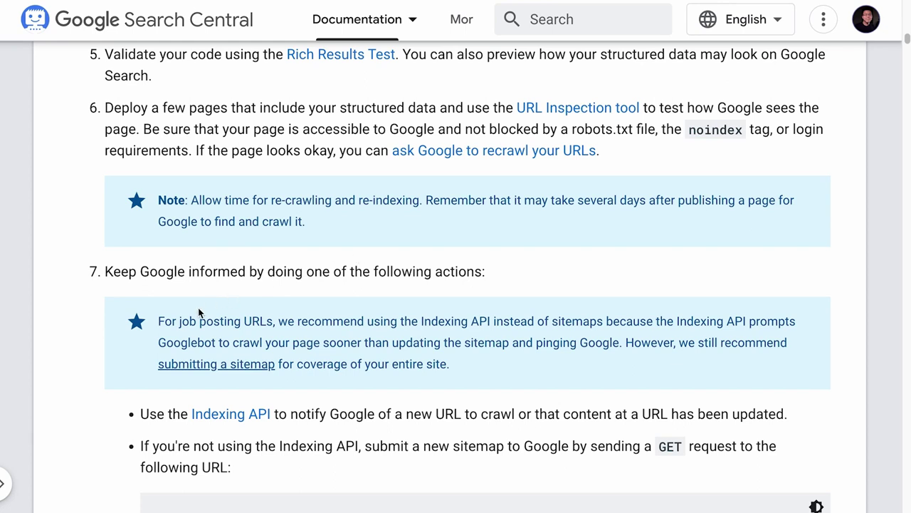
left_click_drag(160, 321, 460, 363)
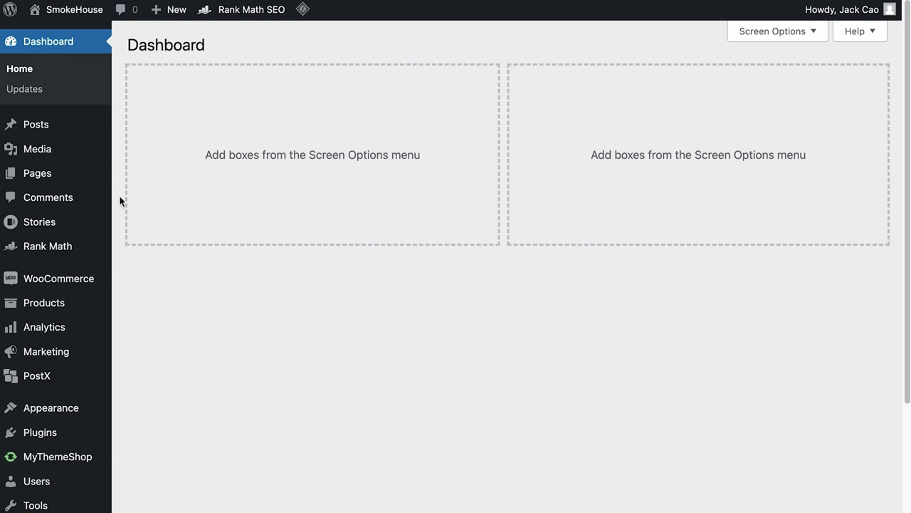
Open Rank Math's modules in the WordPress dashboard and go to the settings of the Sitemap module
mouse_move(65, 249)
left_click(132, 238)
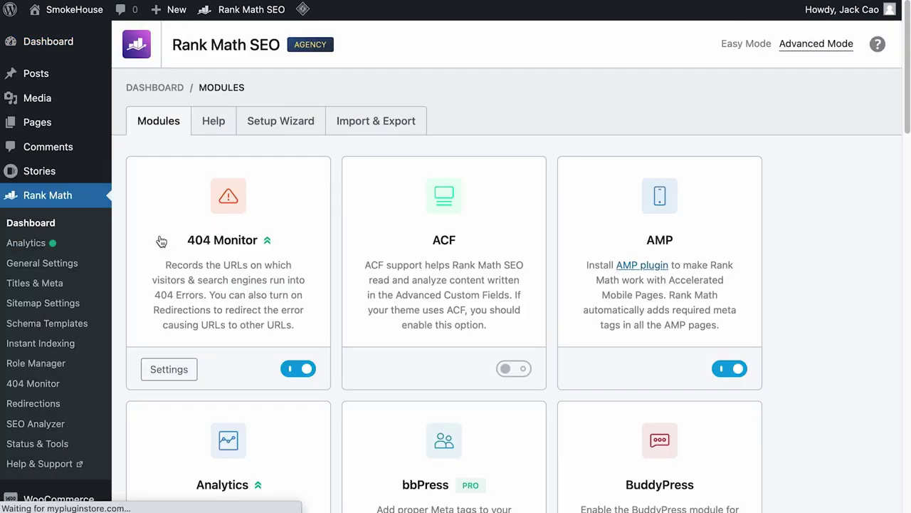
scroll(161, 241, "down", 15)
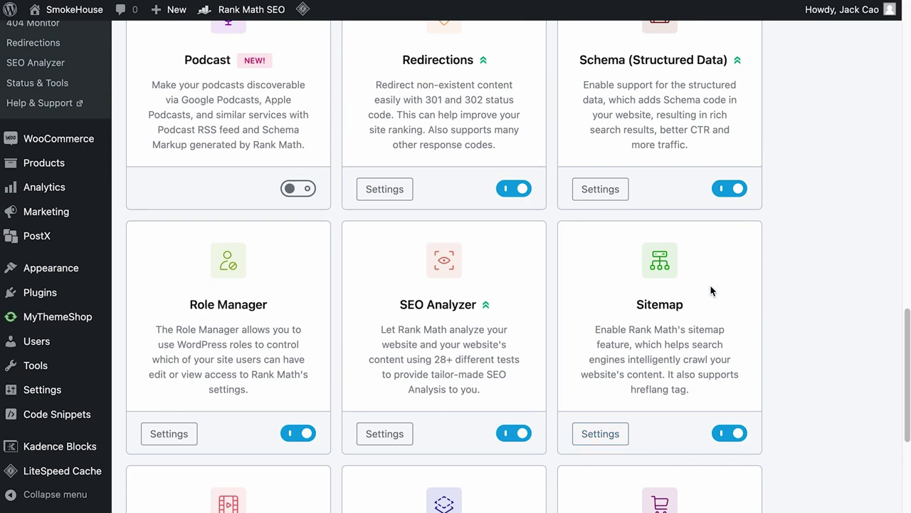
left_click(598, 433)
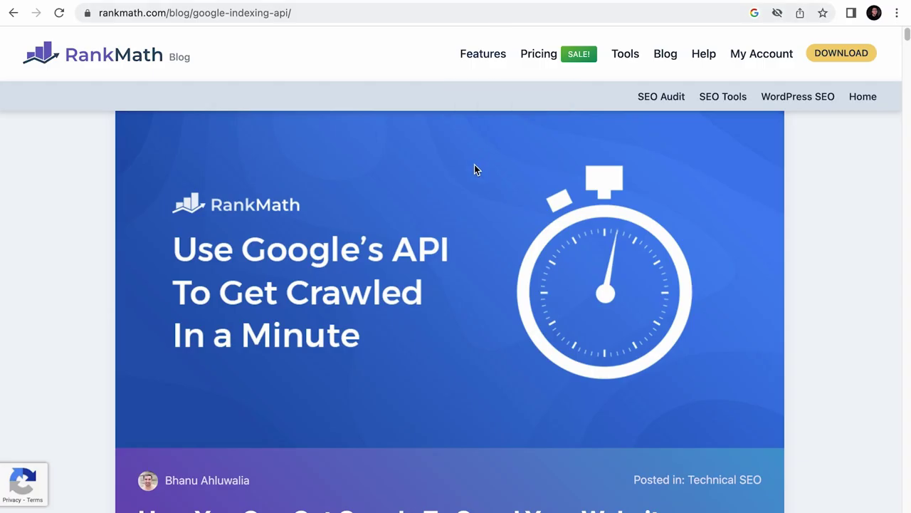
scroll(475, 167, "down", 6)
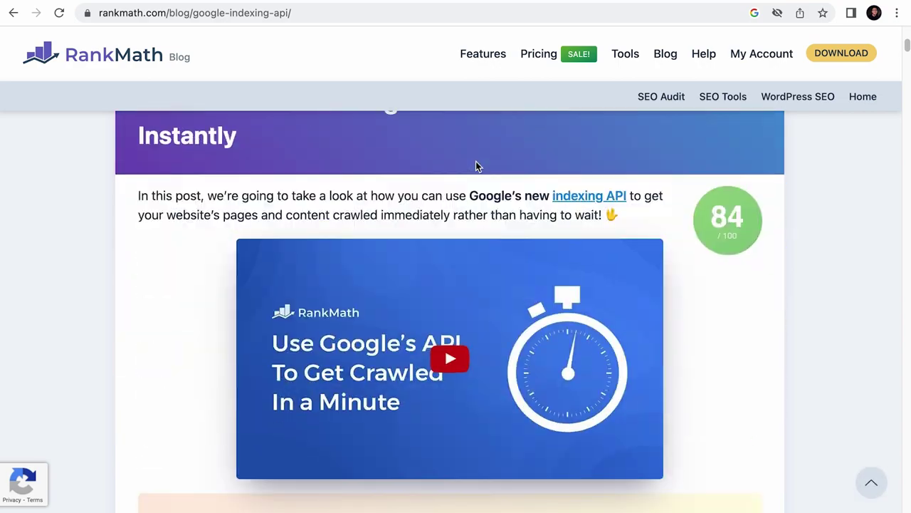
scroll(476, 167, "down", 15)
left_click(400, 7)
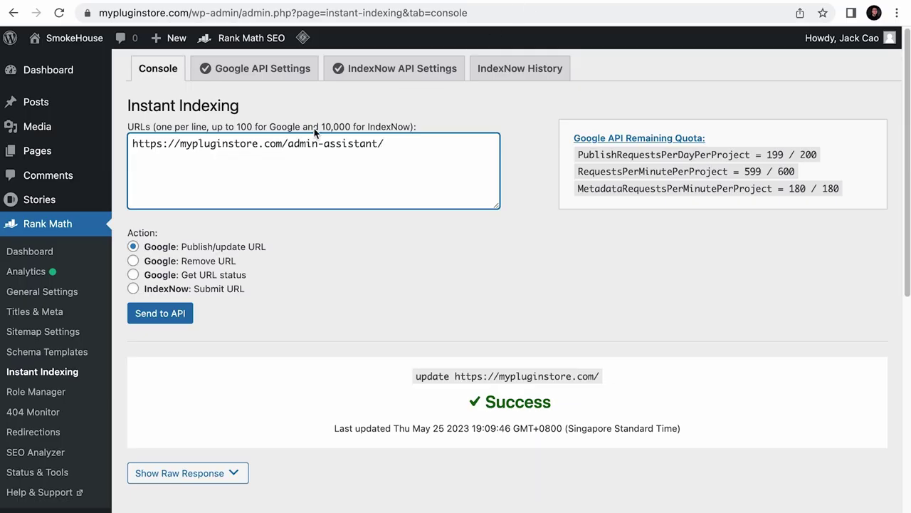
left_click(139, 314)
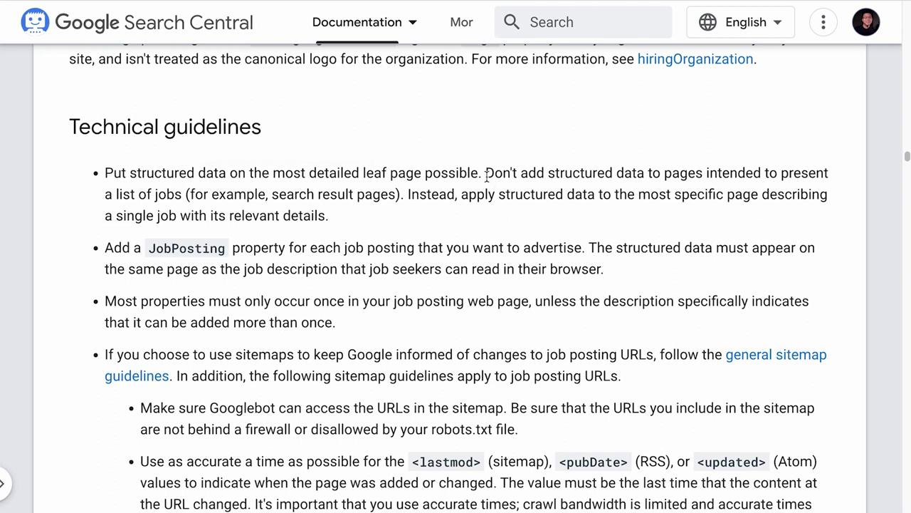
Review the technical guidelines, highlighting the ban on structured data for job list pages and the words "a single job"
left_click_drag(487, 178, 396, 207)
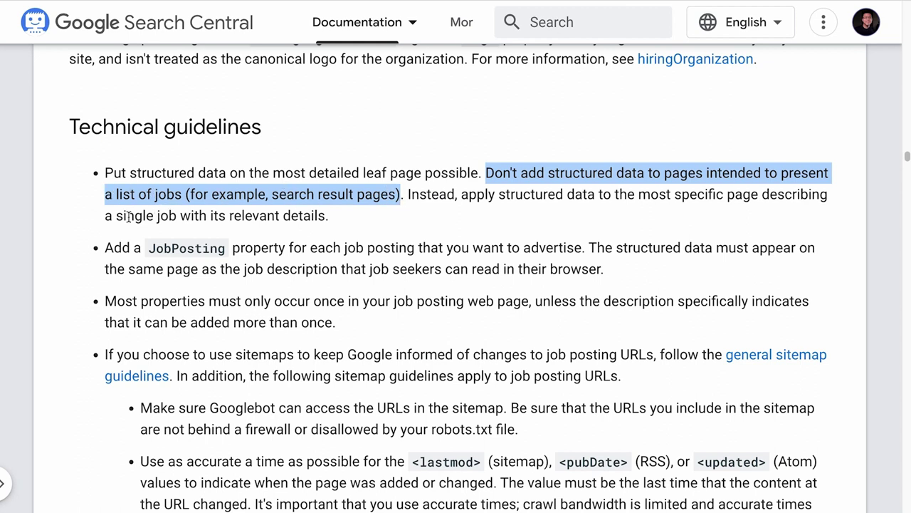
left_click_drag(107, 218, 173, 220)
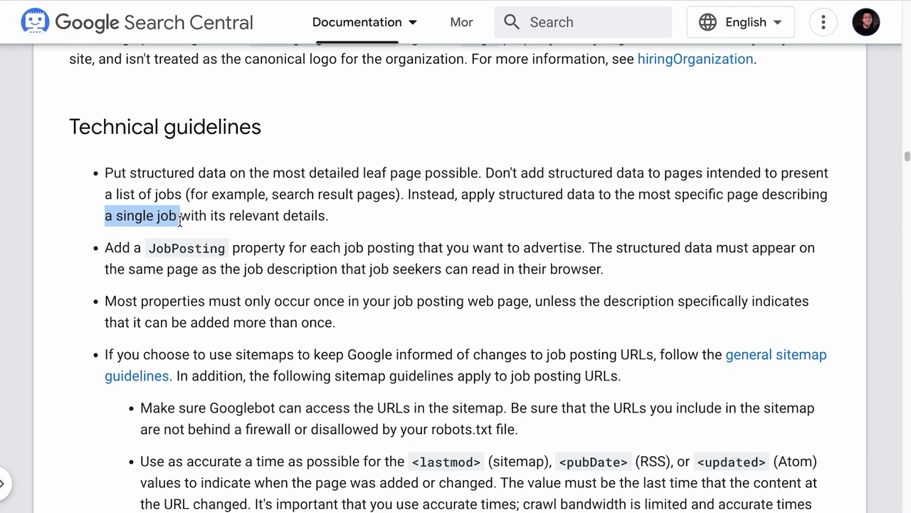
scroll(184, 232, "down", 7)
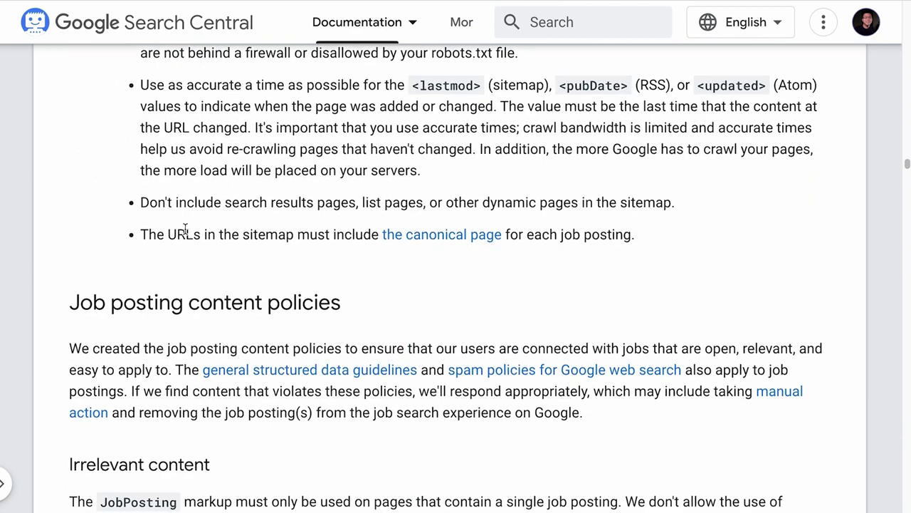
scroll(184, 229, "up", 1)
scroll(183, 227, "down", 1)
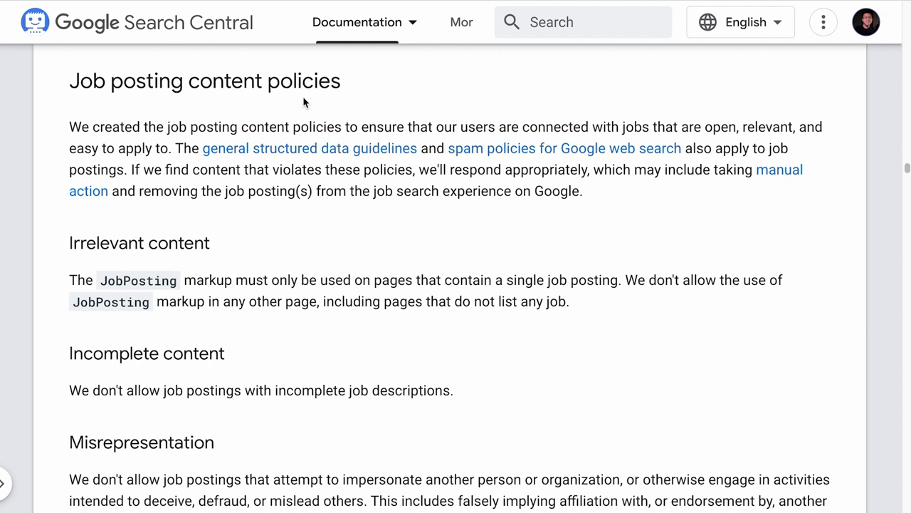
Review the job posting content policies, highlighting the irrelevant and incomplete content rules, and continue to the misrepresentation section
left_click_drag(68, 279, 606, 306)
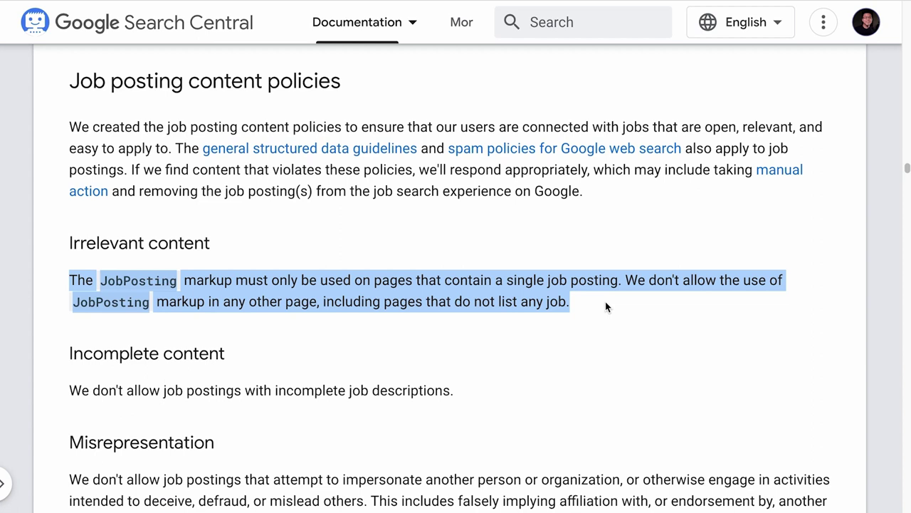
left_click_drag(67, 391, 498, 400)
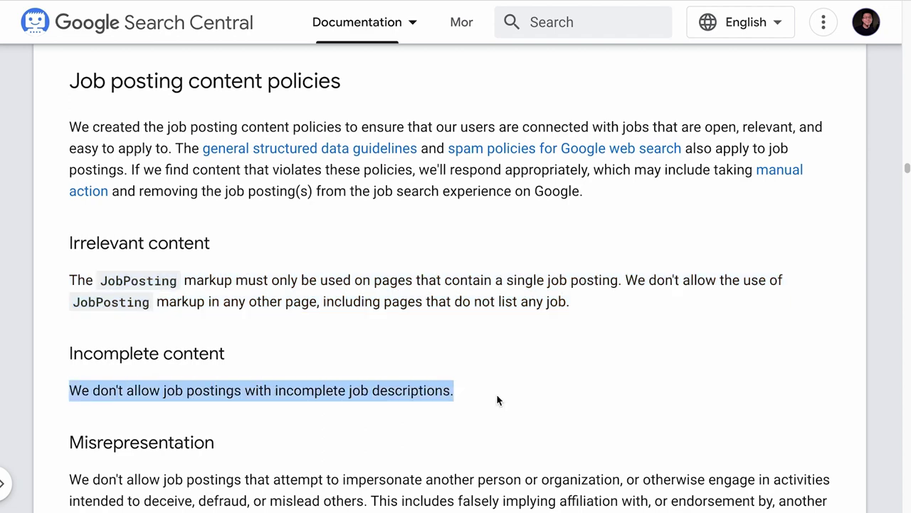
scroll(500, 398, "down", 5)
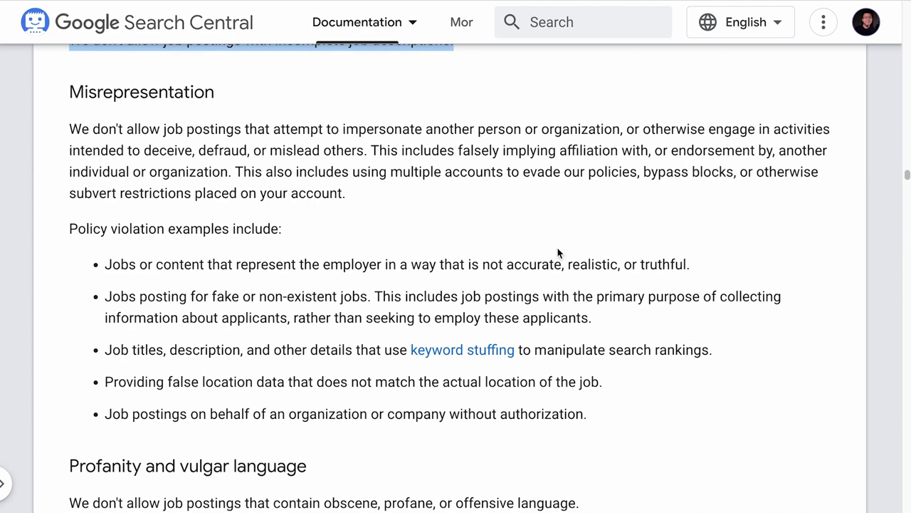
Review the misrepresentation policy and the next sections, highlighting the rules on profanity, disguised advertisements and expired job postings, and the validThrough property
scroll(308, 203, "down", 4)
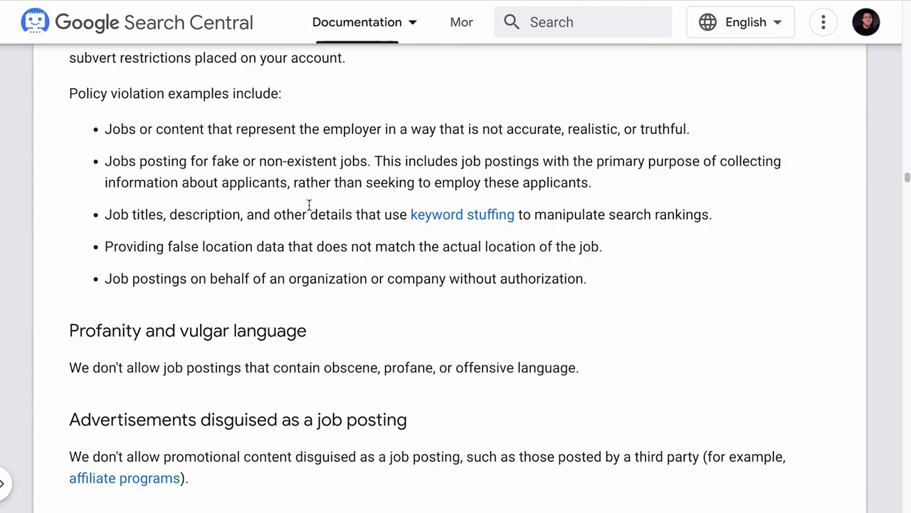
left_click_drag(68, 162, 616, 212)
left_click_drag(61, 264, 258, 316)
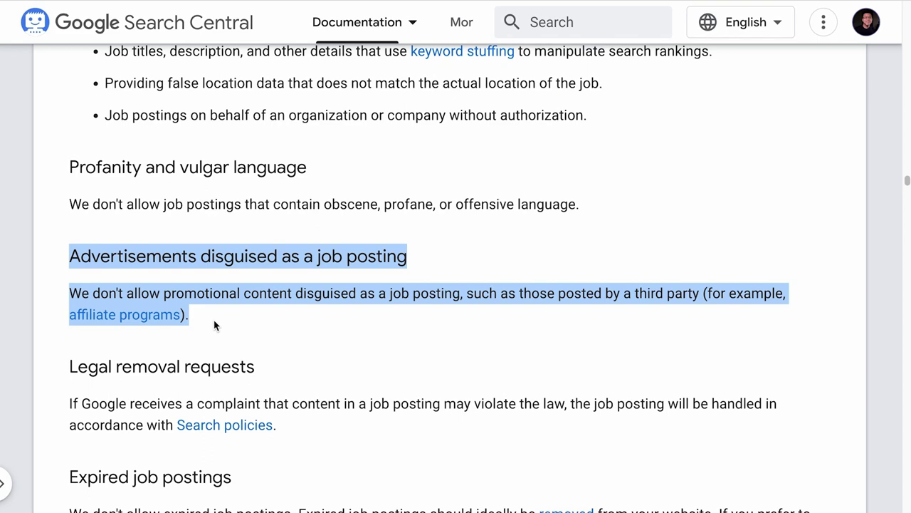
scroll(214, 321, "down", 3)
left_click_drag(71, 250, 419, 336)
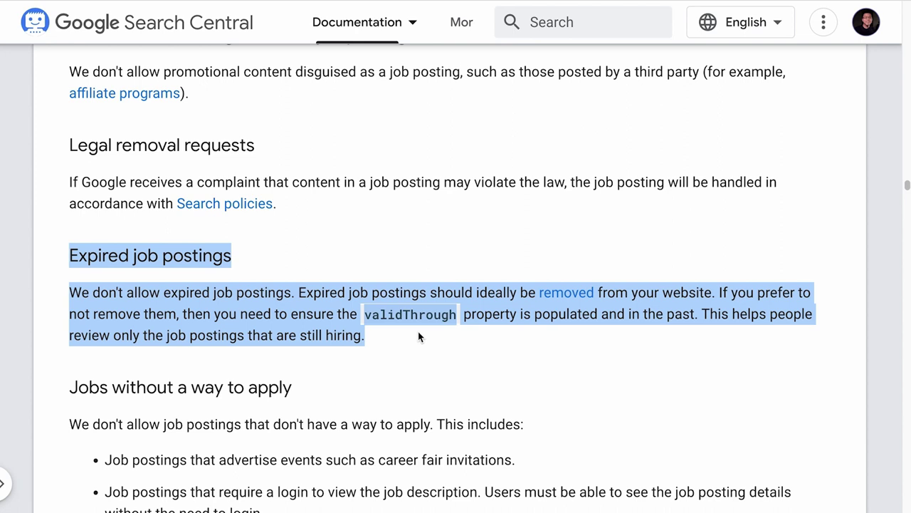
left_click(419, 336)
left_click_drag(363, 314, 460, 324)
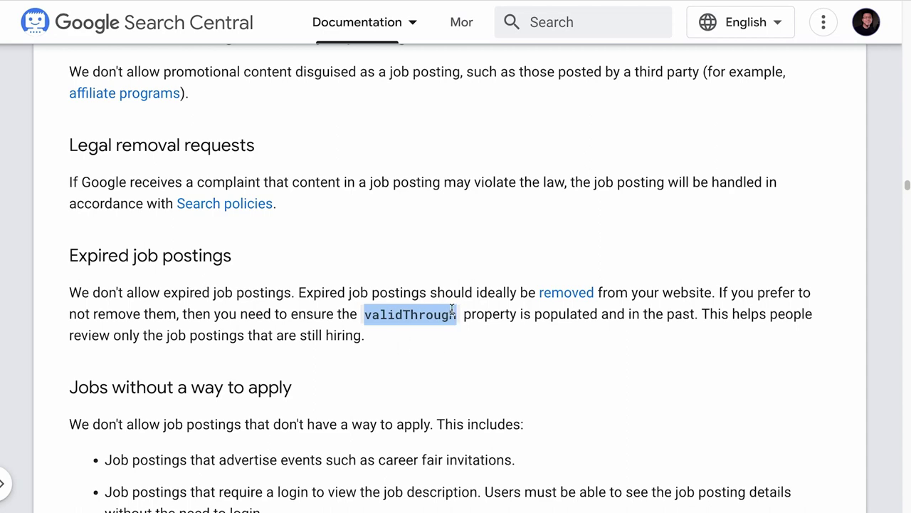
Review the remaining job posting policies, highlighting the section on jobs without a way to apply, its two examples, and the payment required rule
scroll(452, 308, "down", 4)
left_click_drag(69, 100, 344, 241)
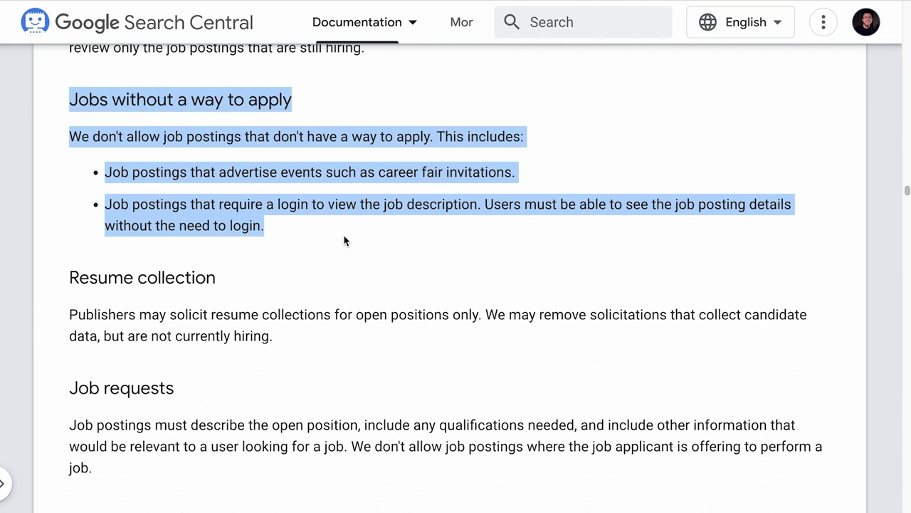
left_click(344, 241)
left_click_drag(105, 171, 561, 174)
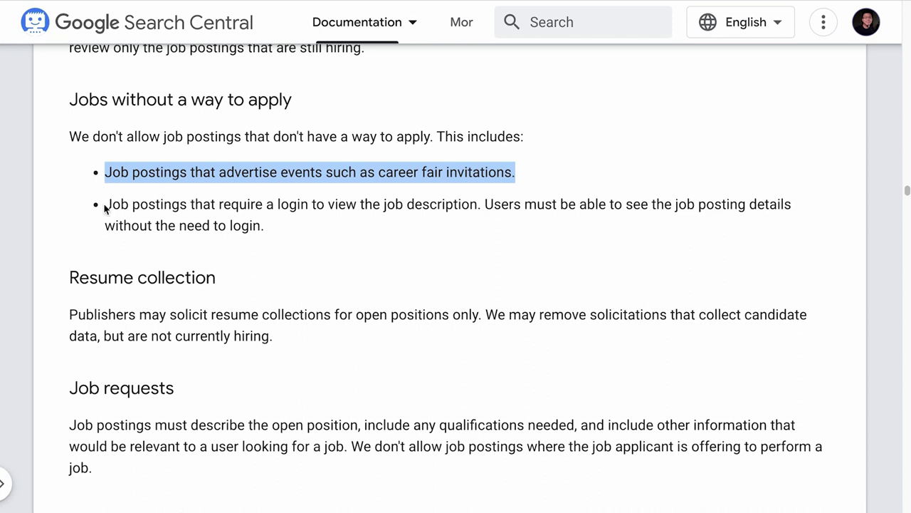
left_click_drag(105, 207, 313, 225)
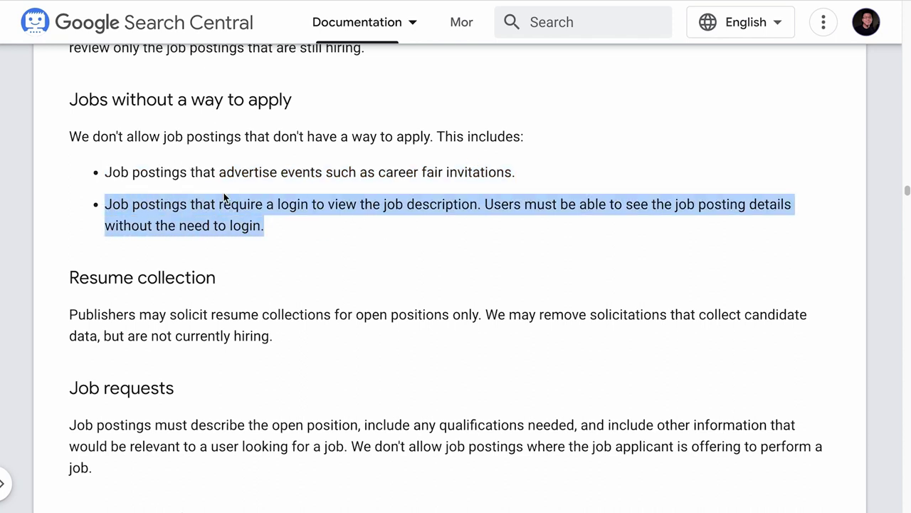
scroll(224, 193, "down", 1)
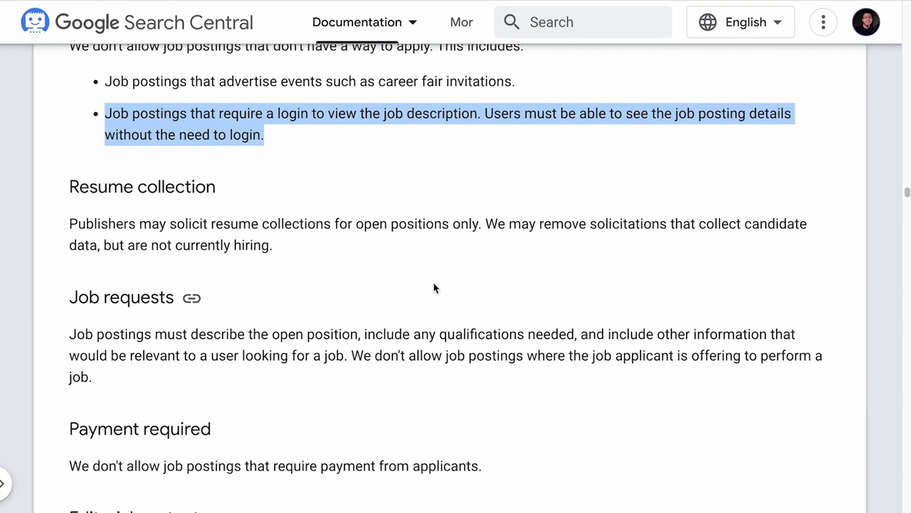
scroll(409, 354, "down", 3)
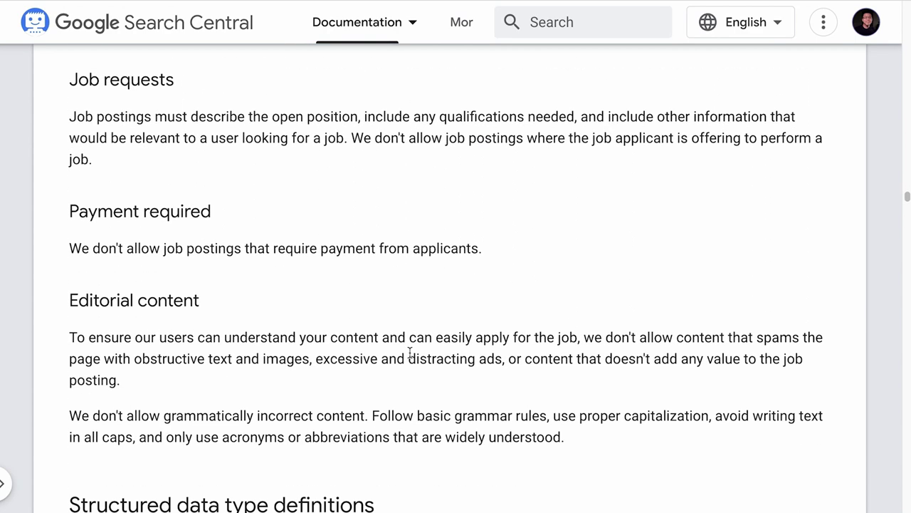
left_click_drag(70, 214, 503, 258)
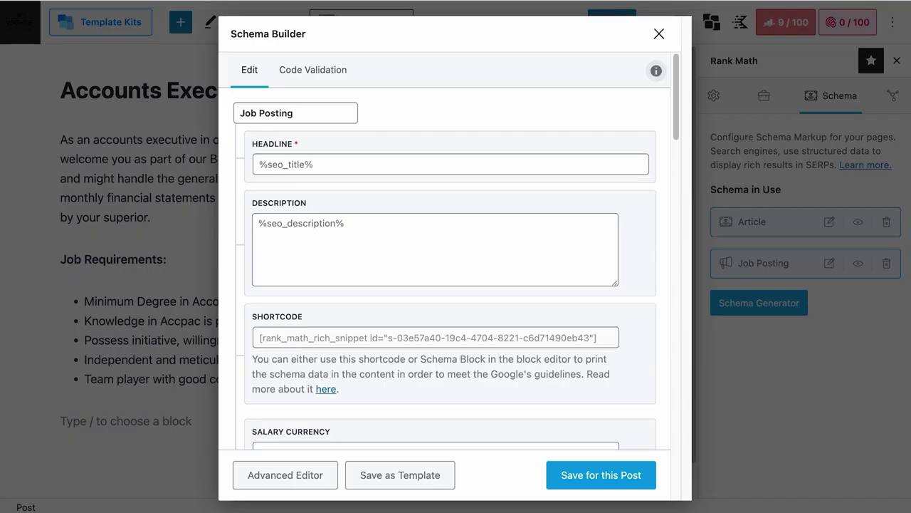
Look through the Job Posting schema fields for the accounts executive post, from headline and description to the address
scroll(453, 249, "down", 6)
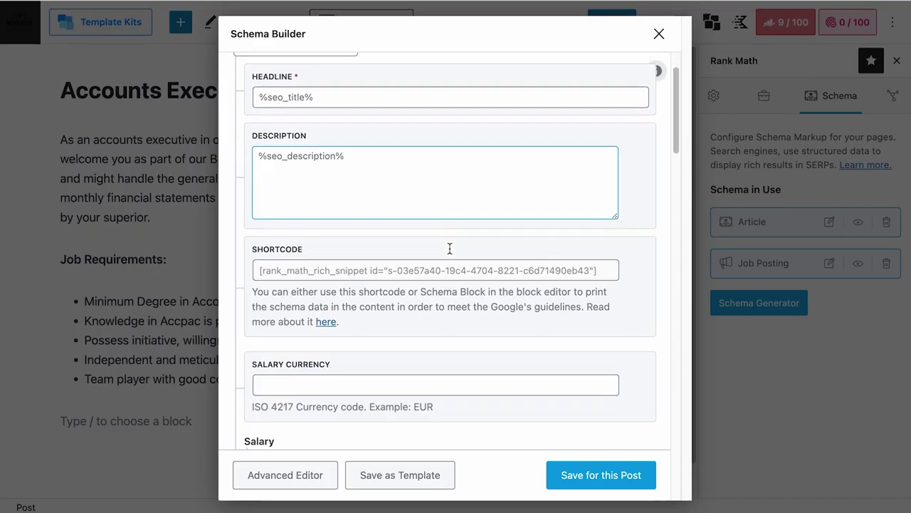
scroll(452, 249, "down", 9)
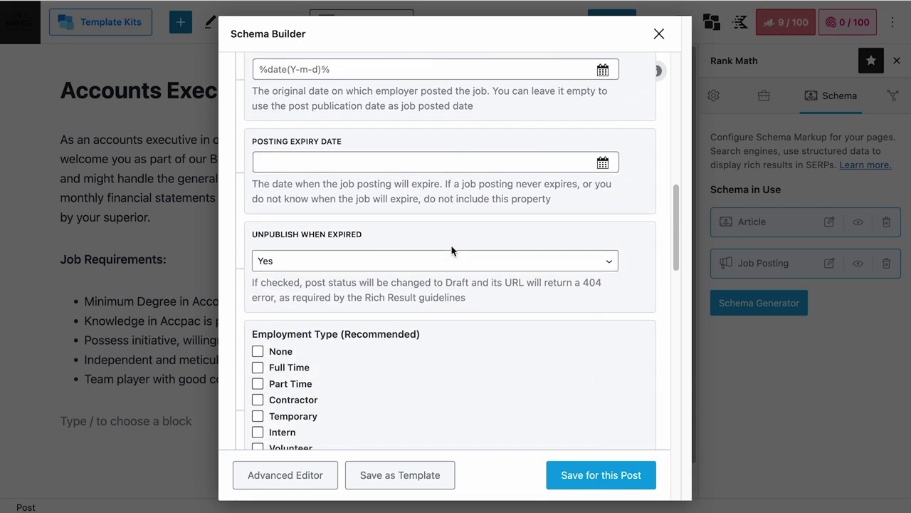
scroll(451, 246, "down", 10)
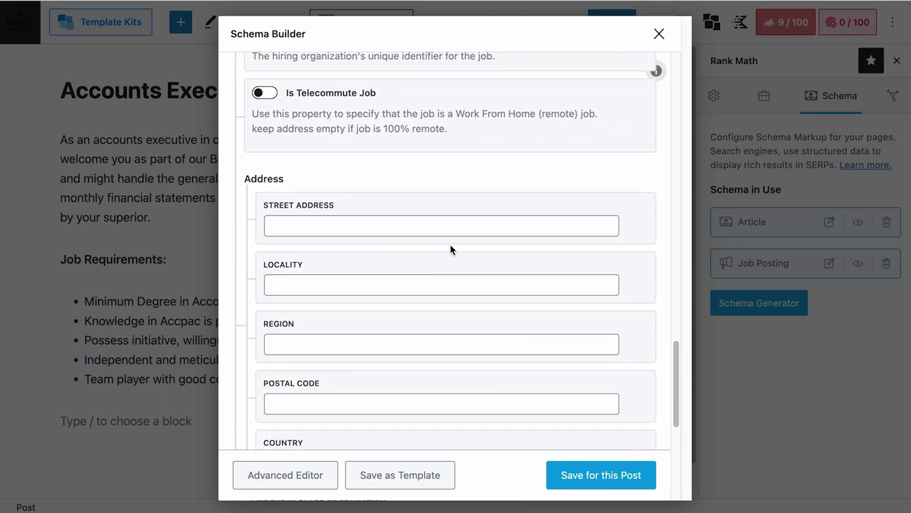
scroll(451, 246, "up", 2)
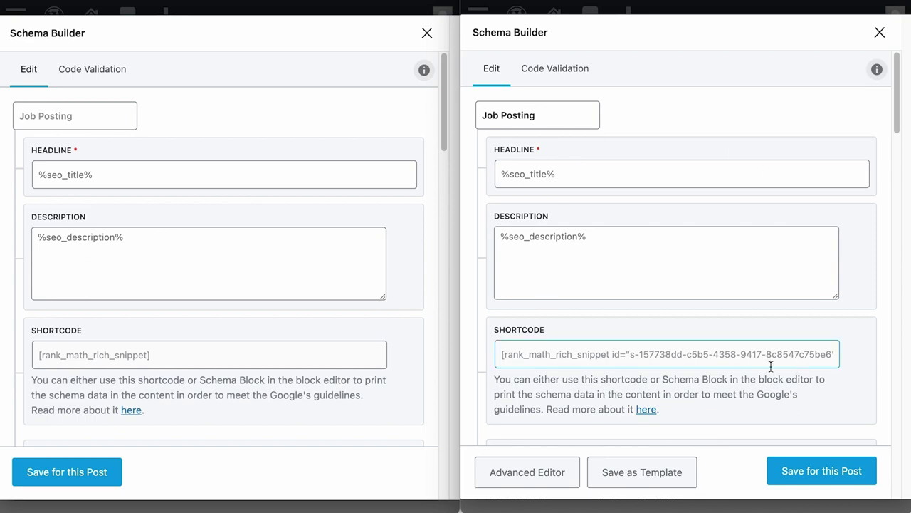
Compare the two Job Posting schema forms side by side, from the headline through employment type and hiring organization to the posting ID
scroll(756, 359, "down", 4)
scroll(756, 359, "down", 10)
scroll(364, 350, "down", 8)
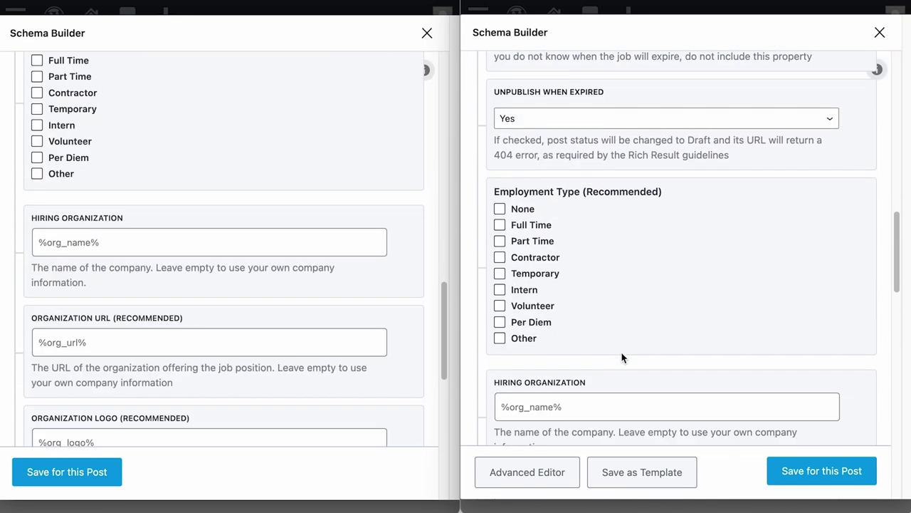
scroll(411, 347, "down", 10)
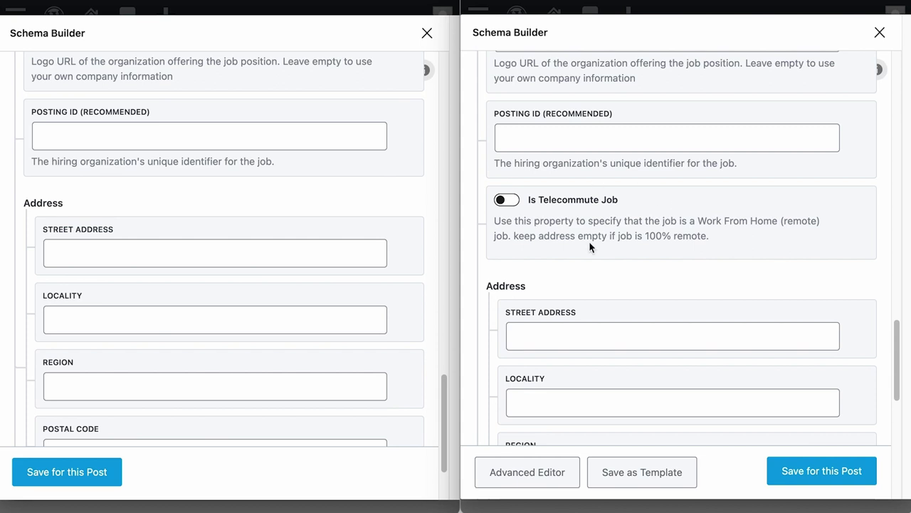
Turn on Is Telecommute Job in the fuller Job Posting form and bring its remote job location fields into view
left_click(504, 199)
scroll(832, 304, "down", 1)
scroll(831, 304, "down", 2)
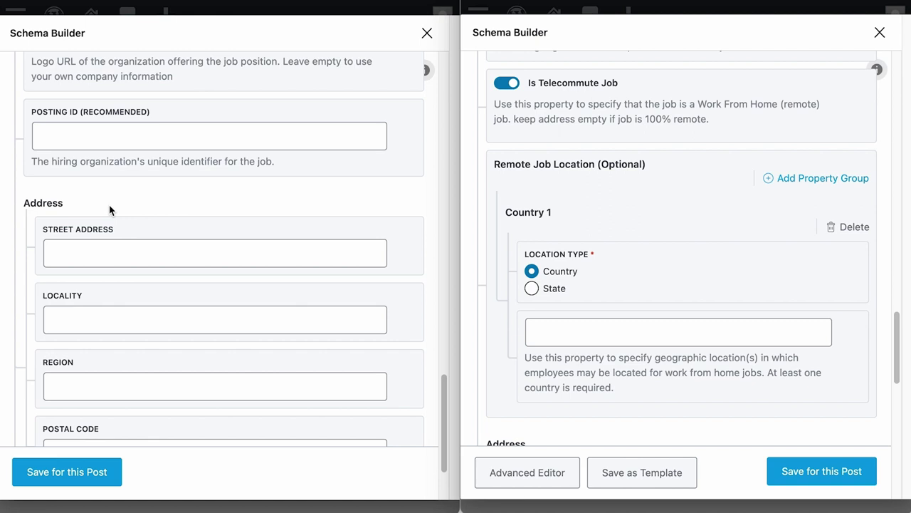
Add an education requirement to the fuller Job Posting form, check the available levels, and keep it set to No requirements
scroll(110, 210, "down", 3)
scroll(574, 269, "down", 6)
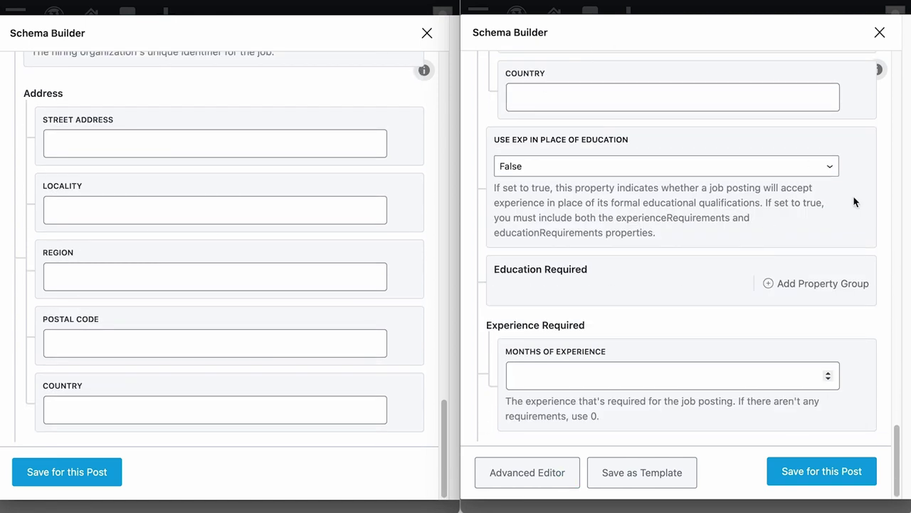
left_click(804, 285)
scroll(729, 309, "down", 3)
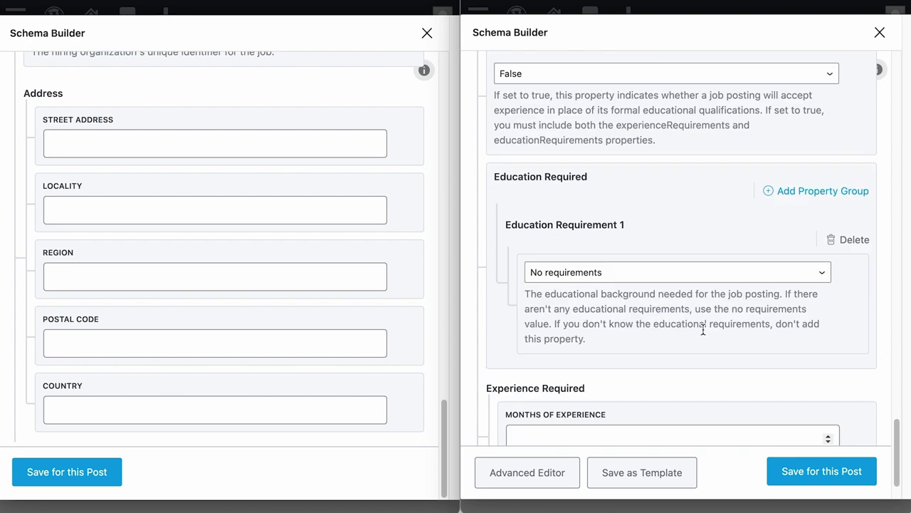
left_click(675, 210)
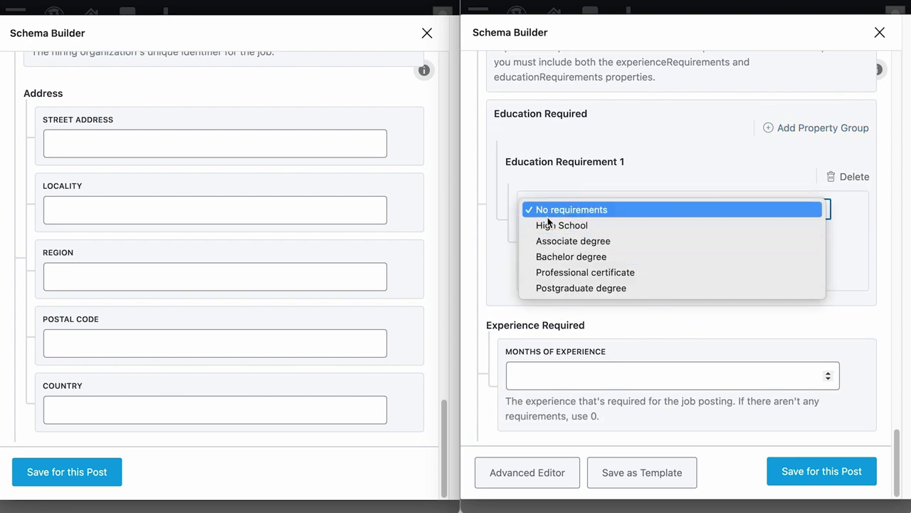
left_click(569, 333)
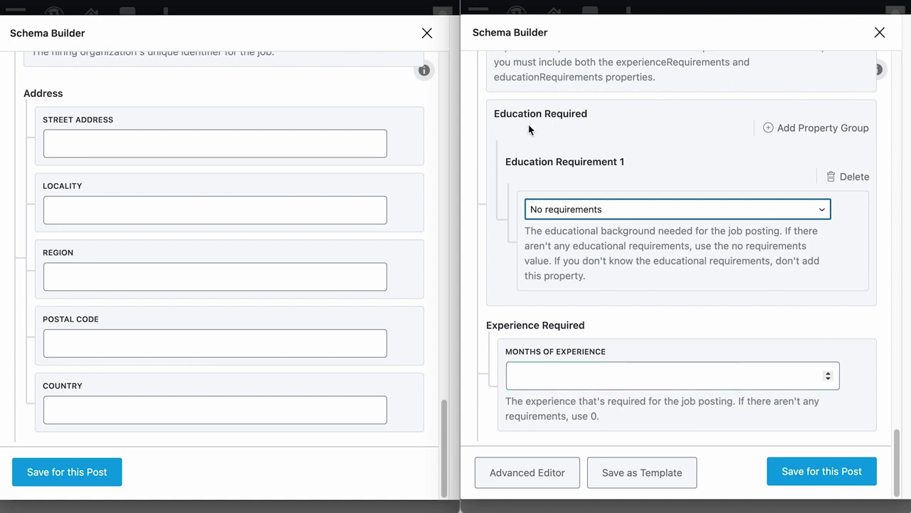
scroll(591, 140, "up", 5)
left_click(591, 140)
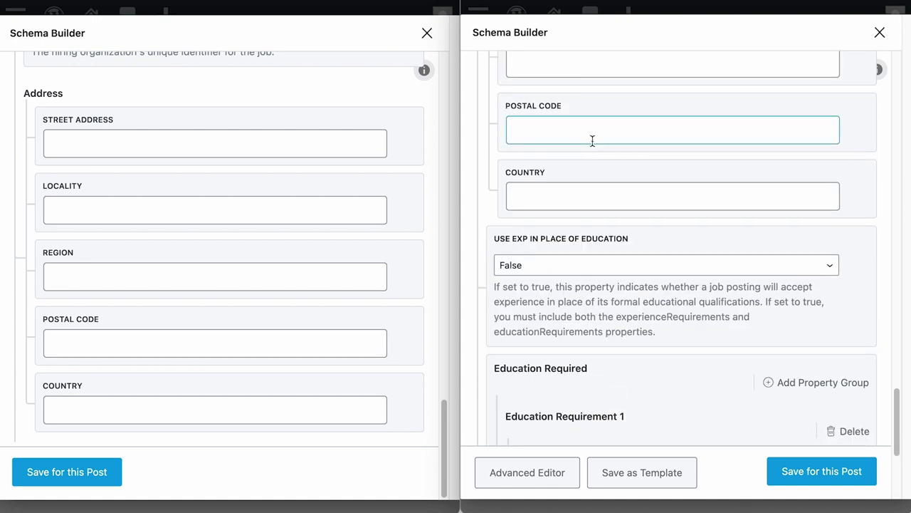
scroll(592, 141, "up", 4)
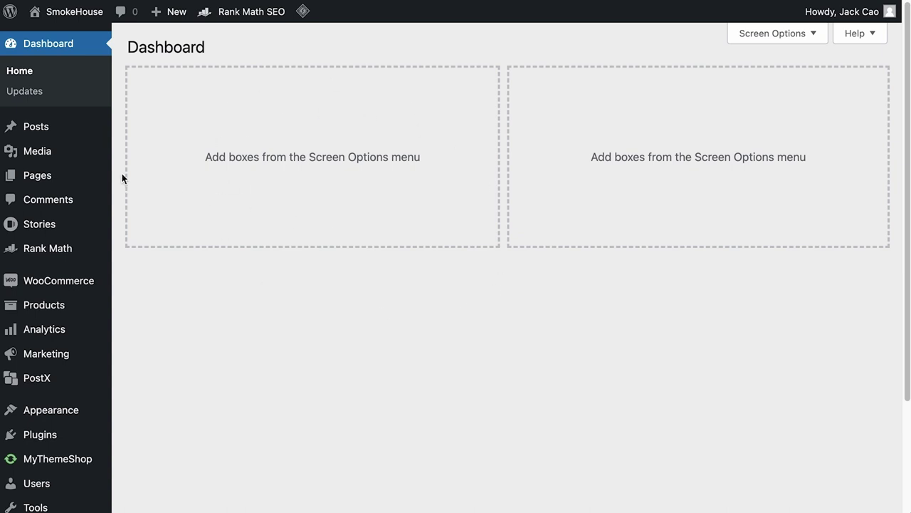
Create a new page titled "Account Executive" and fill it with the accounts executive job description and the Job Requirements list
mouse_move(39, 175)
left_click(147, 203)
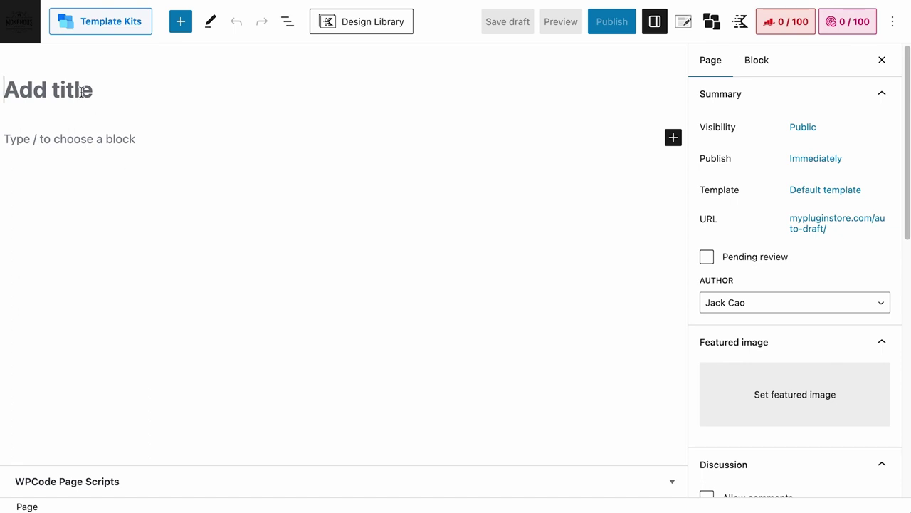
type("Account ")
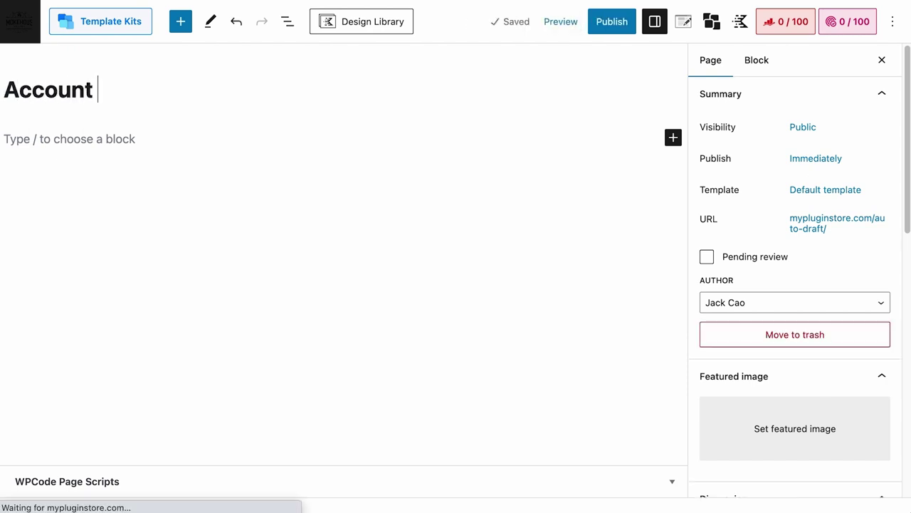
type("Executive")
key("Return")
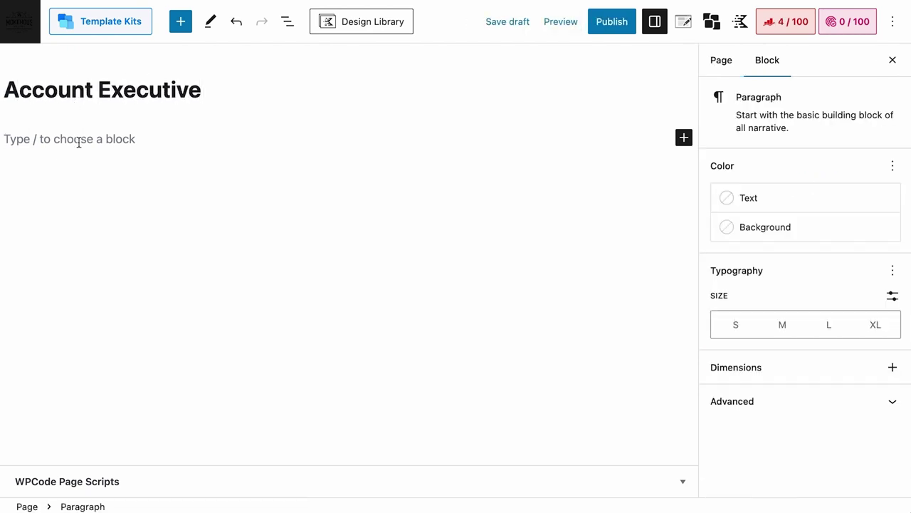
type("As an accounts executive in our company, you are like the engine that drives our business, and we welcome you as part of our BBQ family. You will mainly be: handling accounts receivables and payables handle the general ledge and GST filings if tasked to Assist in the preparation of monthly financial statements for reporting, and perform other accounts ad-hoc assignments as assigned by your superior. Job Requirements: Minimum Degree in Accountancy/ ACCA with minimum 2 years experience in similar capacity Knowledge in Accpac is preferred Possess initiative, willingness to learn. Independent and meticulous. Team player with good communication skills.")
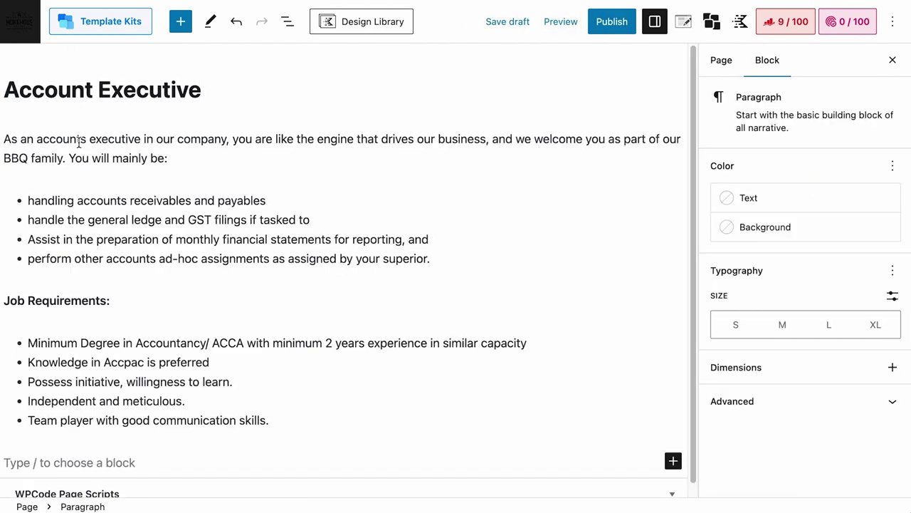
Open Rank Math's Schema Generator for the Account Executive page and choose the Job Posting schema
left_click(776, 20)
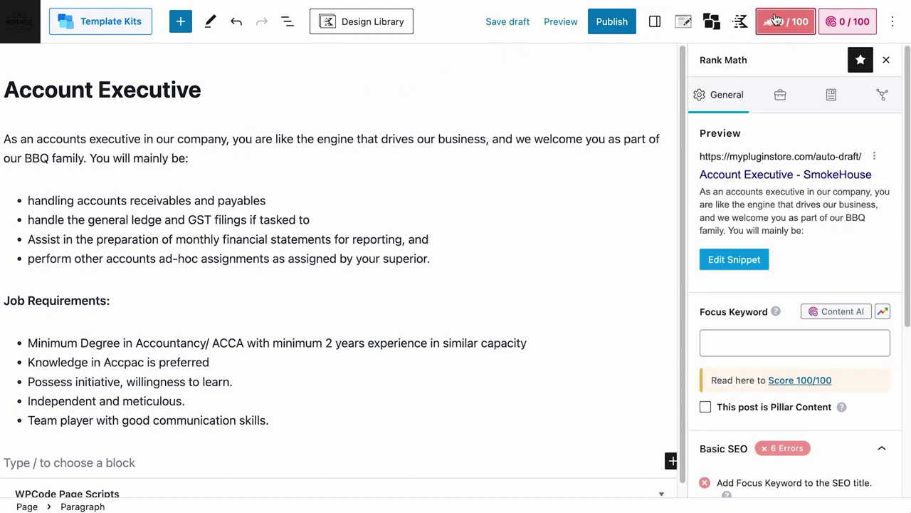
left_click(830, 96)
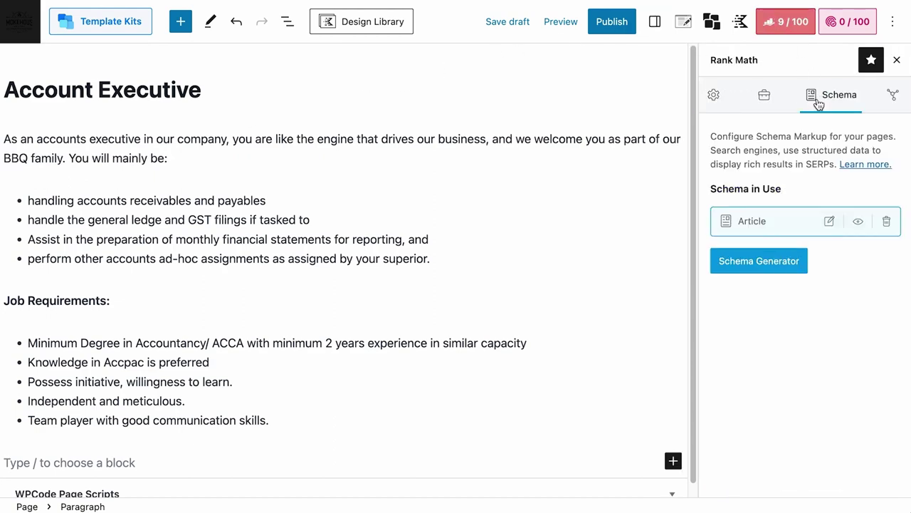
left_click(748, 269)
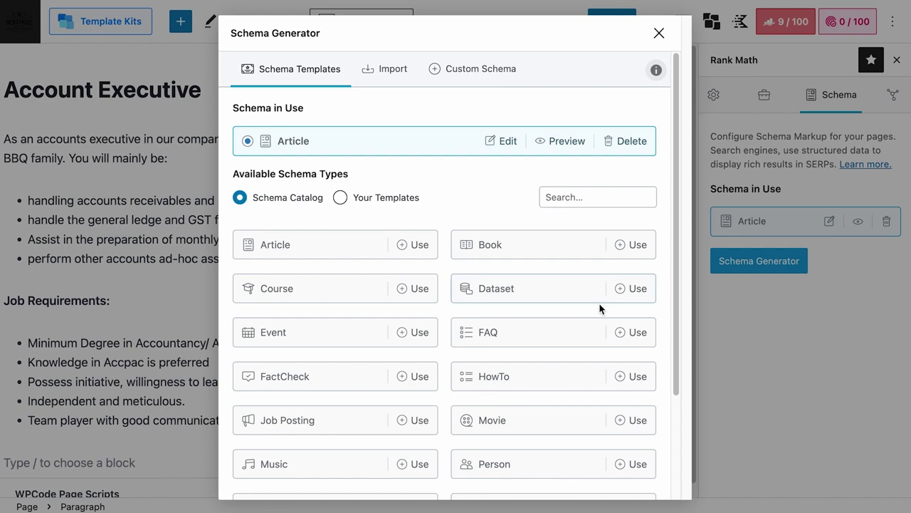
scroll(348, 351, "down", 1)
left_click(306, 404)
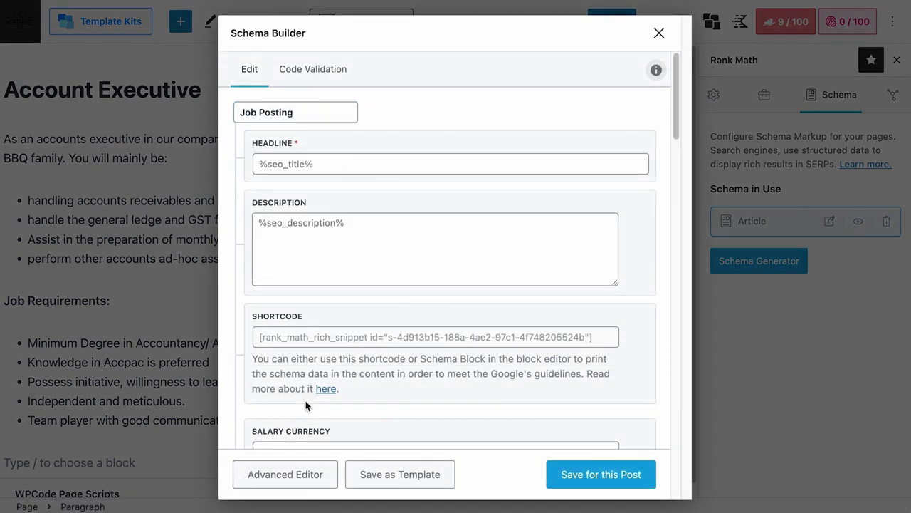
Examine the page's Job Posting schema fields, including description, date posted, expiry date, employment type and hiring organization
scroll(306, 405, "down", 1)
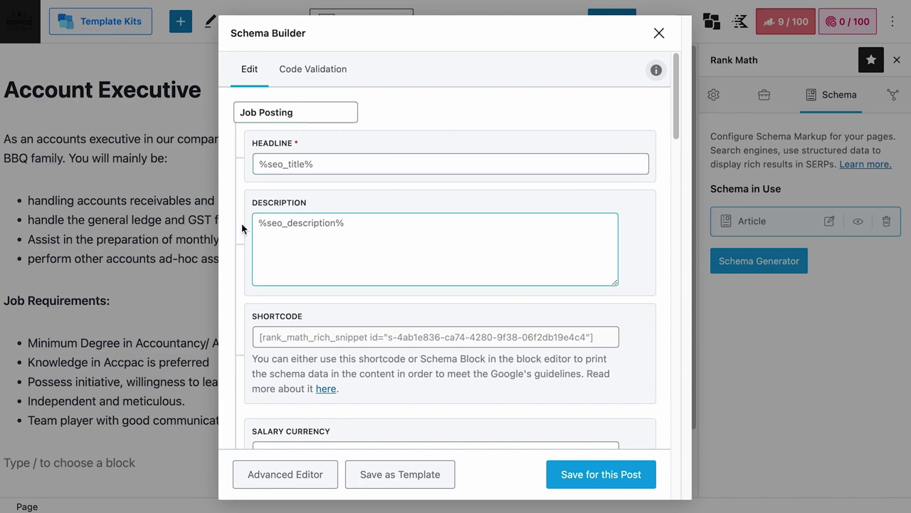
scroll(321, 204, "down", 1)
scroll(321, 204, "down", 10)
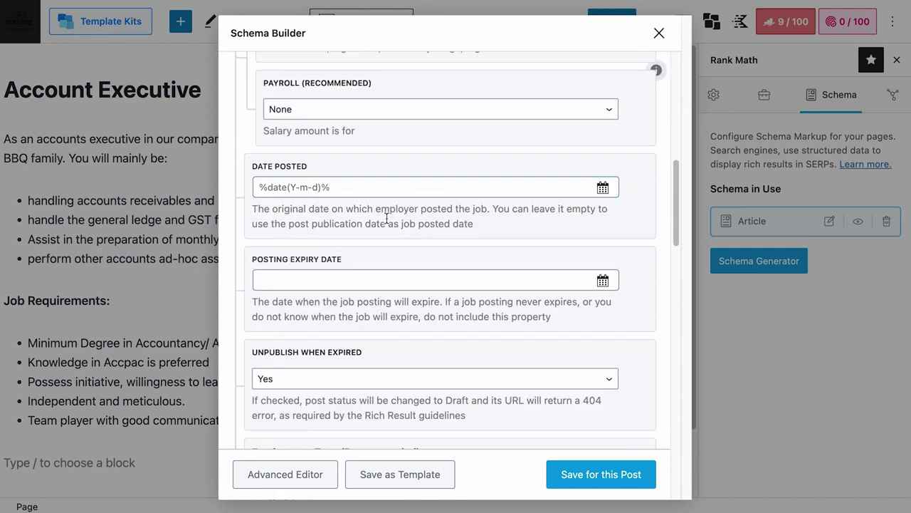
scroll(463, 180, "down", 5)
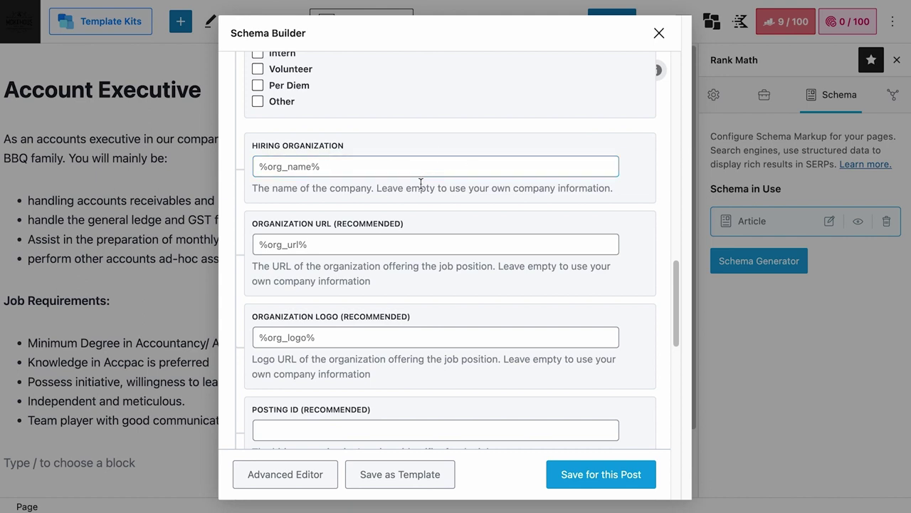
scroll(428, 183, "up", 10)
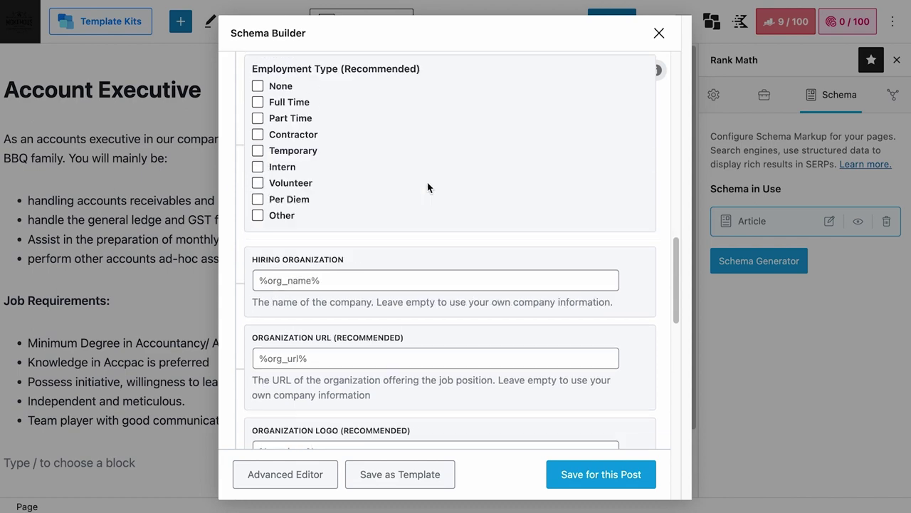
Mark the job as telecommute in the Job Posting schema and add a remote job location group with Country as its location type
scroll(428, 190, "up", 5)
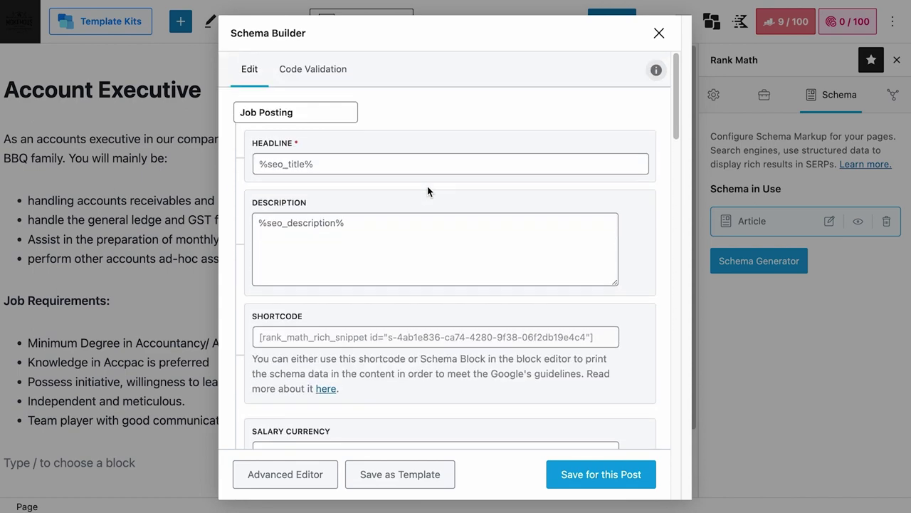
scroll(428, 191, "down", 15)
scroll(257, 130, "up", 1)
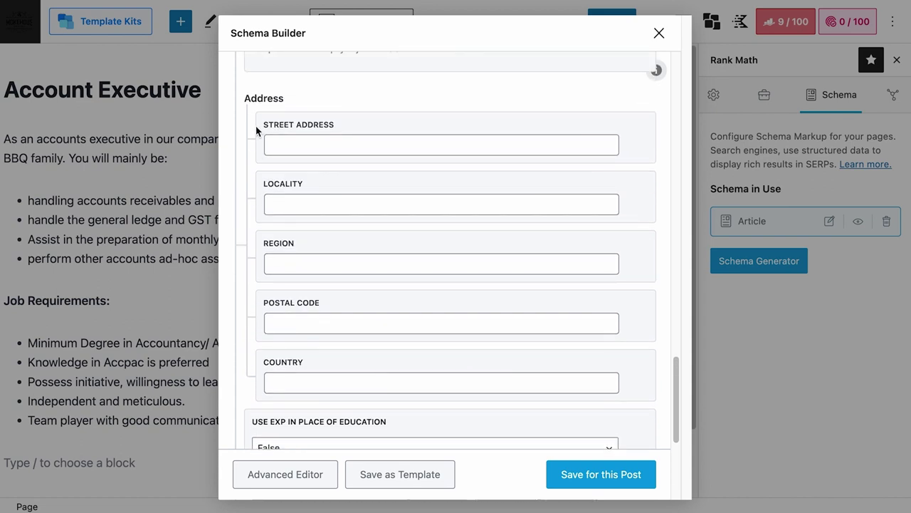
scroll(257, 130, "up", 3)
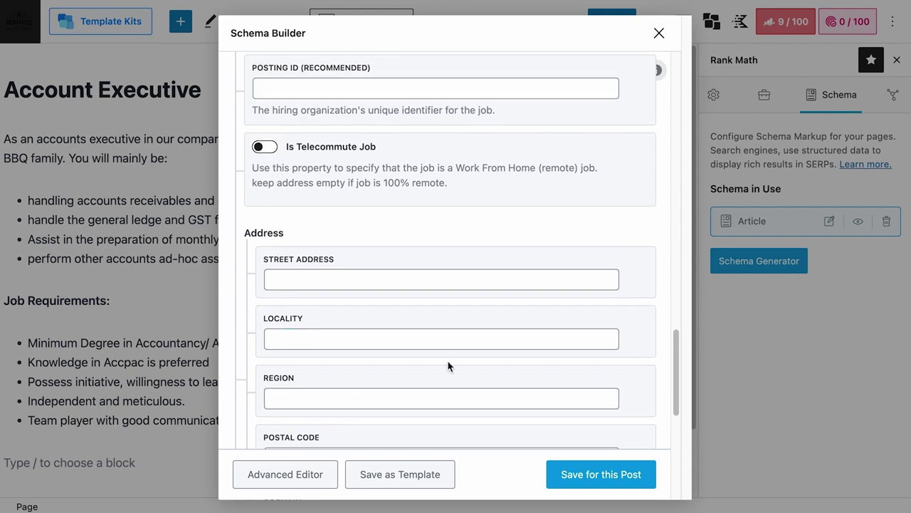
left_click(264, 146)
left_click(591, 241)
scroll(554, 246, "down", 1)
scroll(544, 243, "down", 1)
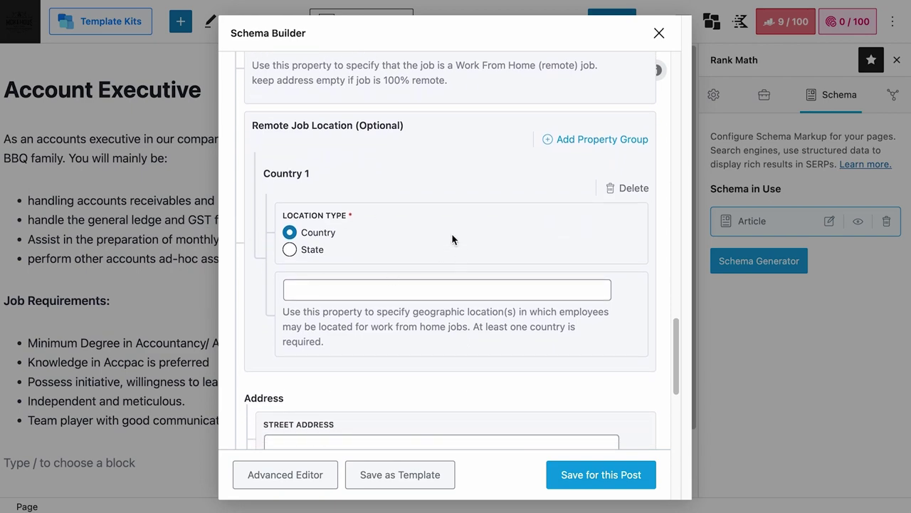
Try "Accounts Executive" as the Job Posting schema's headline and clear it again
scroll(412, 263, "up", 5)
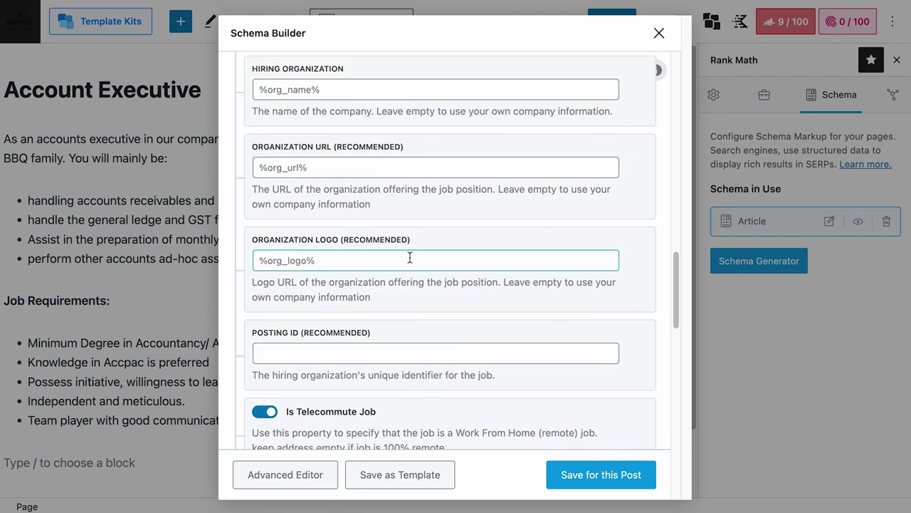
scroll(409, 256, "up", 4)
scroll(407, 257, "up", 5)
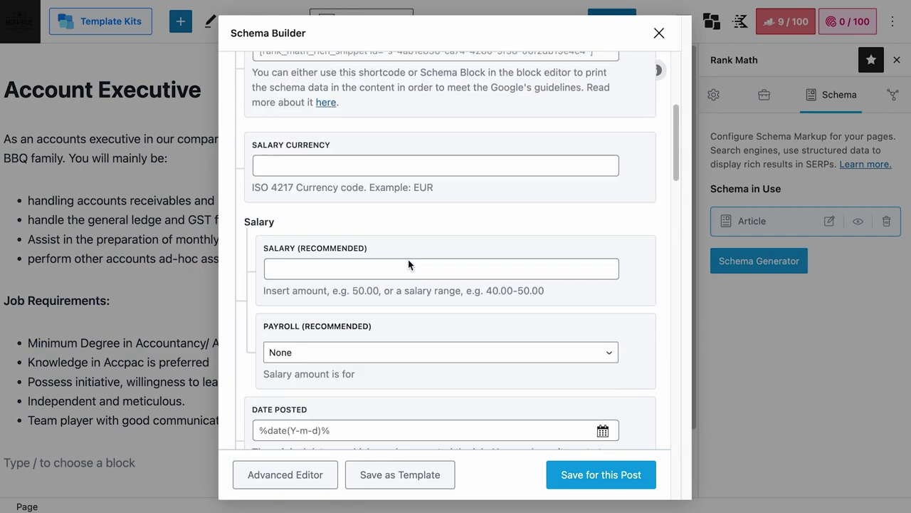
scroll(408, 257, "up", 5)
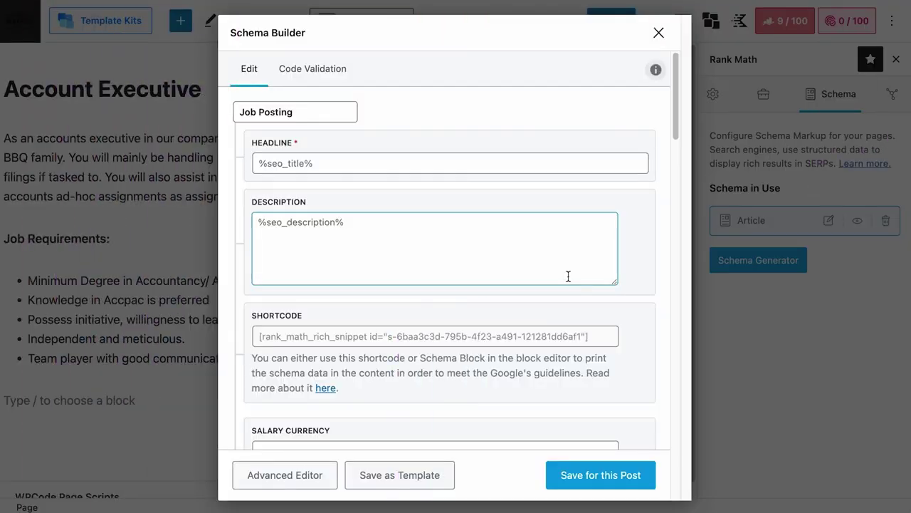
left_click(377, 161)
type("Ac")
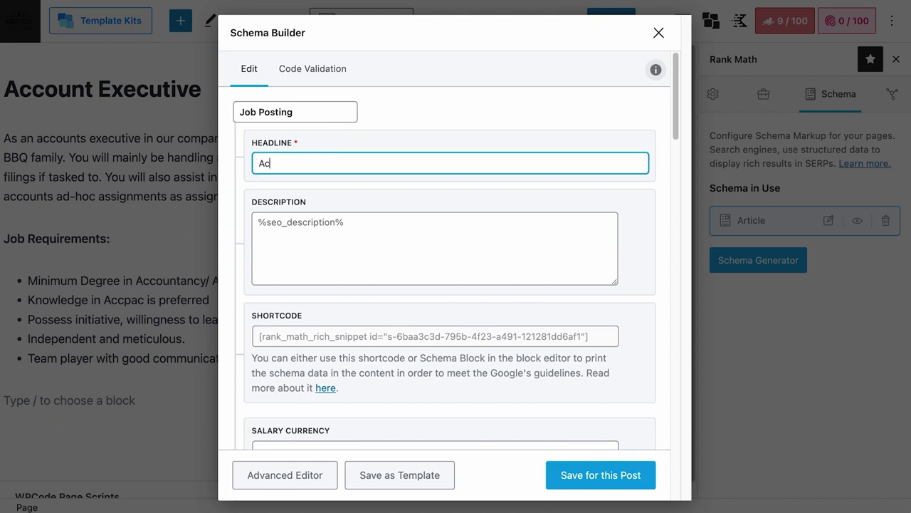
type("counts Executive")
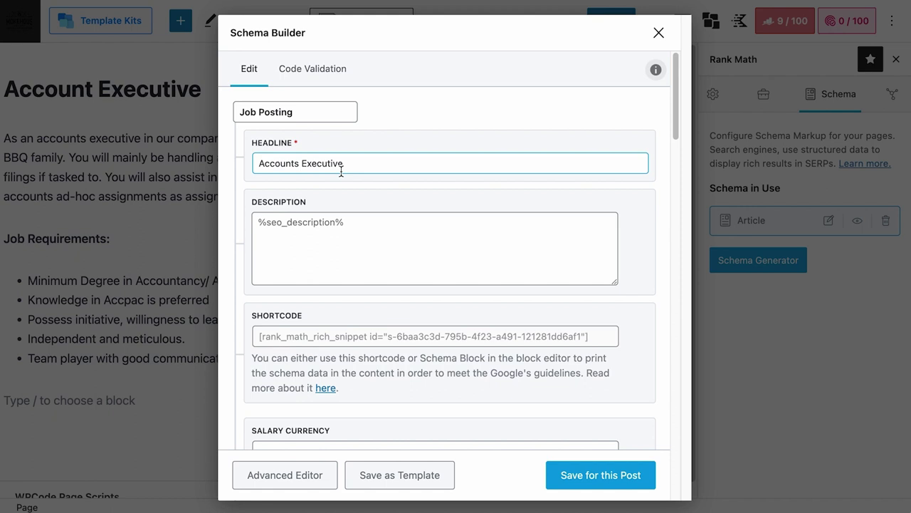
left_click_drag(376, 166, 253, 166)
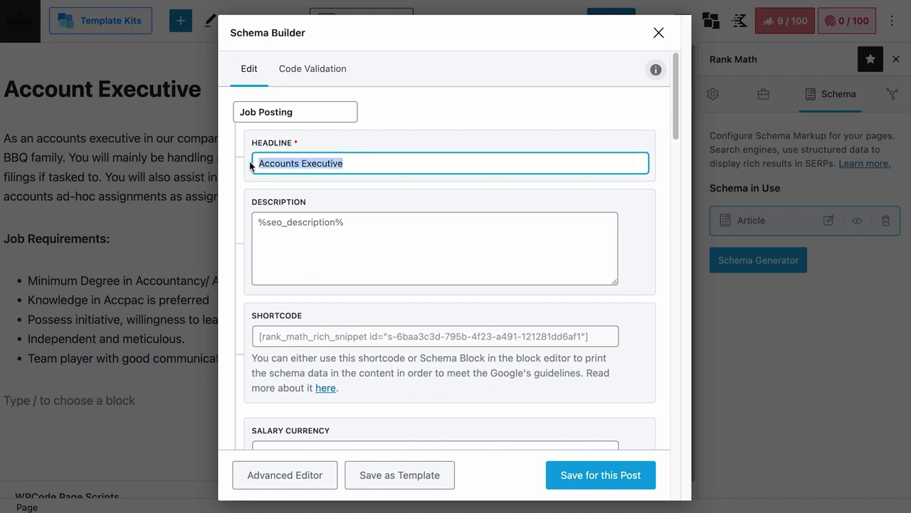
key("BackSpace")
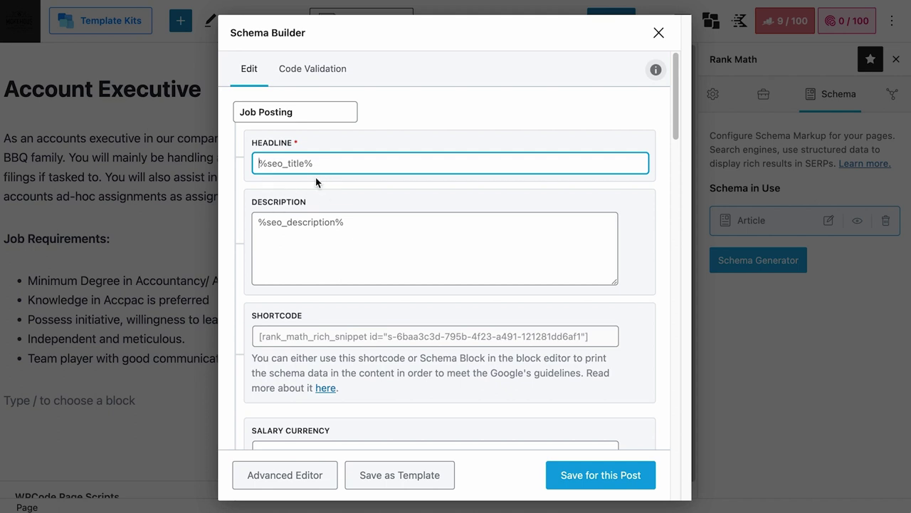
Save the Job Posting schema for this page and open Rank Math's snippet editor
left_click(611, 481)
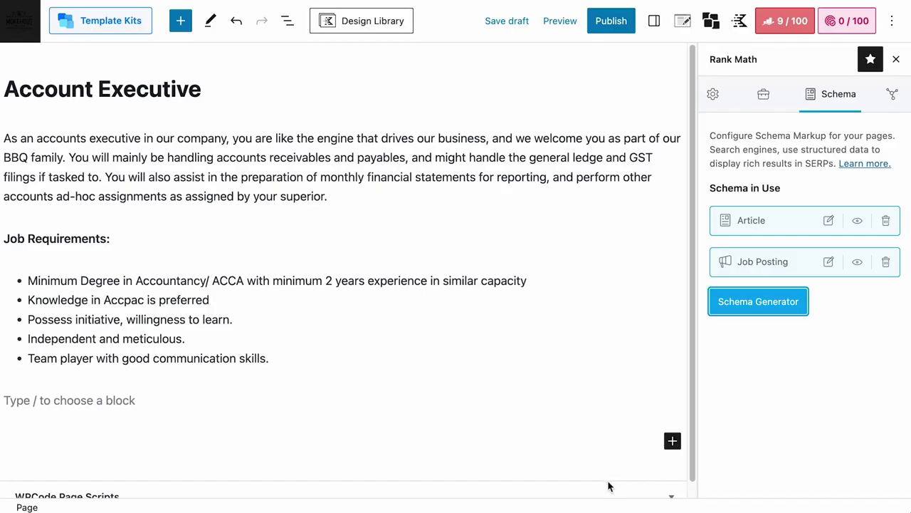
left_click(715, 95)
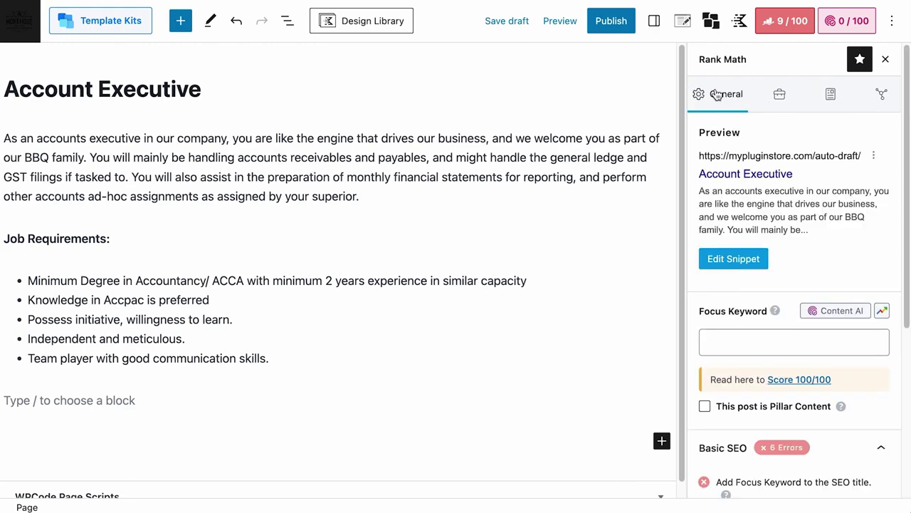
left_click(731, 256)
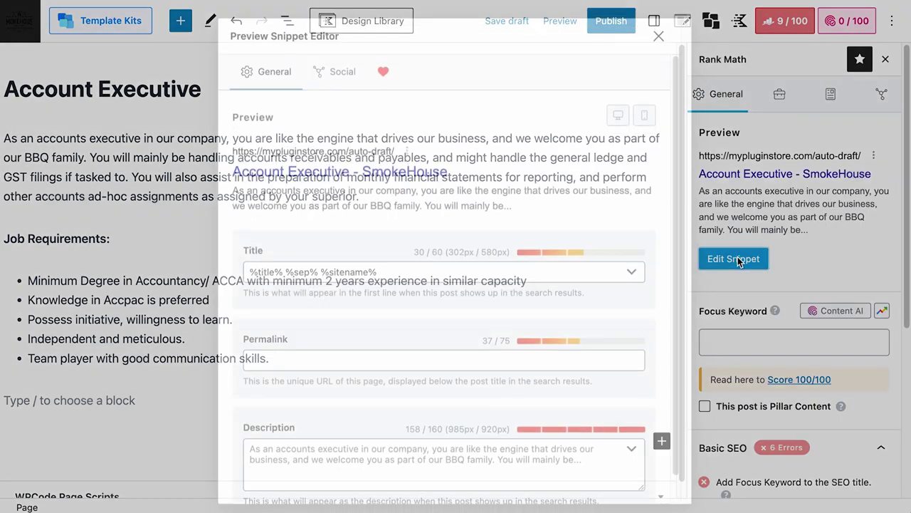
Read Google's best practices for the job title property, focusing on whether company names may be included
left_click_drag(463, 267, 251, 258)
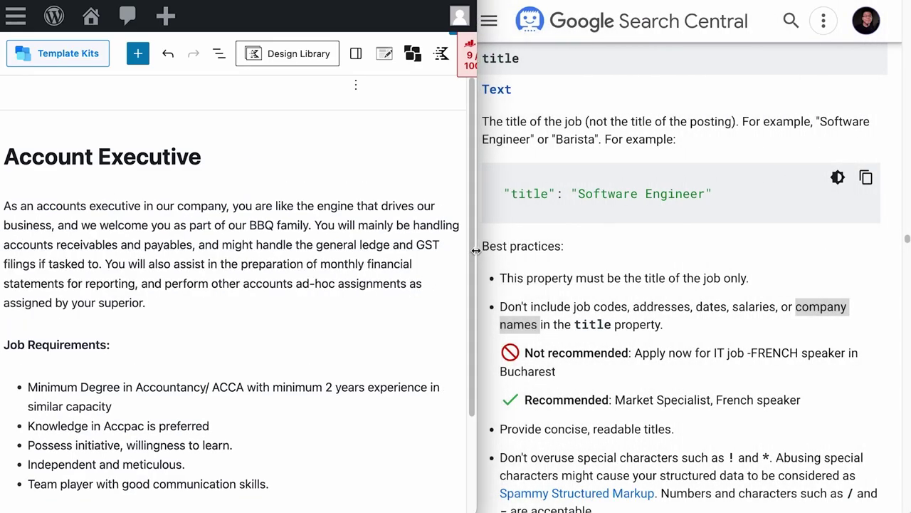
left_click_drag(501, 307, 574, 307)
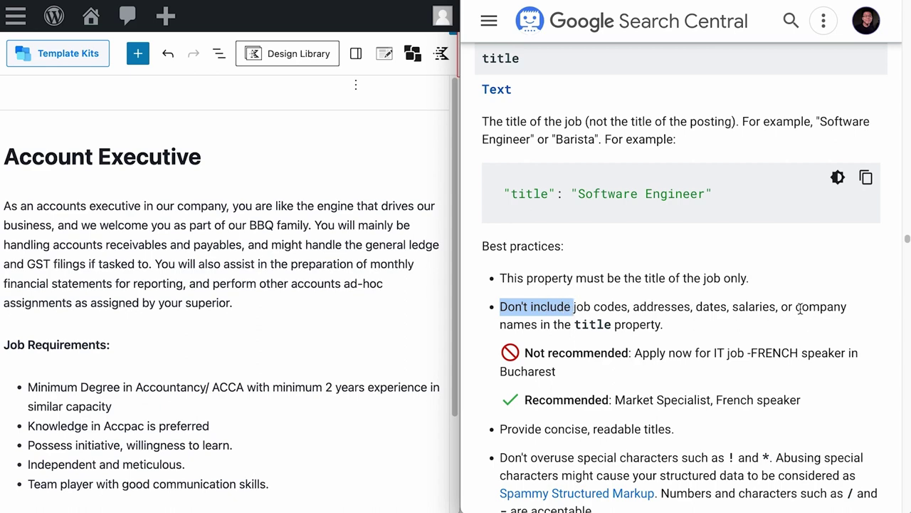
left_click_drag(797, 307, 539, 324)
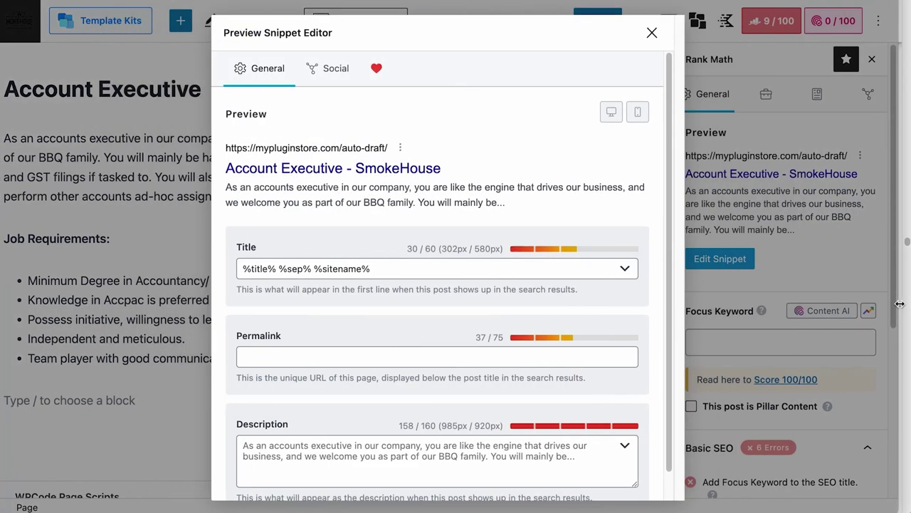
Remove the separator and site name variables from the snippet title, leaving only %title%, and close the snippet editor
left_click(289, 269)
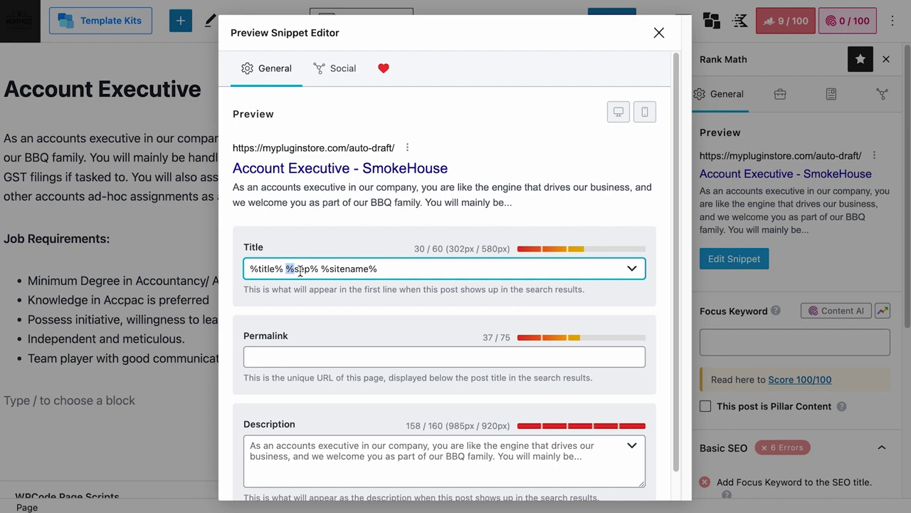
key("shift+End")
key("BackSpace")
left_click_drag(286, 268, 248, 267)
left_click(659, 34)
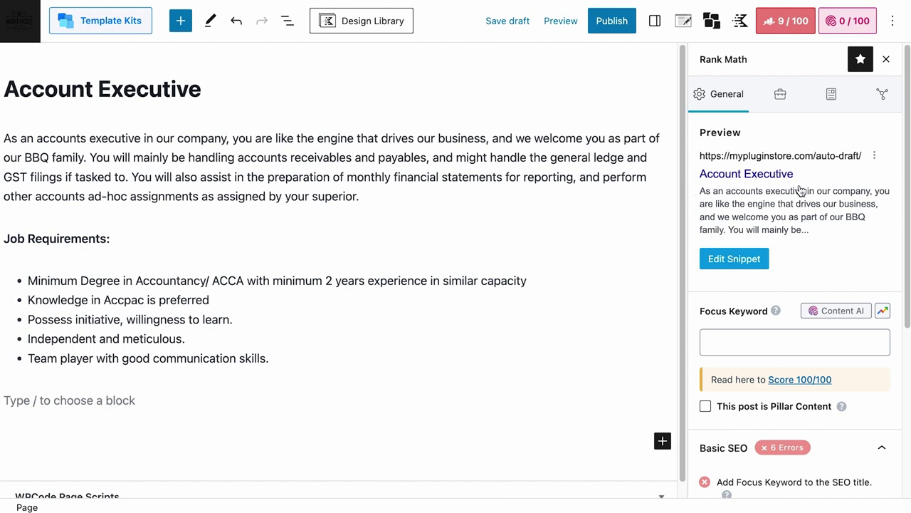
Reopen the Job Posting schema to check its headline variable, and close it without editing
left_click(836, 97)
left_click(829, 261)
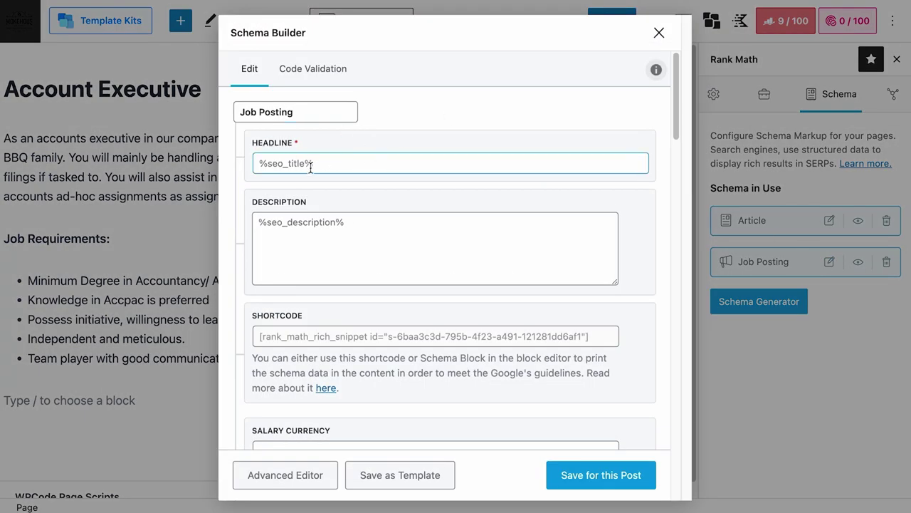
left_click(660, 32)
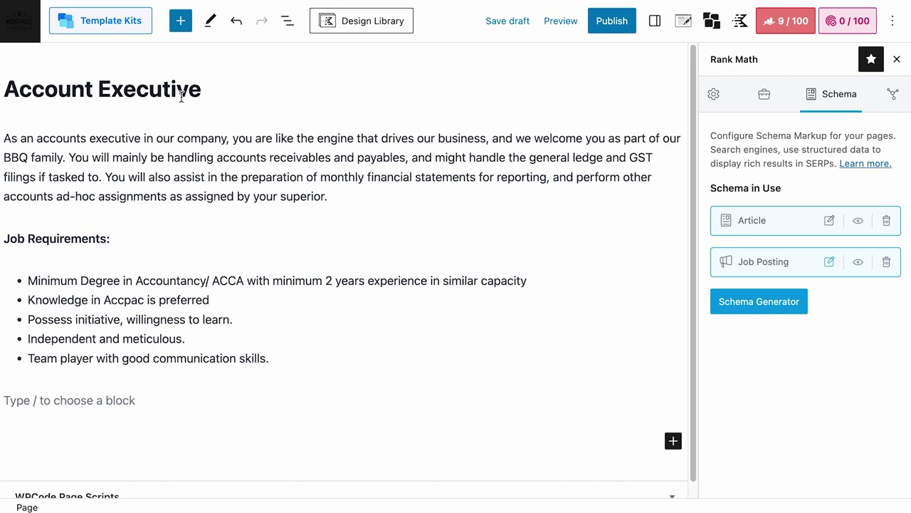
Change the page title to "Full-Time Account Executive Needed Urgently (Remote Work)"
left_click(7, 90)
type("Full-Tim")
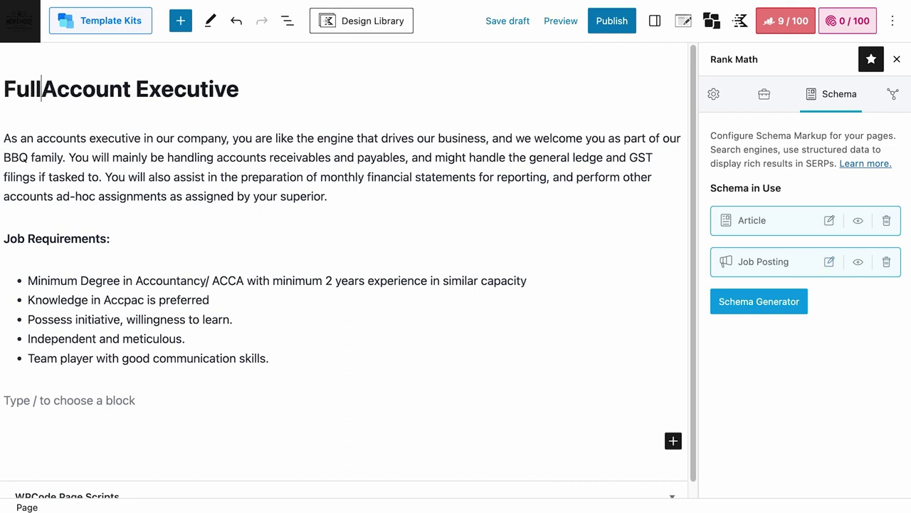
type("e")
left_click(352, 90)
type("Needed Urgently (Remote W")
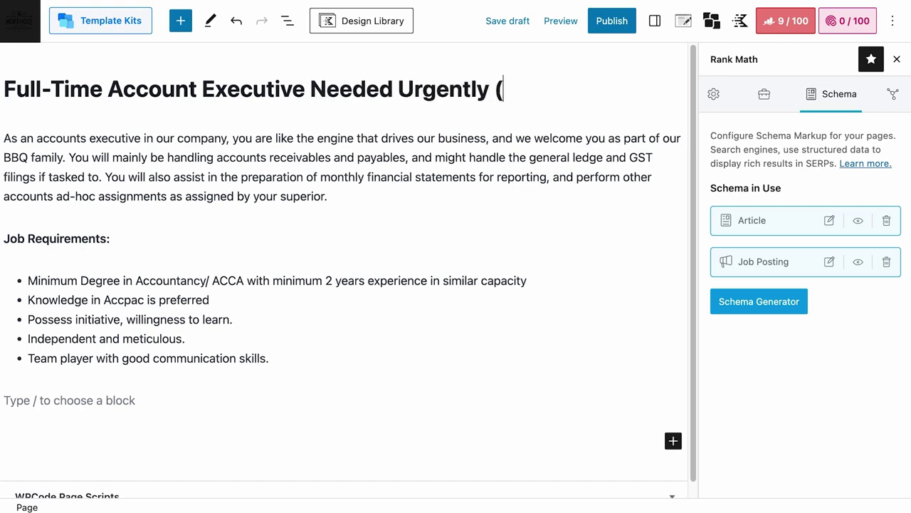
type("ork)")
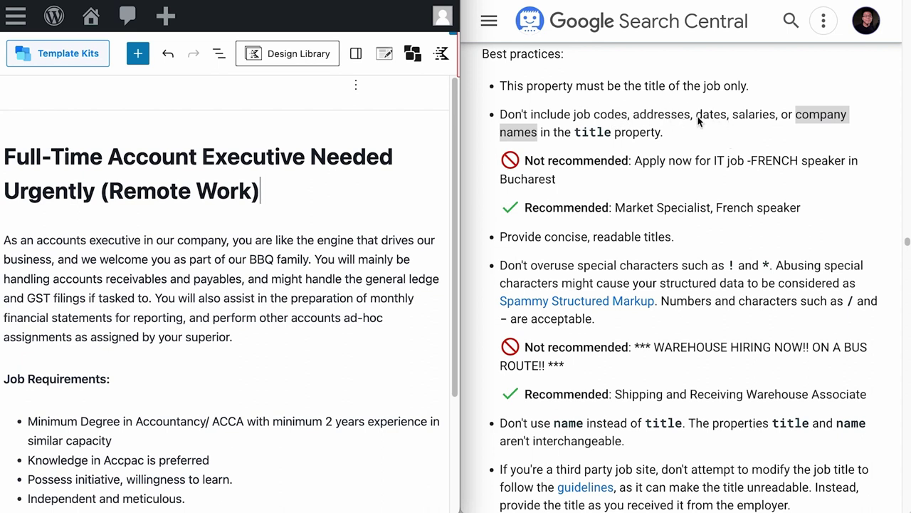
Set the Job Posting schema's headline to "Accounts Executive" and save it for this page
left_click_drag(460, 162, 528, 159)
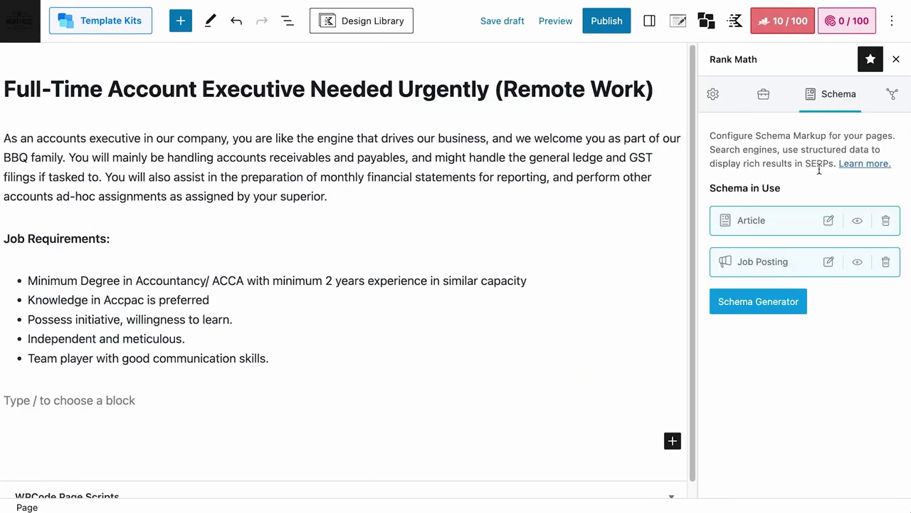
left_click(761, 251)
left_click(401, 157)
key("ctrl+a")
type("Acco")
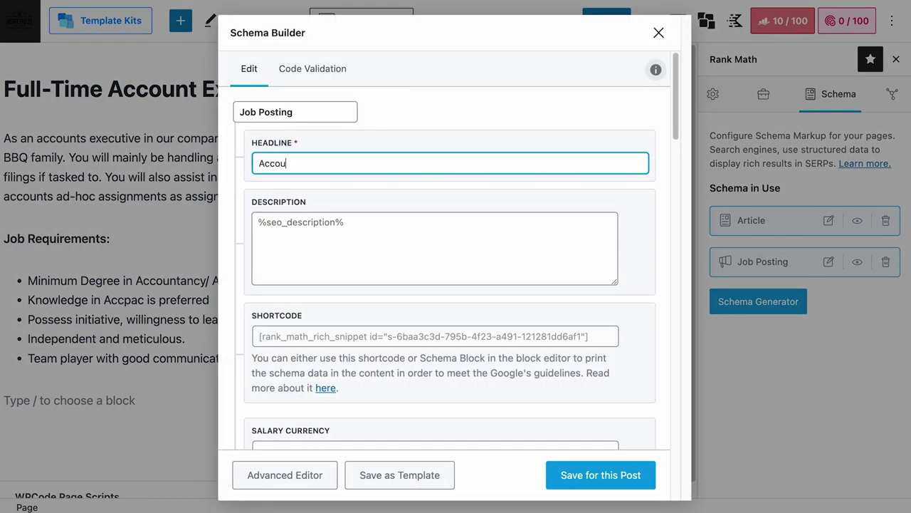
type("unts Executive")
left_click(613, 486)
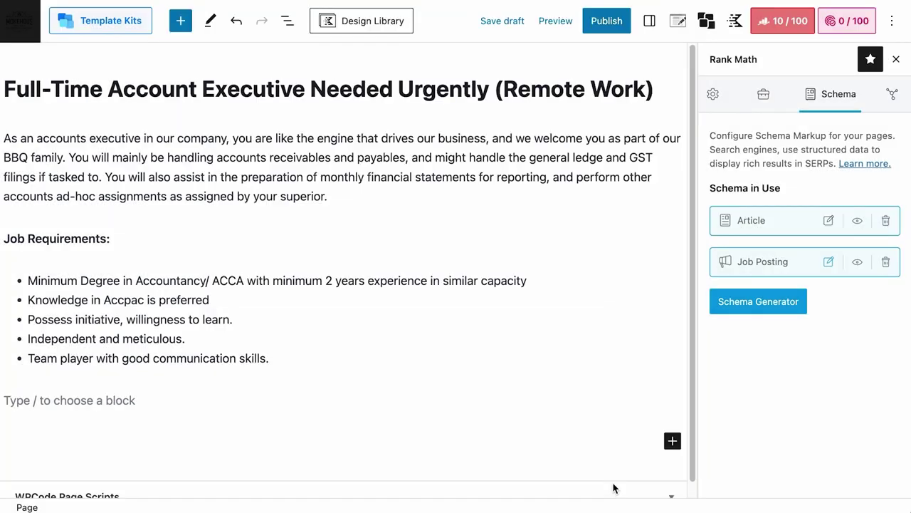
Review the page's title and description in the snippet editor and close it
left_click(713, 94)
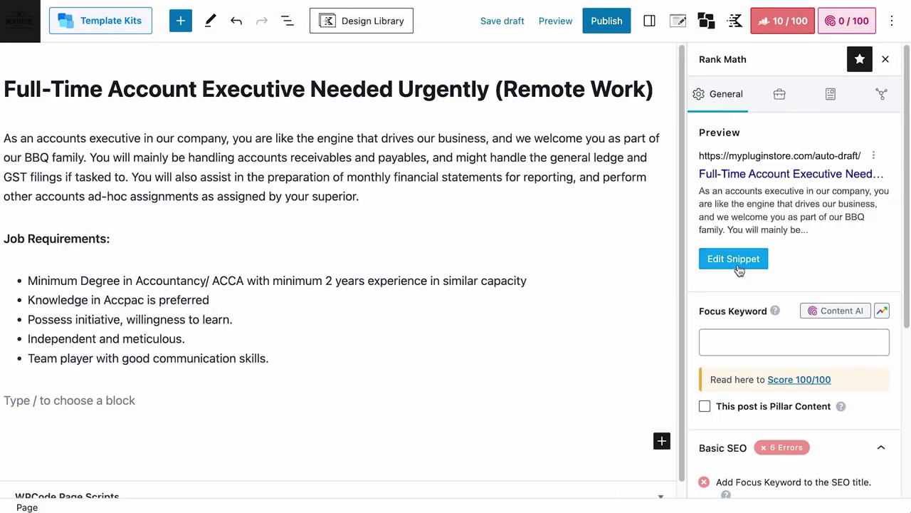
left_click(734, 260)
scroll(454, 337, "down", 1)
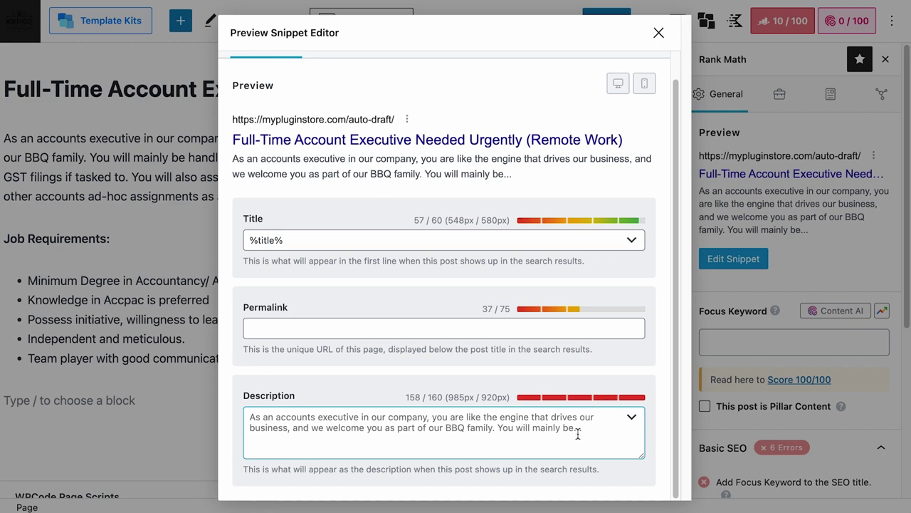
left_click(658, 33)
Copy the page's introductory job description paragraph into the Description of the Job Posting schema
left_click_drag(3, 135, 346, 203)
right_click(313, 180)
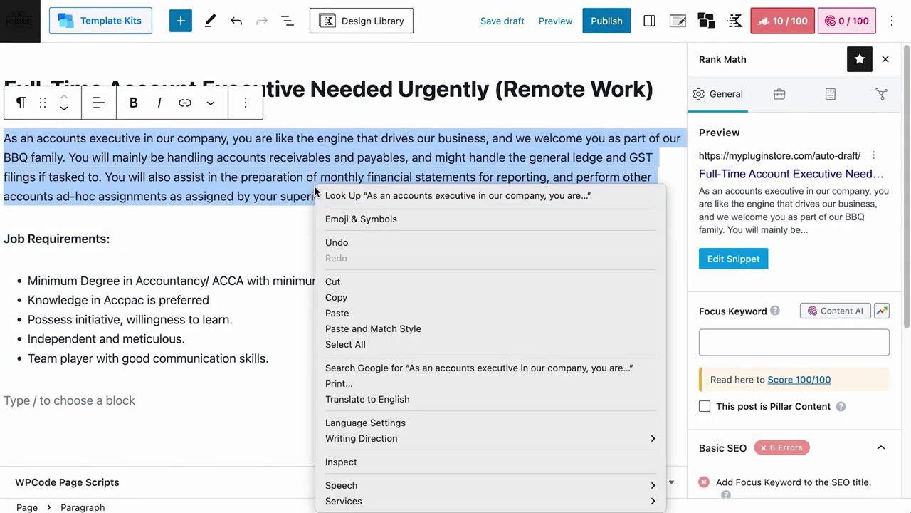
left_click(340, 295)
left_click(830, 94)
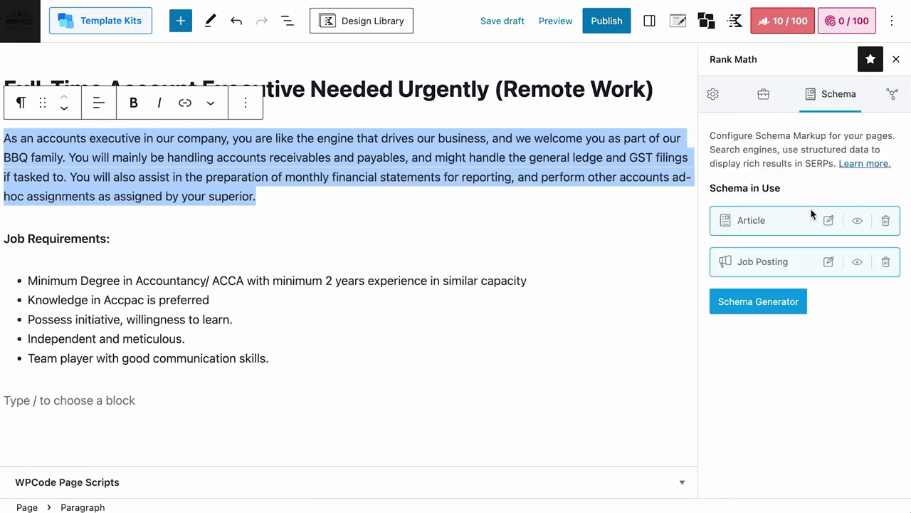
left_click(828, 261)
left_click(491, 248)
key("ctrl+v")
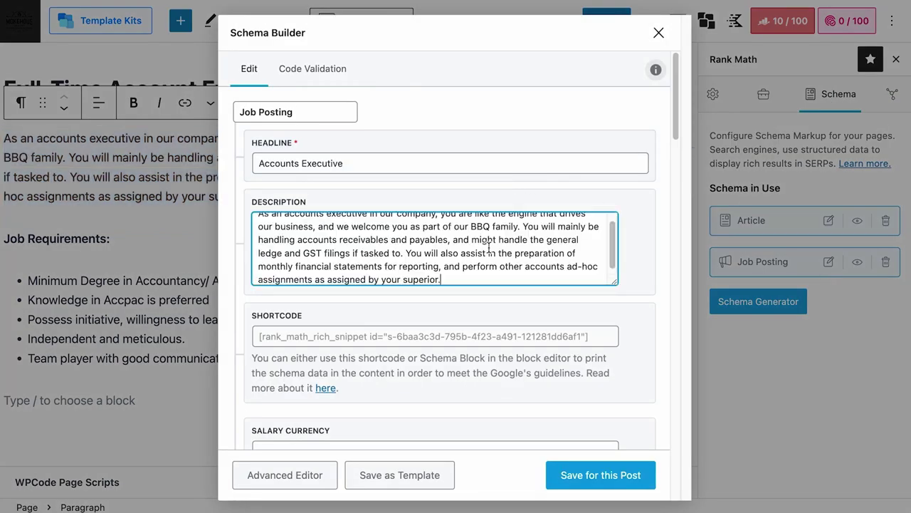
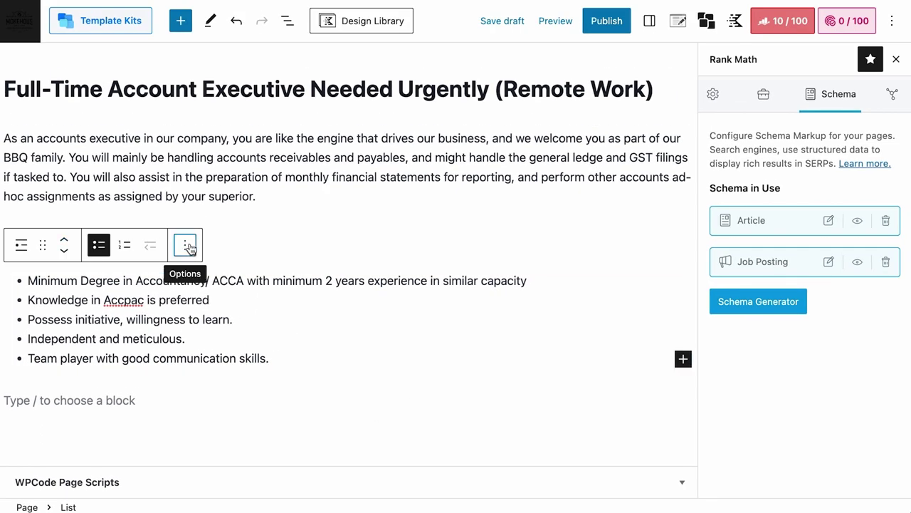
Copy the HTML code of the page's job requirements list
left_click(186, 246)
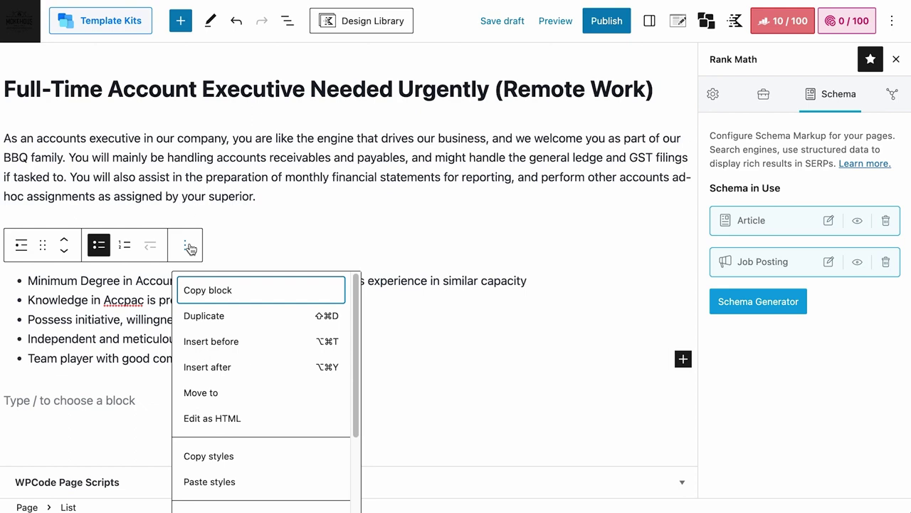
left_click(230, 420)
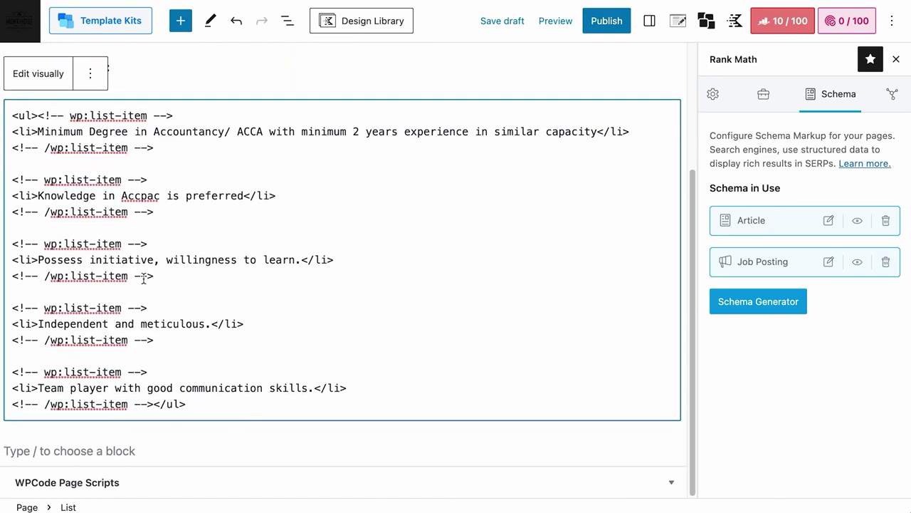
left_click_drag(14, 105, 325, 402)
right_click(326, 402)
left_click(342, 362)
Paste the list's HTML code below the introductory paragraph in the Description of the Job Posting schema
left_click(829, 261)
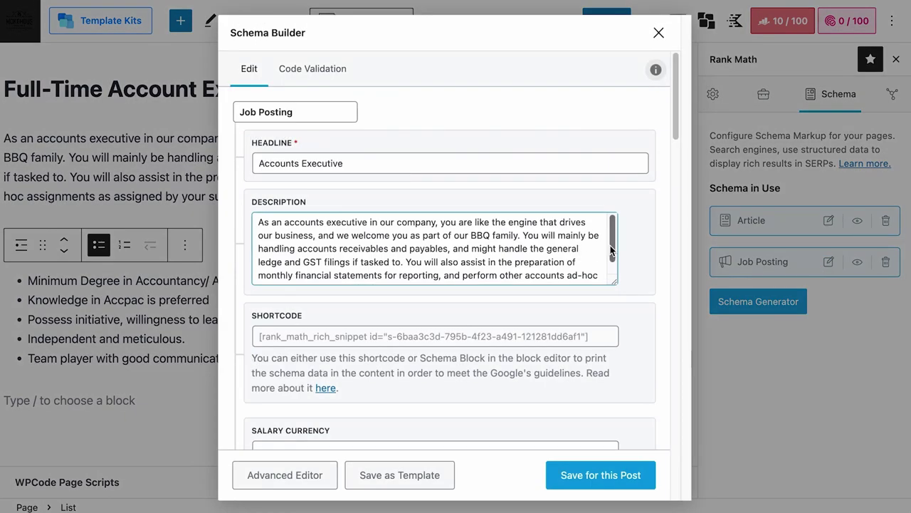
left_click(608, 245)
key("Return")
key("Return")
key("ctrl+v")
scroll(497, 359, "up", 5)
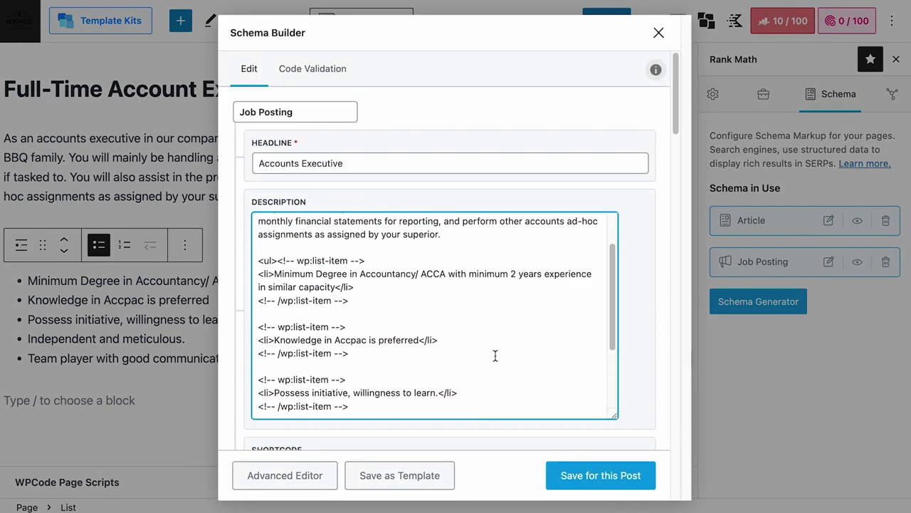
Remove all wp:list-item comment lines from the schema's Description, leaving only the ul and li tags with their text
left_click_drag(278, 275, 365, 276)
key("BackSpace")
left_click_drag(258, 342, 348, 342)
key("BackSpace")
left_click_drag(258, 368, 348, 368)
key("BackSpace")
left_click_drag(257, 409, 348, 409)
key("BackSpace")
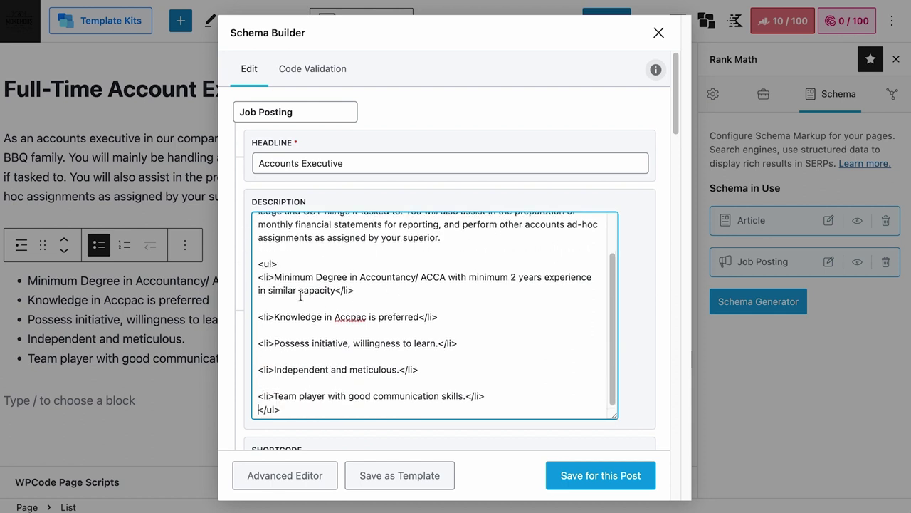
Examine the li tags around each requirement and the ul tags enclosing the list in the schema's Description
left_click_drag(275, 277, 242, 280)
left_click_drag(335, 291, 357, 294)
left_click_drag(275, 317, 257, 319)
left_click_drag(419, 317, 440, 318)
left_click_drag(274, 345, 258, 345)
left_click_drag(437, 344, 460, 344)
left_click_drag(278, 264, 254, 263)
left_click_drag(281, 410, 257, 411)
left_click(472, 411)
left_click_drag(309, 412, 257, 264)
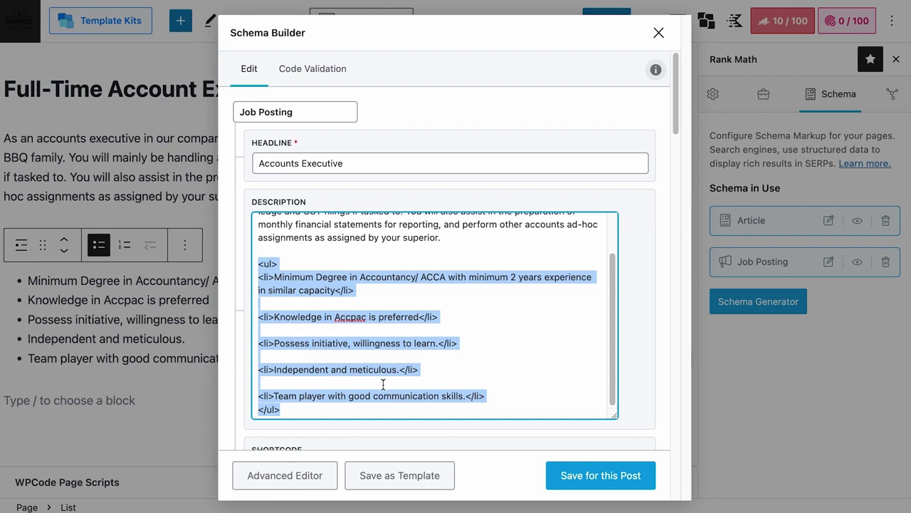
Examine the schema's shortcode and the job details it outputs on the live Accounts Executive post
scroll(390, 437, "down", 3)
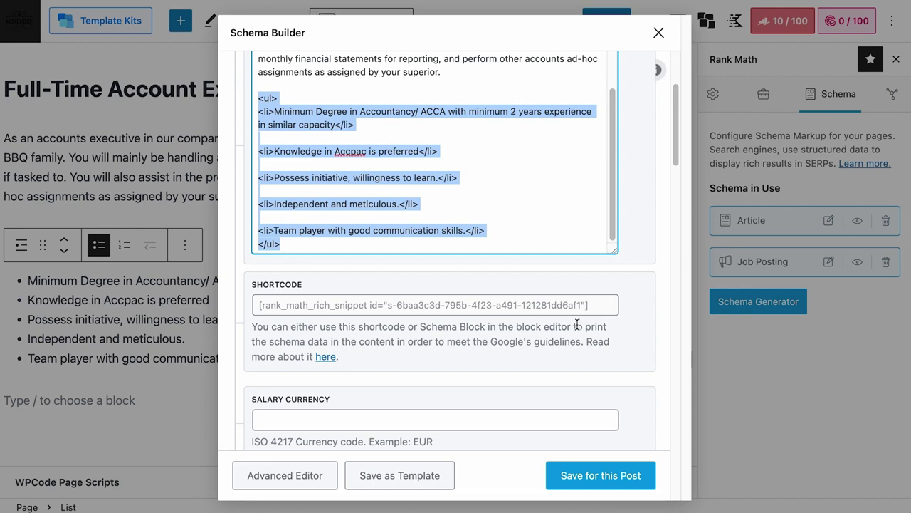
scroll(576, 319, "down", 2)
scroll(577, 323, "down", 9)
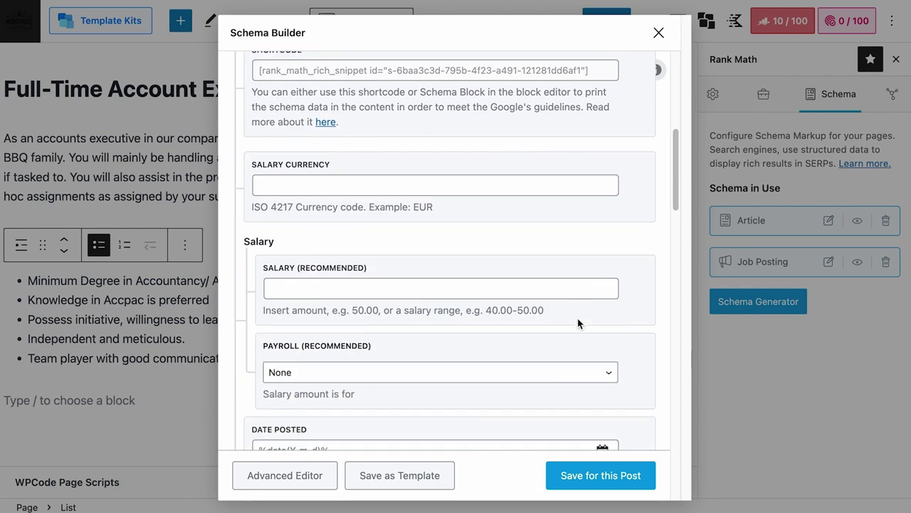
scroll(578, 316, "up", 7)
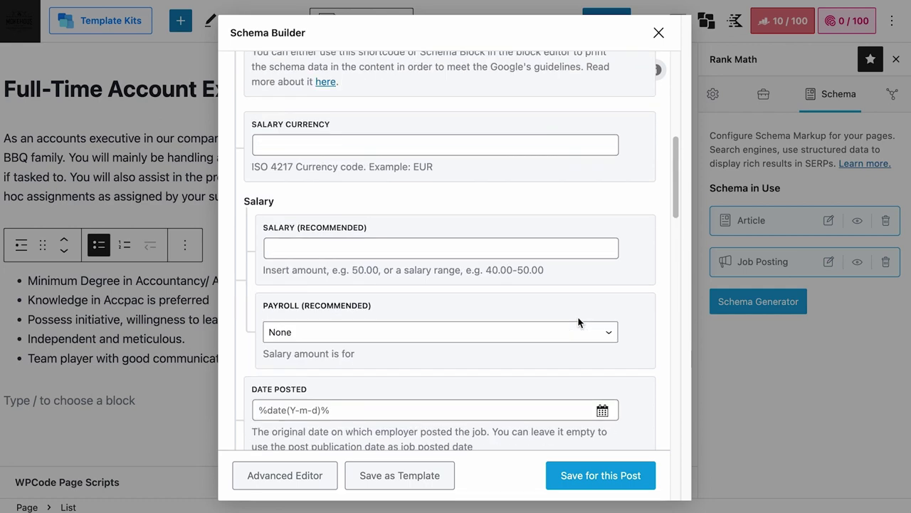
left_click_drag(591, 200, 233, 197)
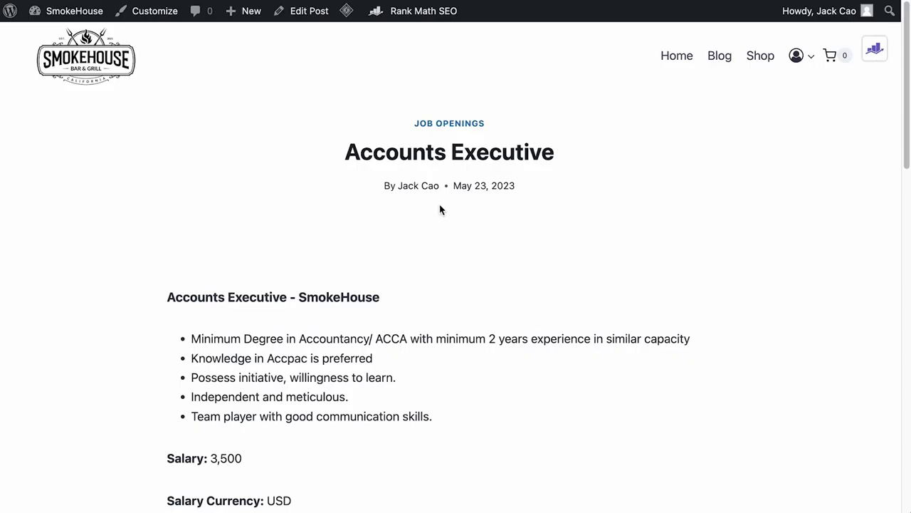
scroll(440, 209, "down", 9)
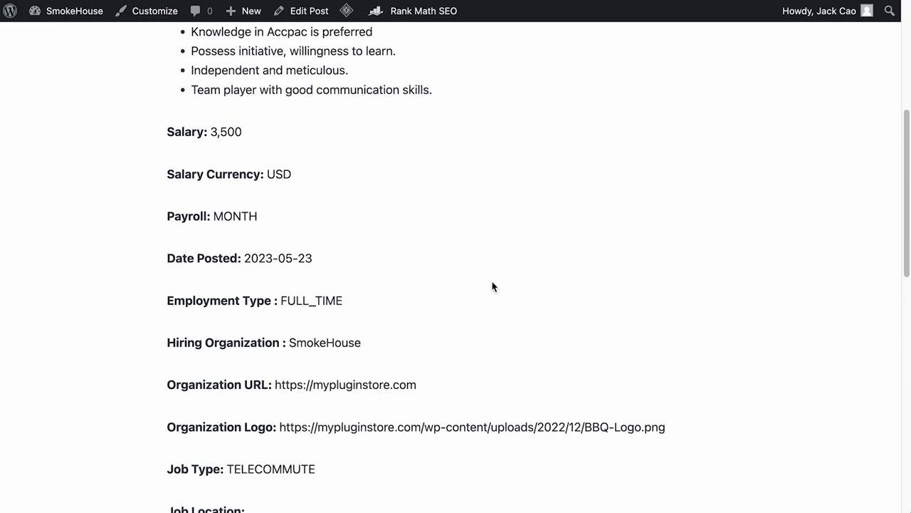
scroll(518, 332, "down", 3)
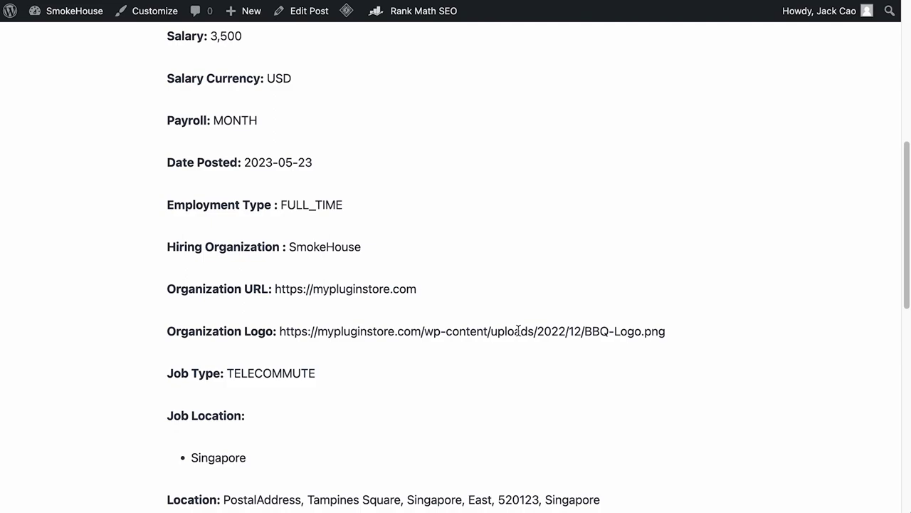
scroll(519, 330, "down", 3)
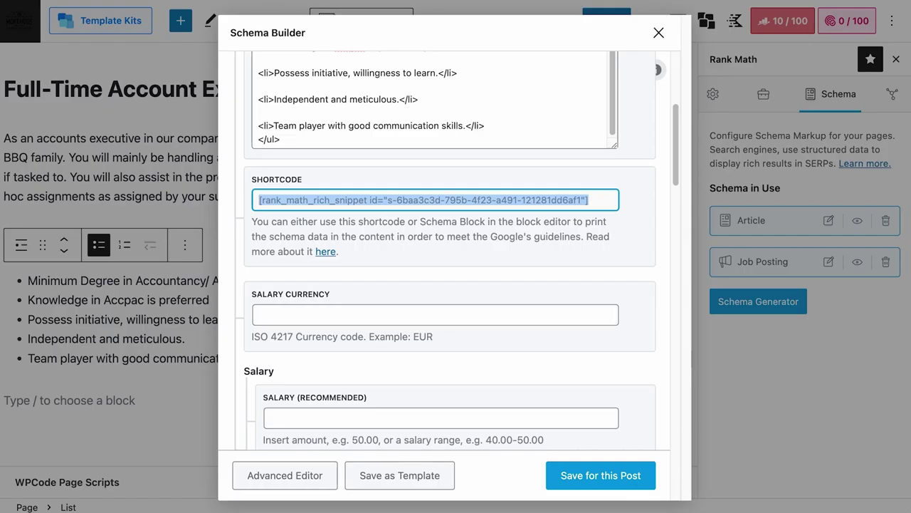
Try USD as the ISO 4217 salary currency code in the Job Posting schema and clear it again
scroll(477, 263, "down", 2)
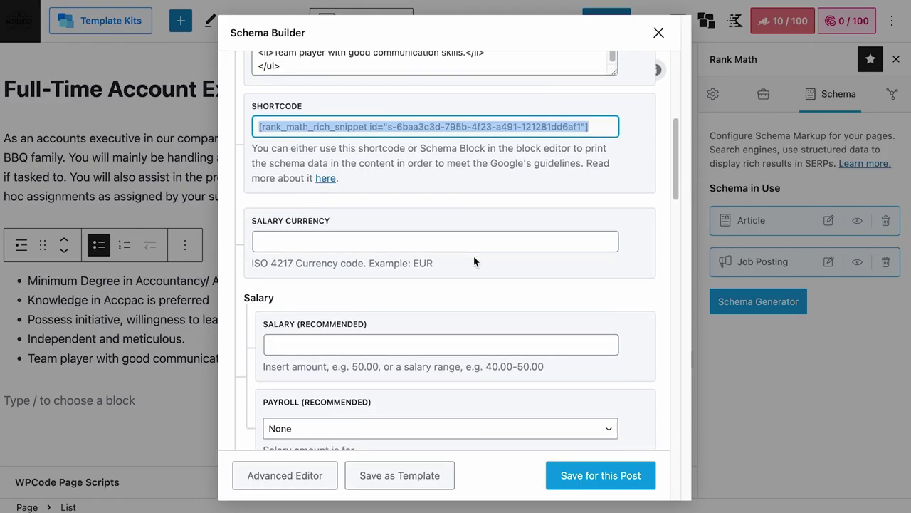
left_click(439, 236)
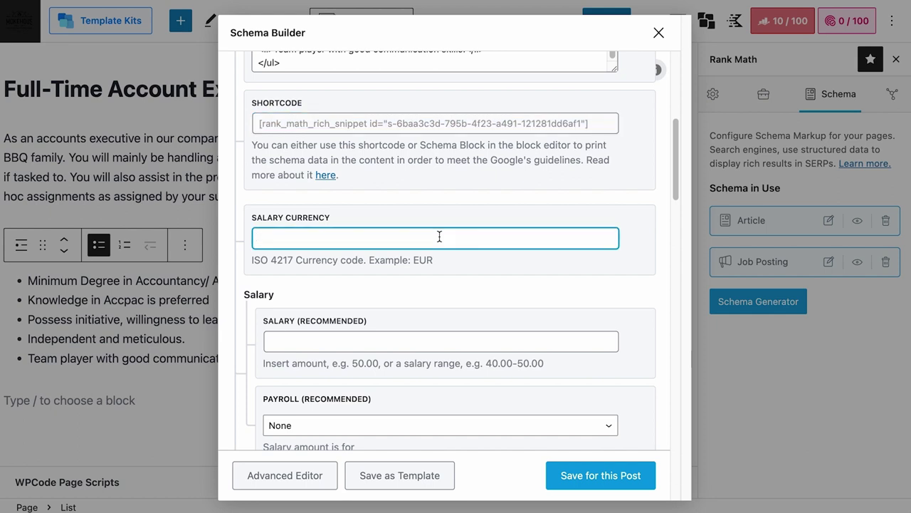
left_click_drag(252, 259, 364, 264)
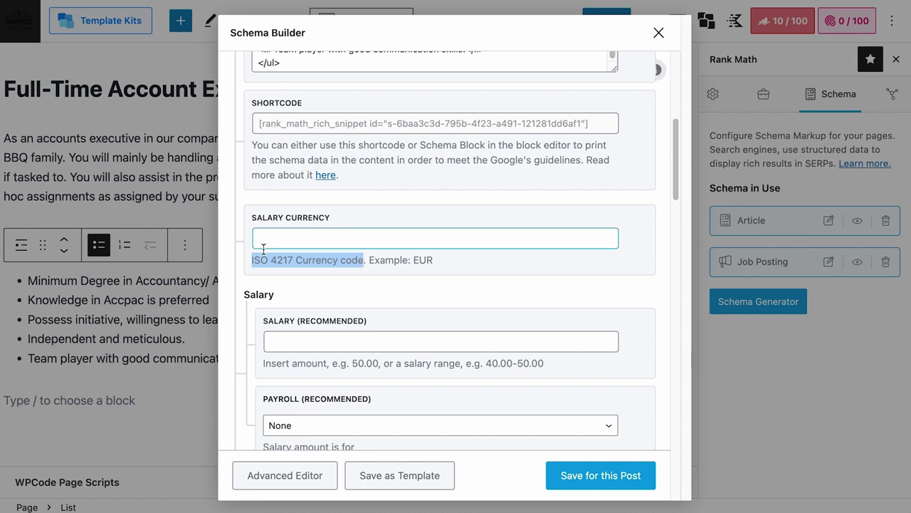
left_click_drag(413, 261, 438, 265)
left_click(436, 239)
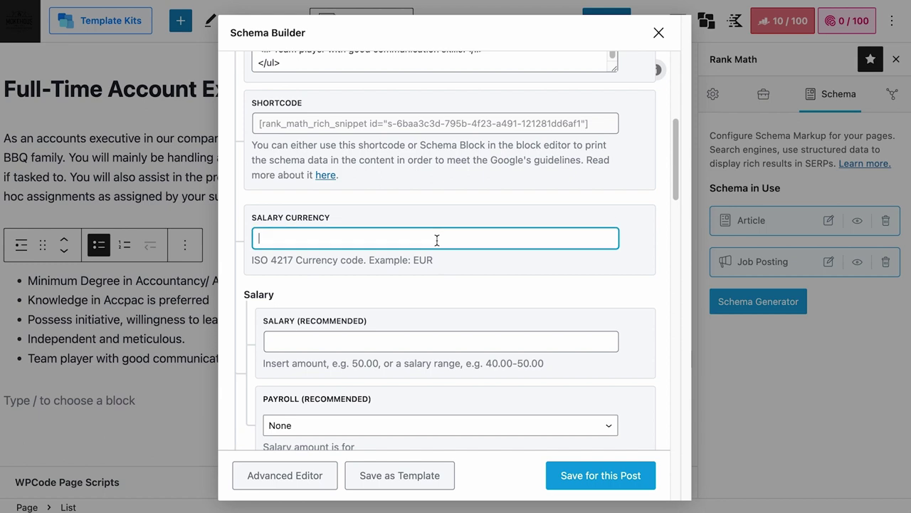
type("USD")
key("BackSpace")
key("BackSpace")
key("BackSpace")
Consult the list of active ISO 4217 currency codes and set the schema's salary currency to SGD
type("SG")
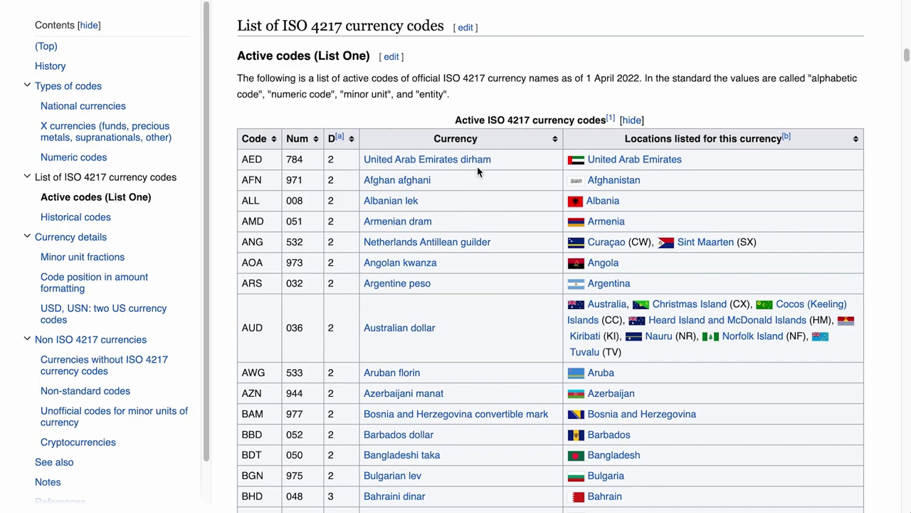
scroll(477, 171, "down", 1)
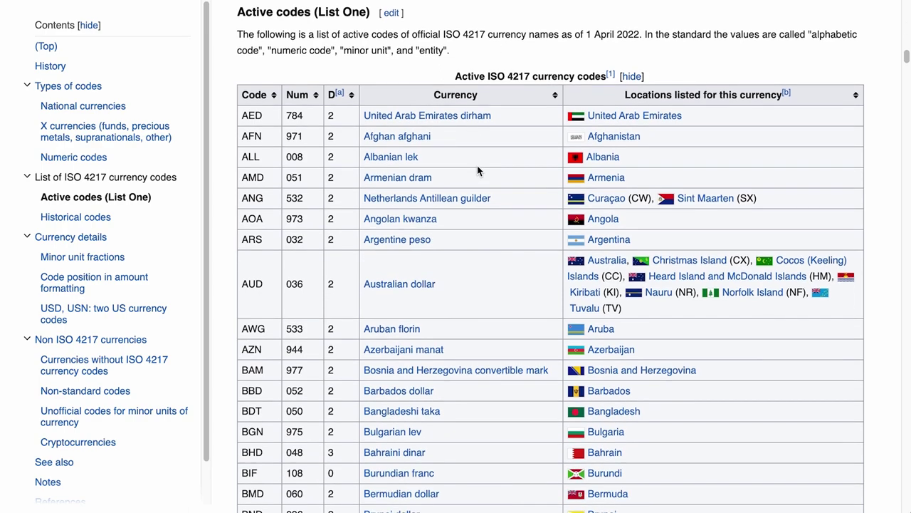
scroll(477, 170, "down", 9)
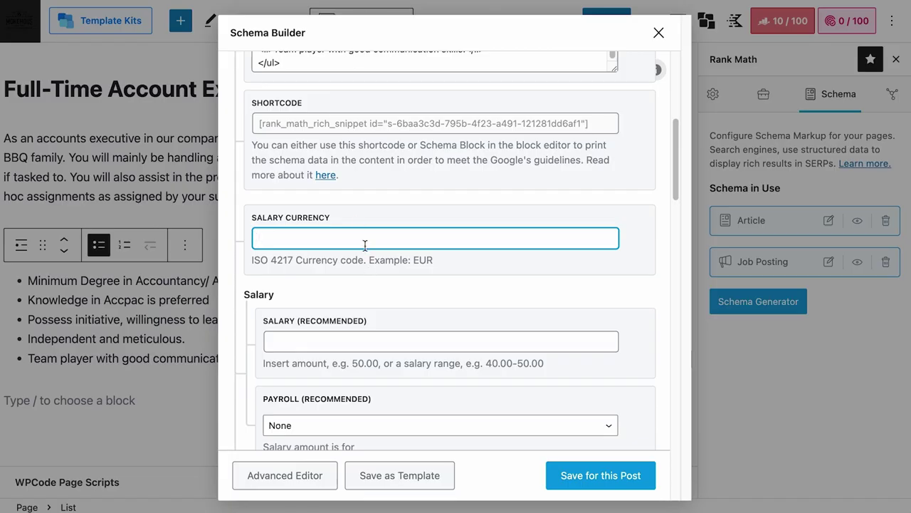
type("SGD")
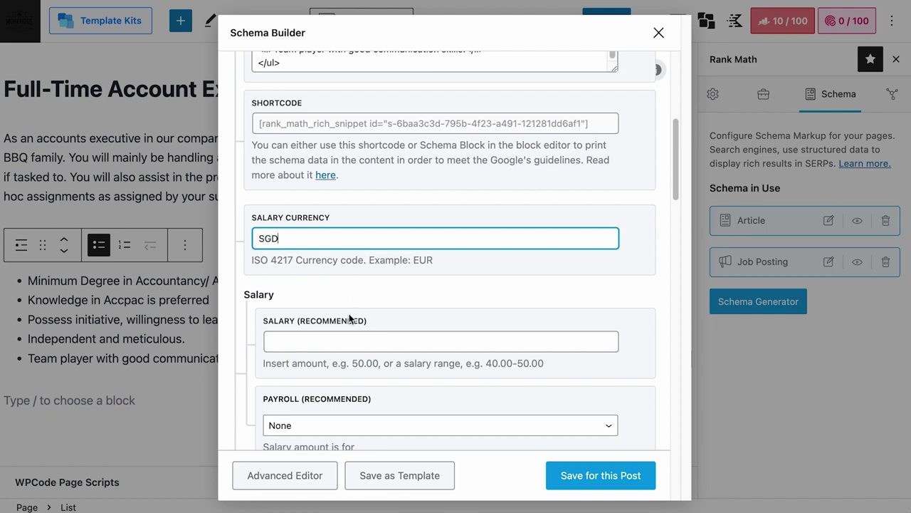
Set the schema's salary to 3500 without a currency symbol and its payroll to Monthly
scroll(348, 319, "down", 2)
left_click(358, 267)
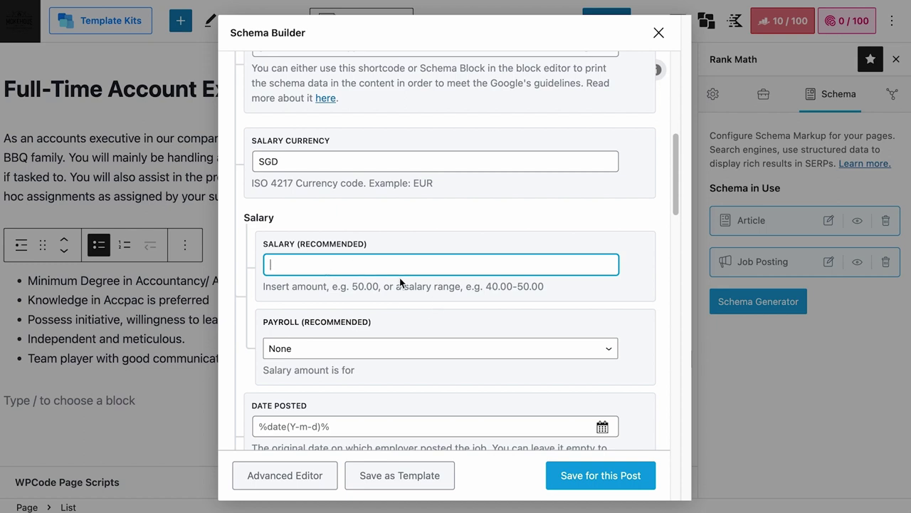
left_click_drag(351, 286, 380, 286)
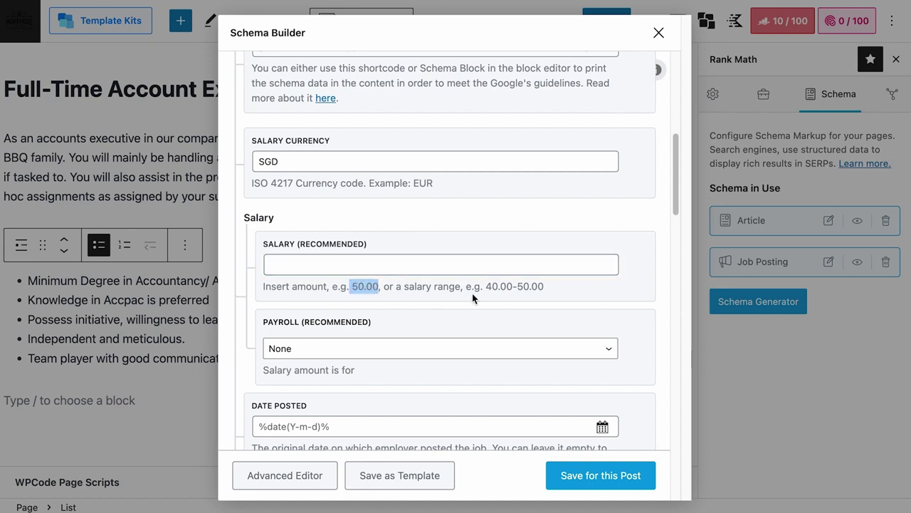
left_click_drag(488, 286, 544, 286)
left_click(542, 266)
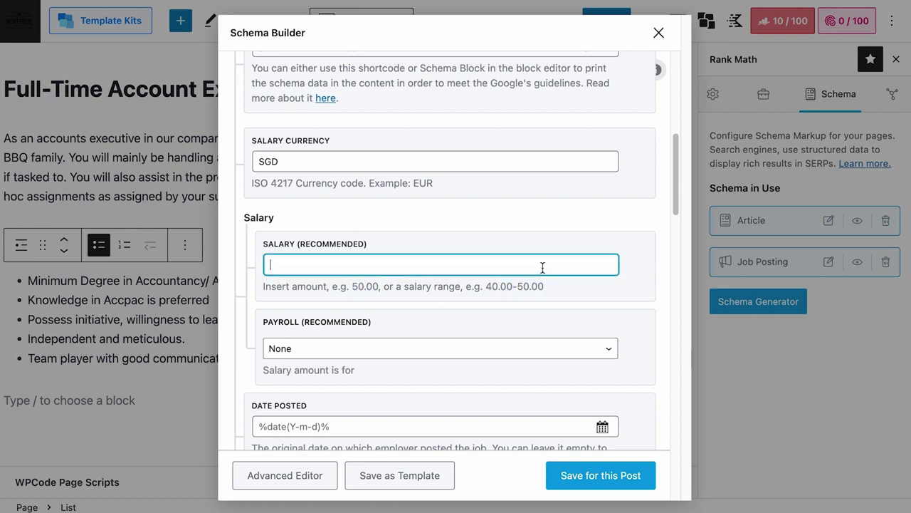
left_click(269, 264)
type("$")
key("BackSpace")
scroll(296, 267, "down", 2)
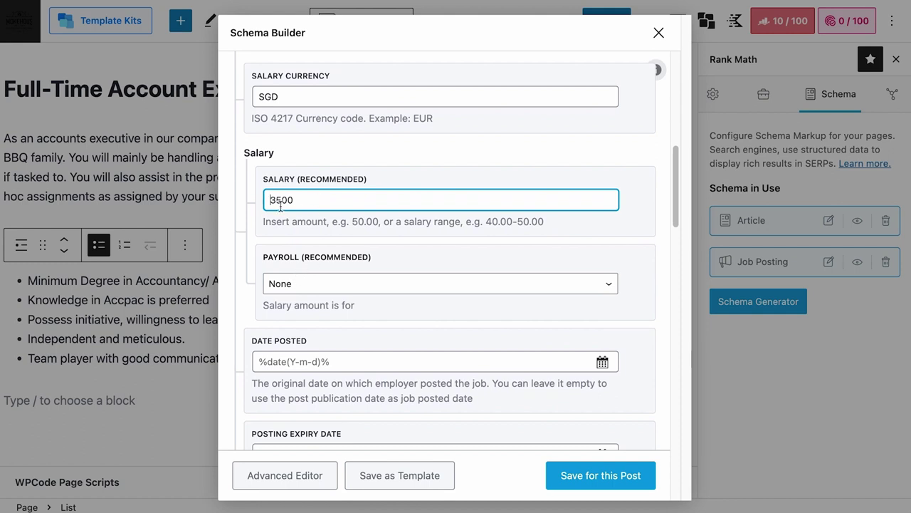
left_click(312, 283)
left_click(305, 310)
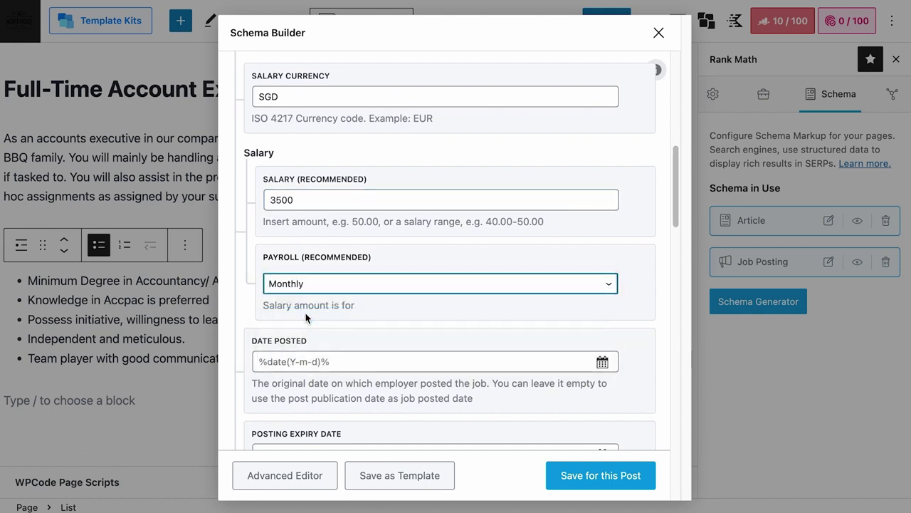
Try a salary of 50 with Hourly payroll, and return the fields to 3500 and Monthly
double_click(305, 199)
type("50")
left_click(306, 284)
left_click(305, 328)
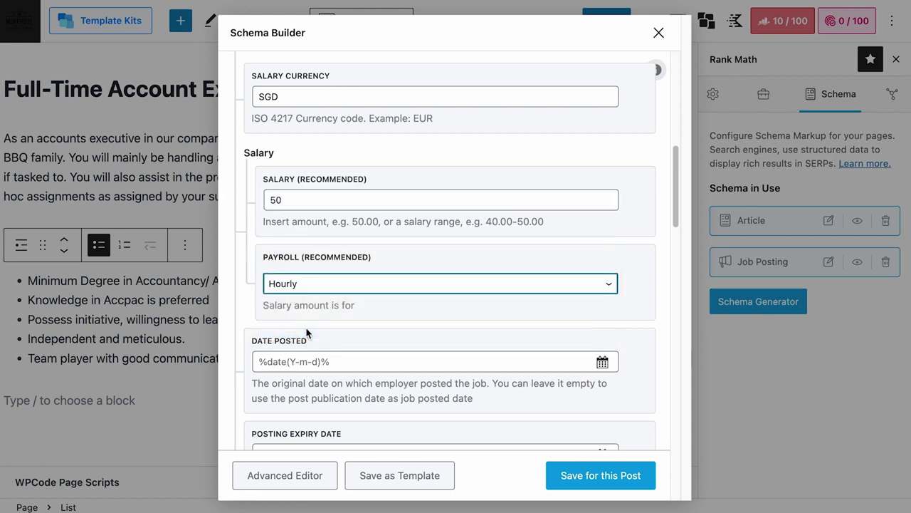
double_click(291, 200)
type("5000")
left_click(302, 284)
left_click(306, 237)
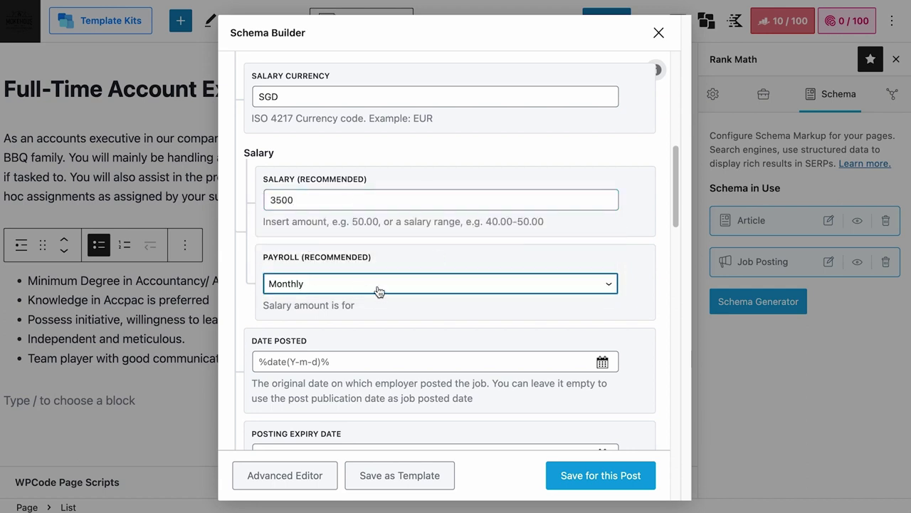
Set the schema's Date Posted to 2023-05-26 using the calendar
scroll(378, 287, "down", 3)
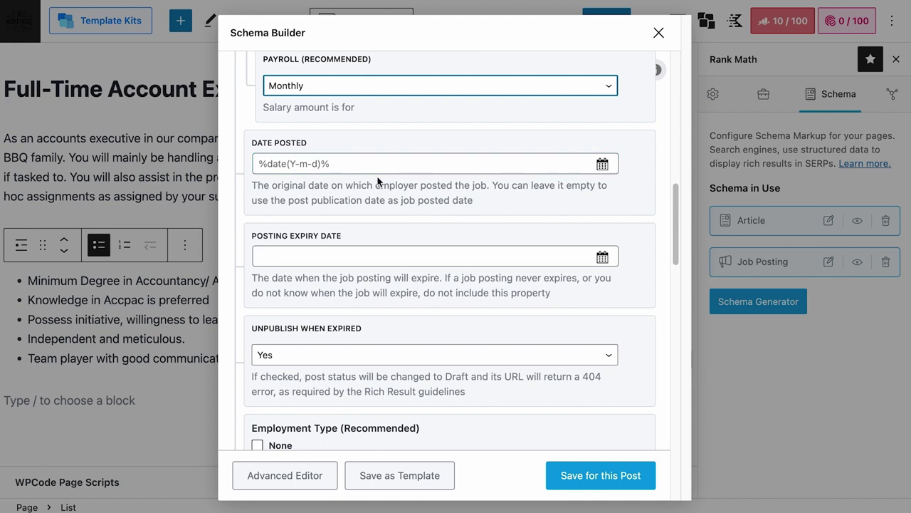
left_click(603, 164)
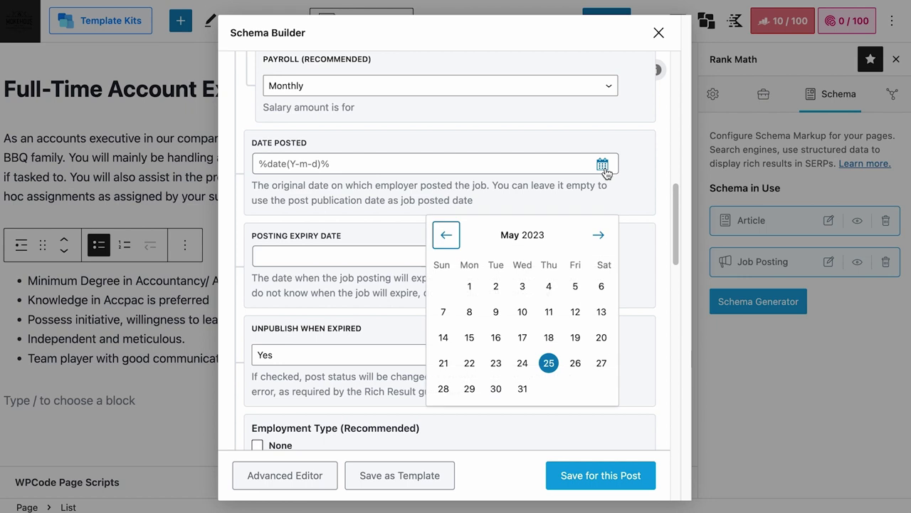
left_click(577, 363)
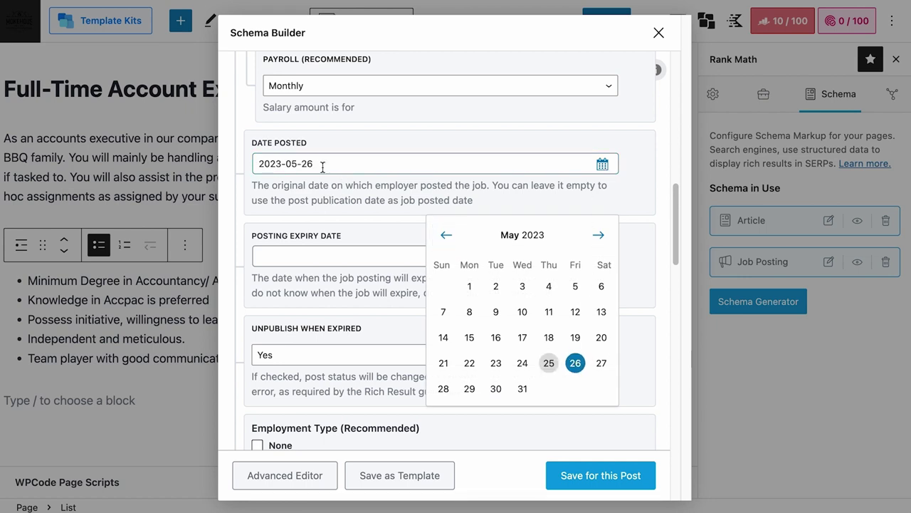
left_click(604, 166)
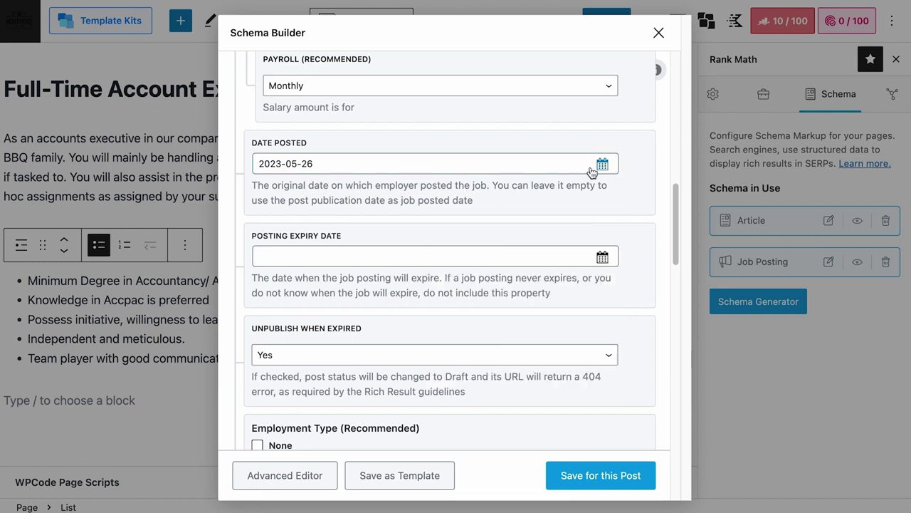
Check the Posting Expiry Date setting against Google's policy on expired job postings, viewed beside the page editor
left_click(319, 259)
scroll(532, 251, "up", 1)
scroll(532, 251, "down", 1)
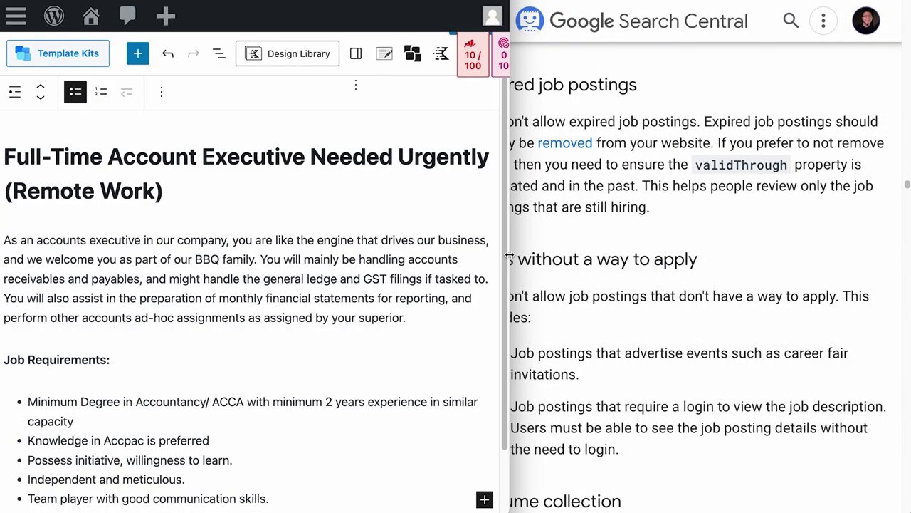
left_click_drag(475, 84, 683, 204)
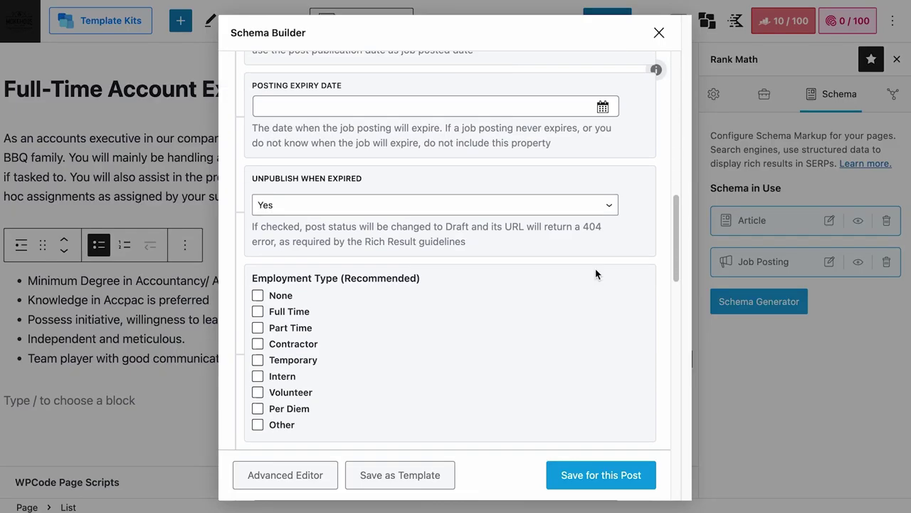
Set Unpublish When Expired to Yes in the job posting schema and read the setting's explanation
left_click(505, 205)
left_click(456, 180)
left_click(285, 205)
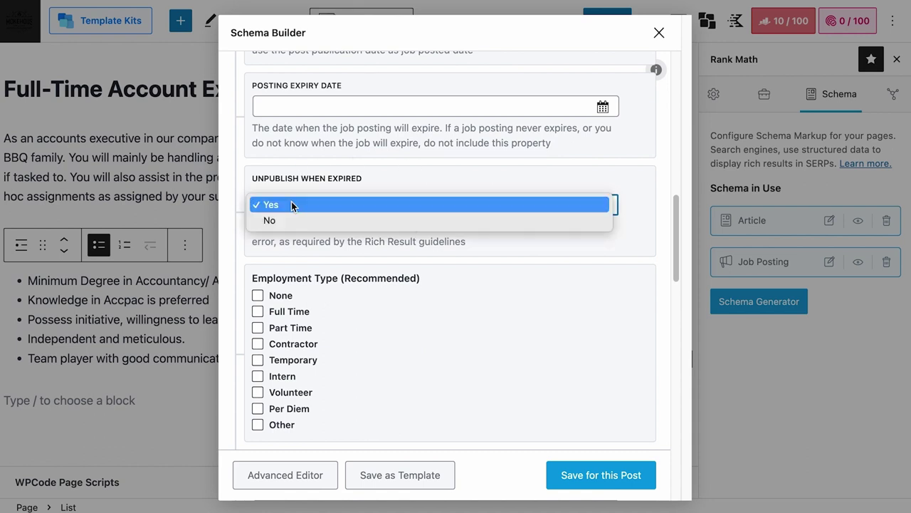
left_click(284, 205)
left_click_drag(252, 227, 496, 243)
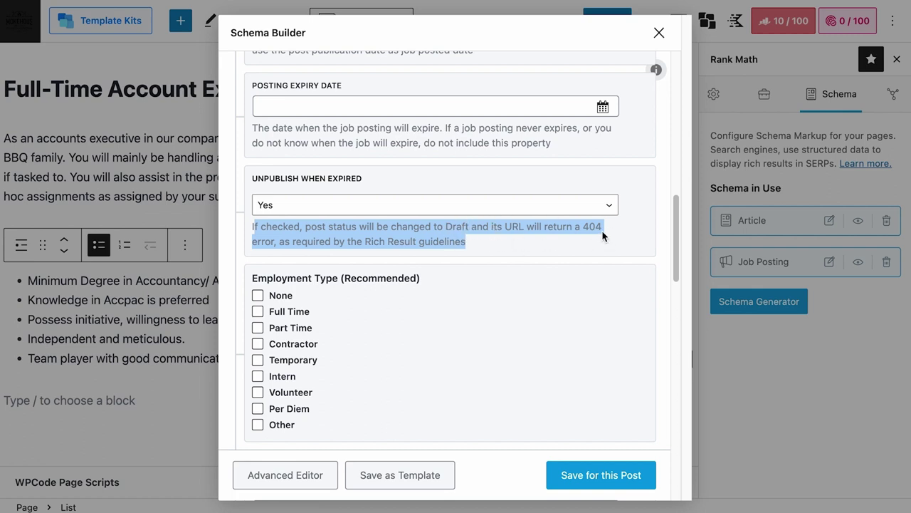
Select Full Time as the only Employment Type in the job posting schema
scroll(570, 229, "down", 4)
scroll(264, 313, "up", 3)
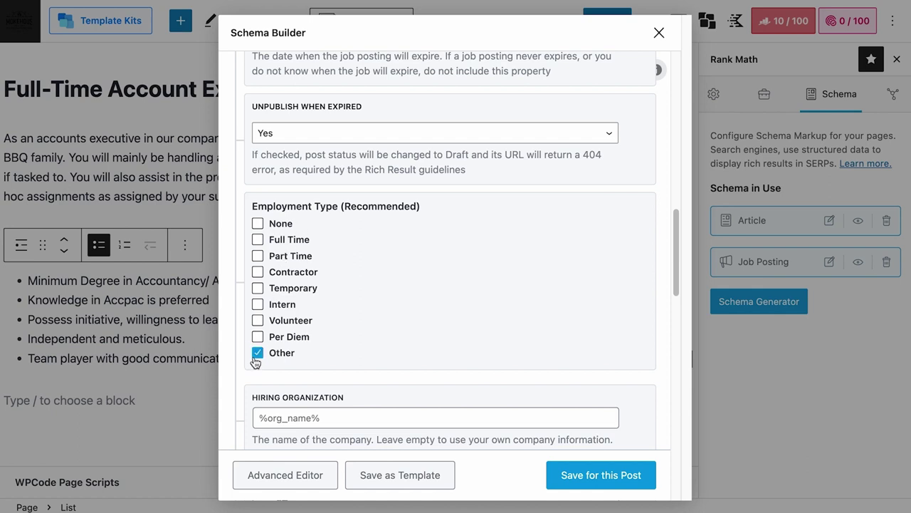
left_click(257, 271)
left_click(257, 240)
left_click(257, 271)
scroll(256, 274, "down", 2)
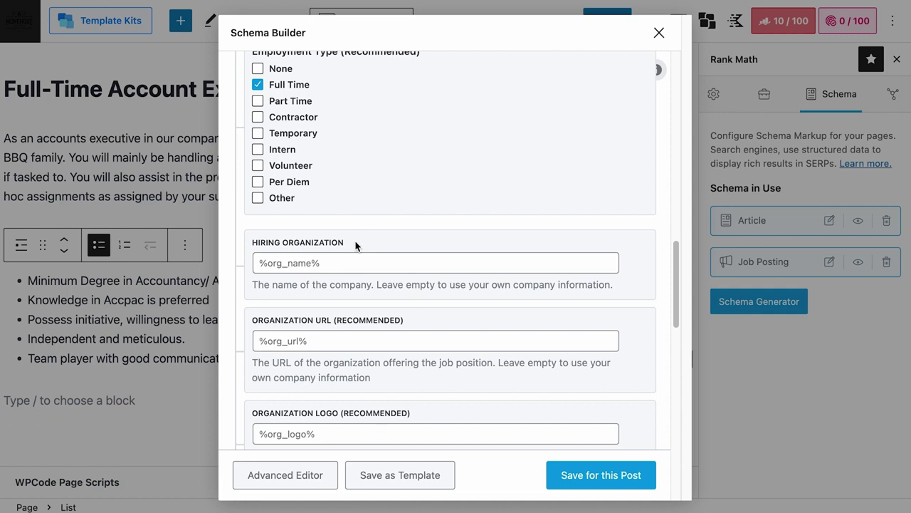
Check the organization name in Rank Math's Local SEO settings and enter SmokeHouse as the schema's Hiring Organization
left_click(326, 261)
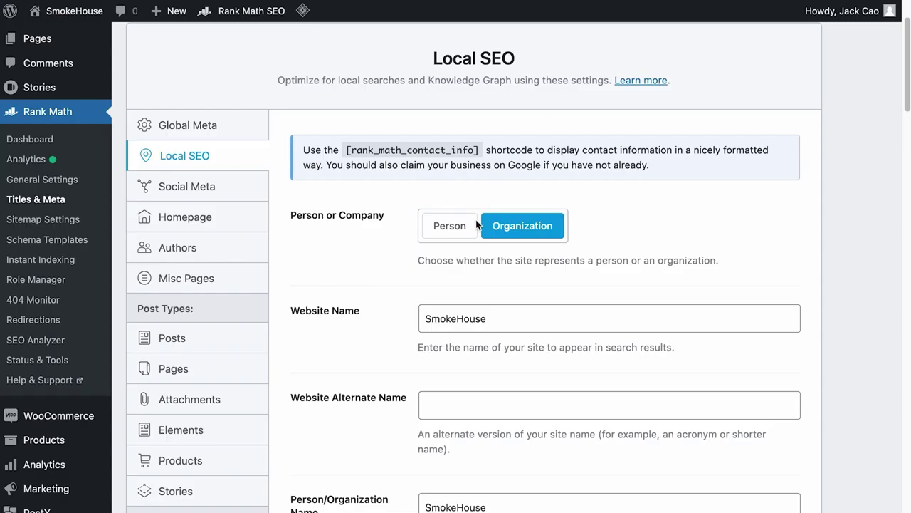
scroll(469, 223, "down", 5)
left_click(470, 217)
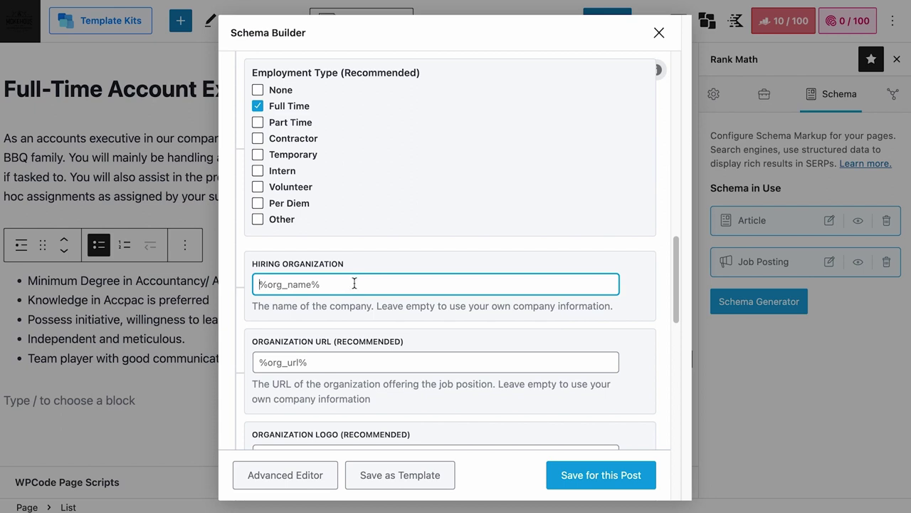
type("SmokeHouse")
Check the organization's URL, logo and minimum logo size in the Local SEO settings against the schema's organization fields
scroll(351, 287, "down", 2)
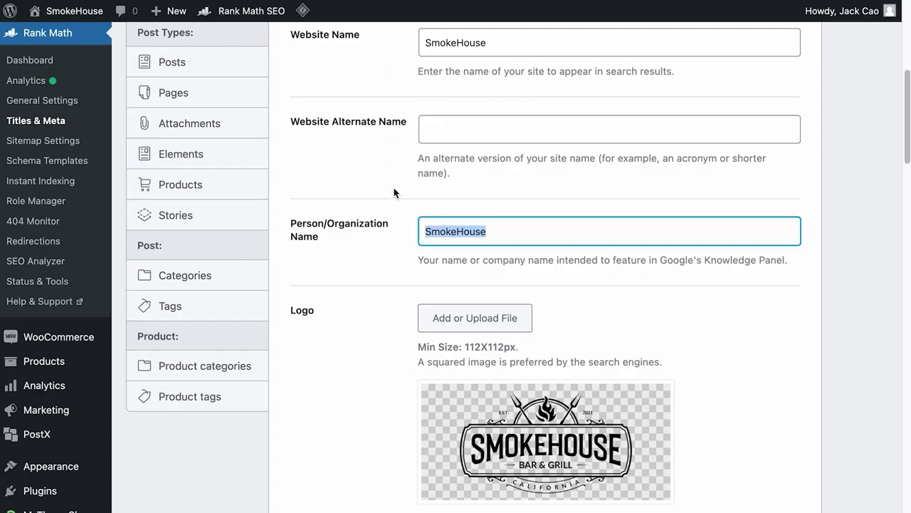
scroll(396, 197, "down", 5)
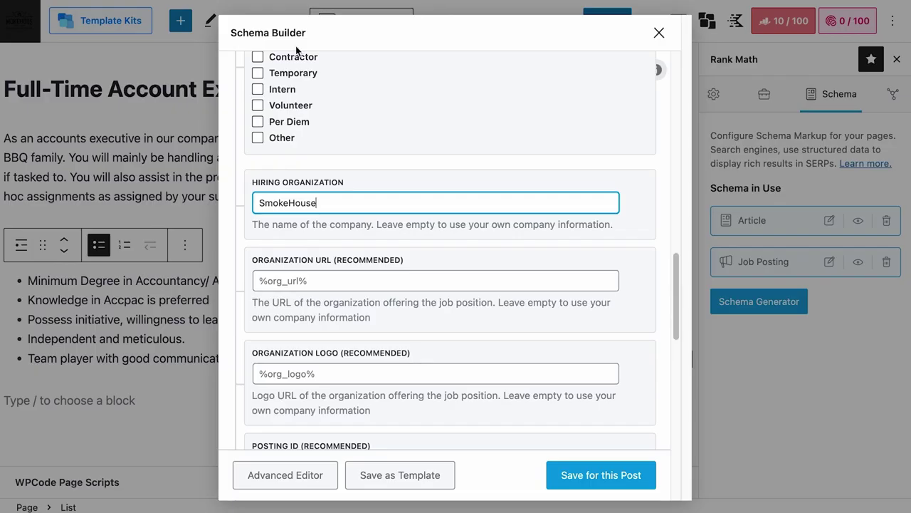
left_click(309, 285)
scroll(309, 285, "down", 2)
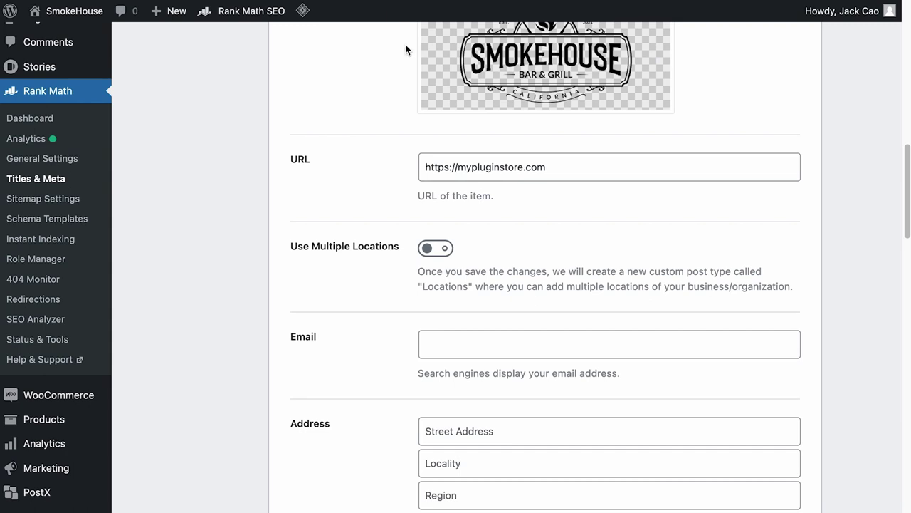
scroll(435, 156, "up", 1)
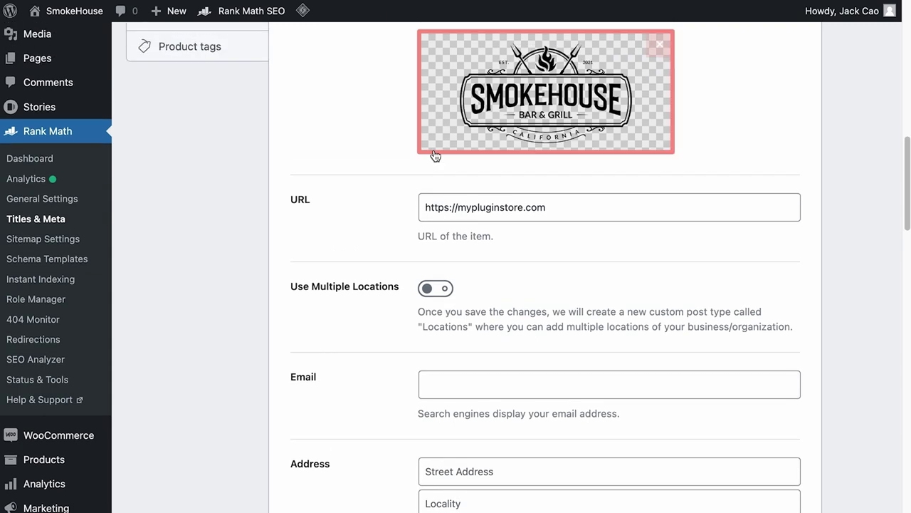
scroll(435, 156, "up", 3)
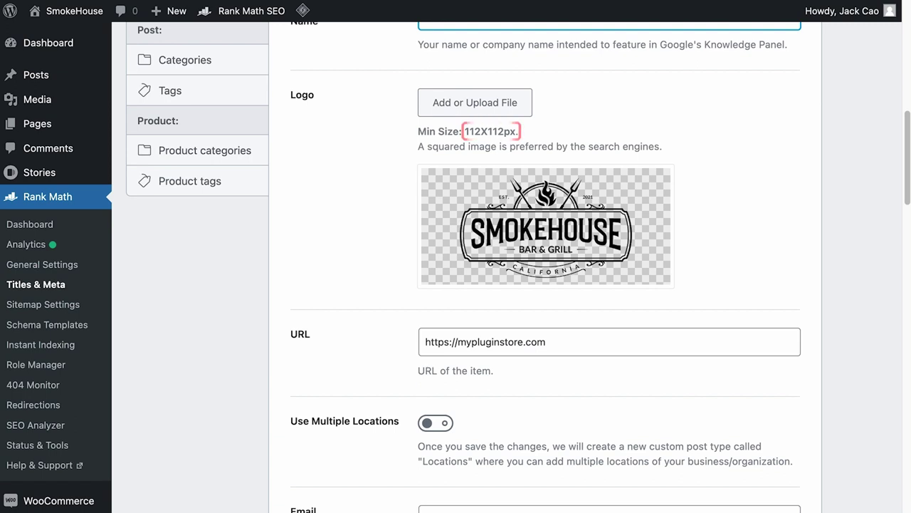
left_click_drag(464, 131, 547, 135)
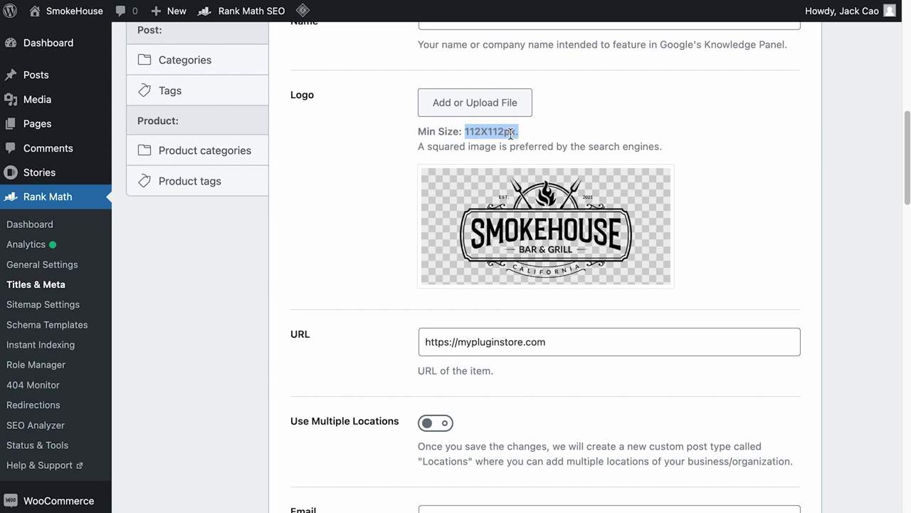
Copy the BBQ Logo file URL from the media library, try it as the Organization Logo, and clear the field
mouse_move(627, 216)
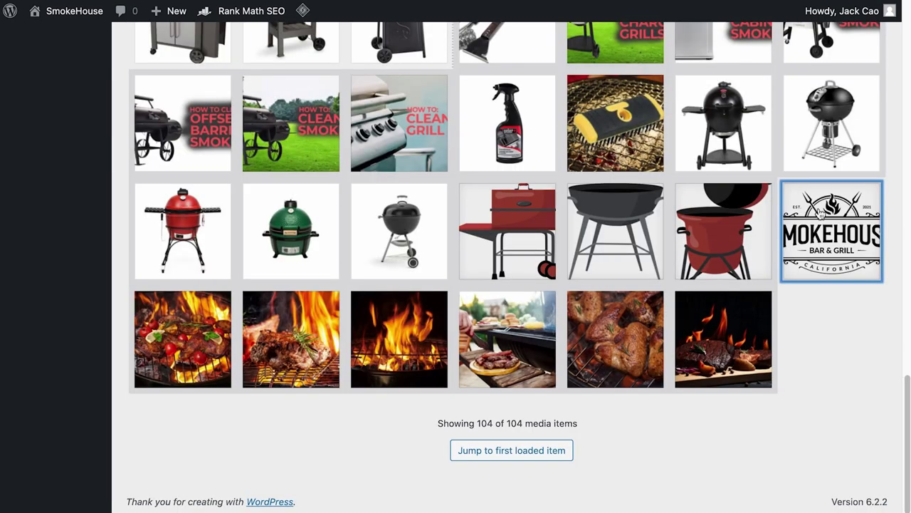
left_click(826, 213)
left_click(819, 409)
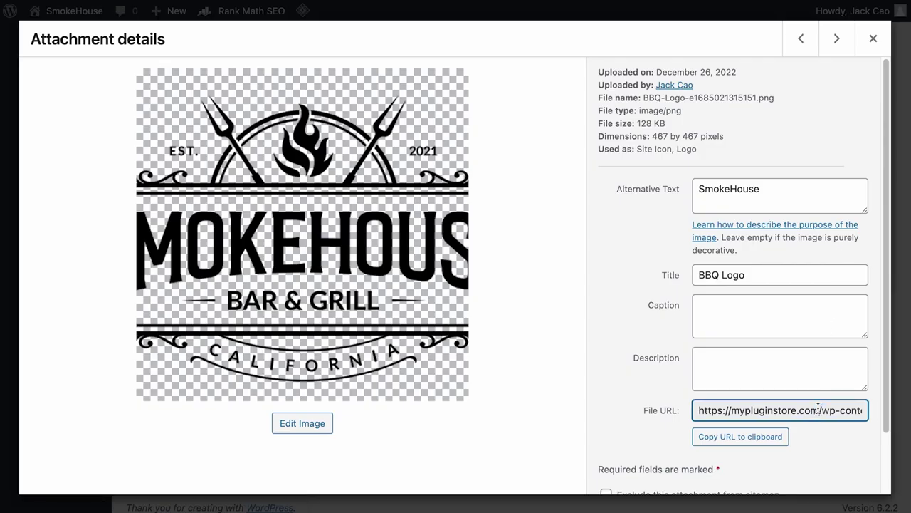
left_click(744, 437)
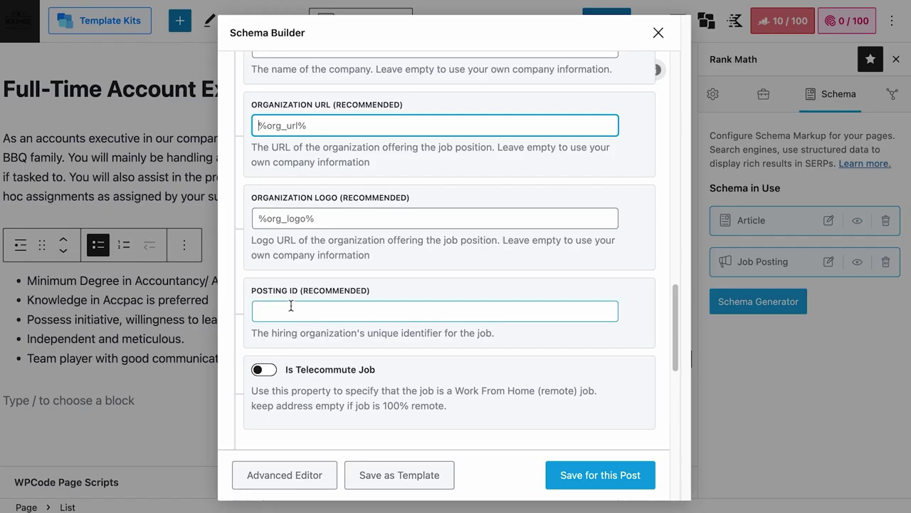
right_click(299, 222)
left_click(320, 321)
triple_click(342, 222)
key("BackSpace")
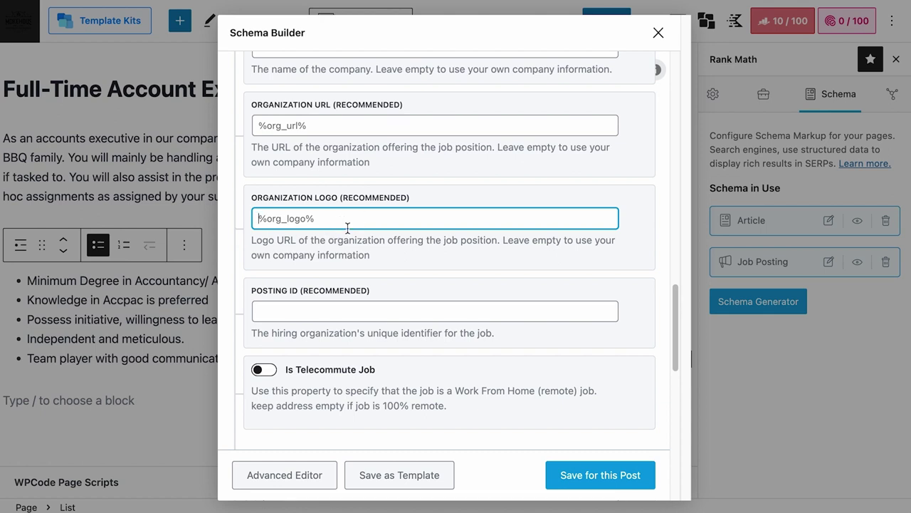
Try marking the posting as a telecommute job with Singapore as the remote country, and turn the telecommute setting back off
scroll(348, 231, "down", 2)
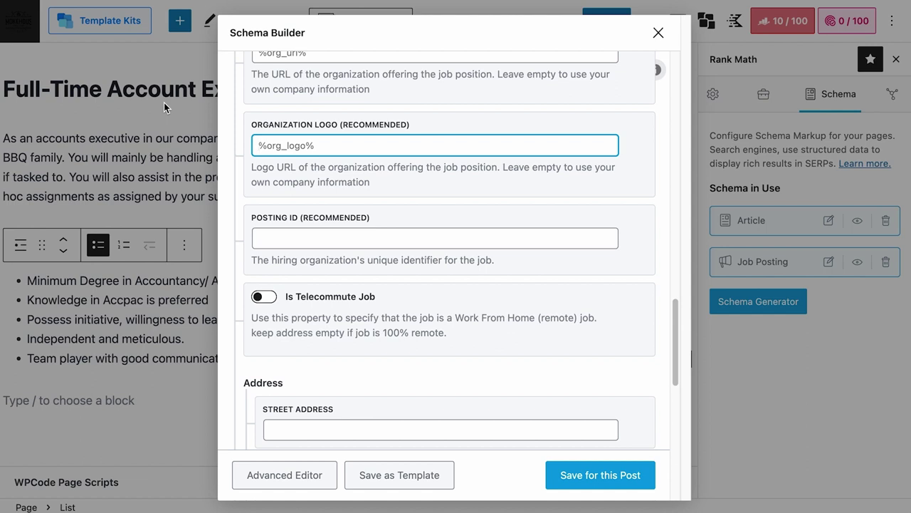
scroll(314, 227, "down", 3)
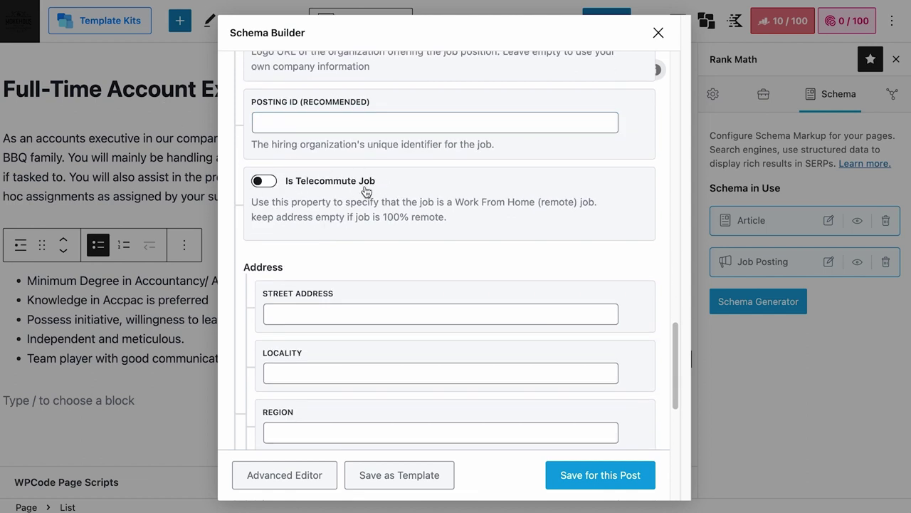
scroll(365, 190, "down", 2)
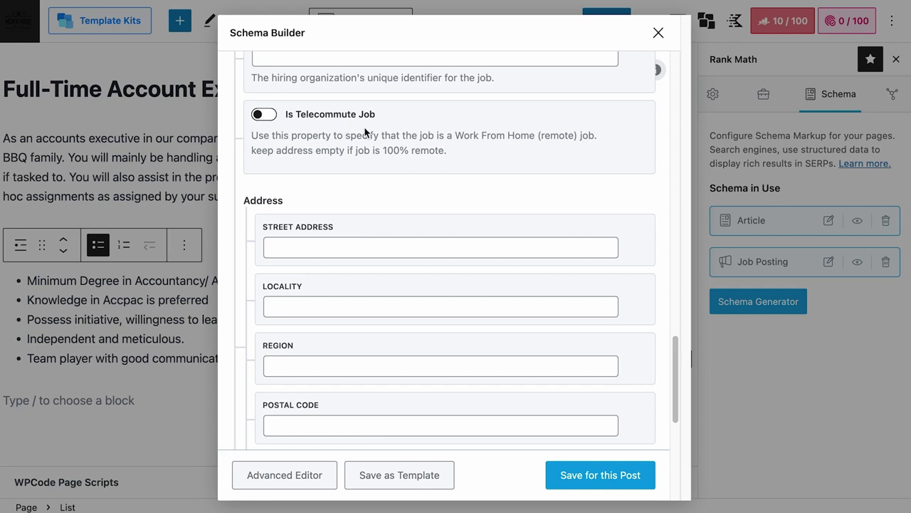
left_click(269, 115)
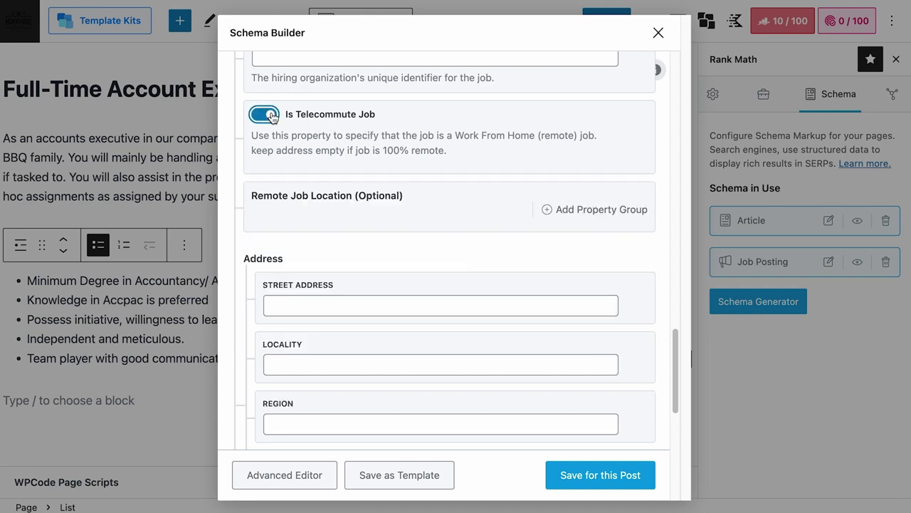
scroll(282, 103, "down", 1)
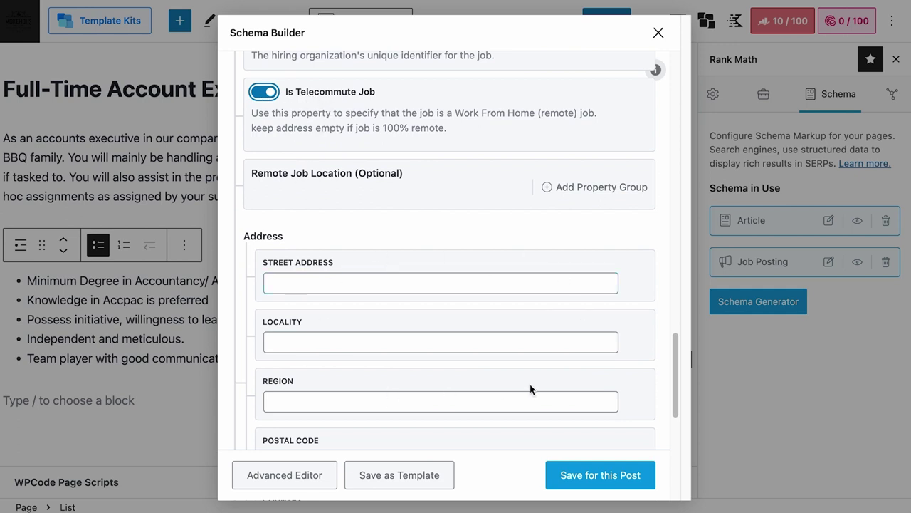
left_click(598, 186)
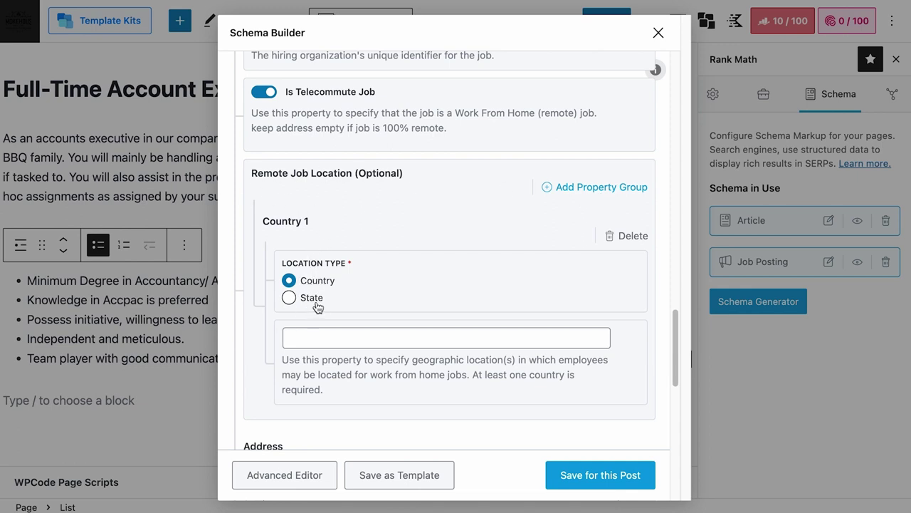
left_click(318, 339)
type("Singapore")
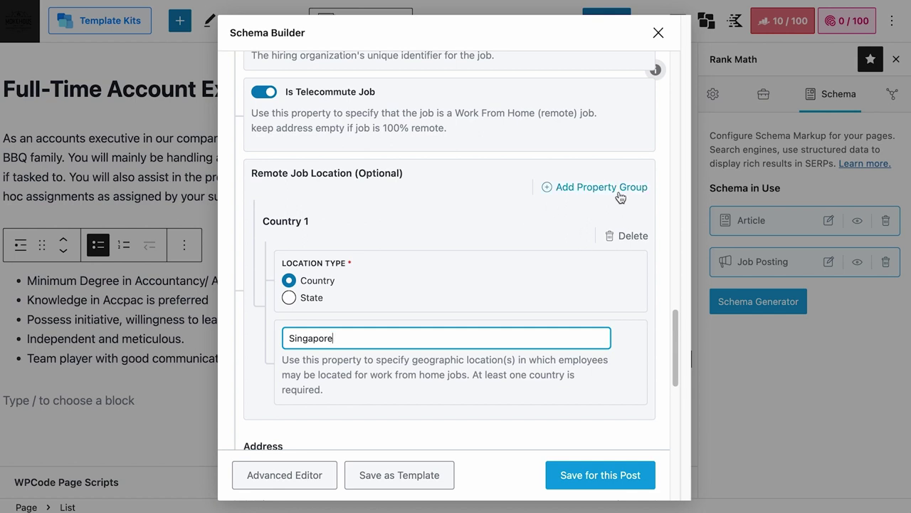
left_click(270, 93)
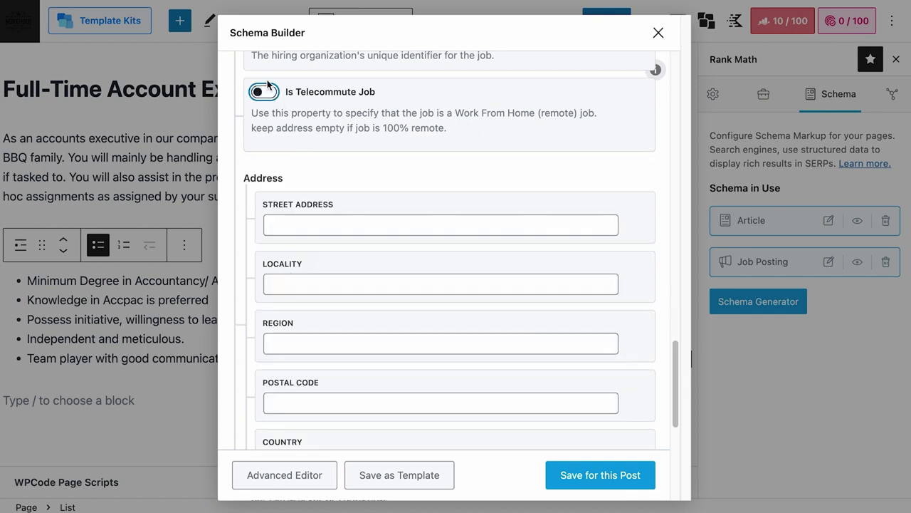
Review the schema's Address fields from street address to country
scroll(332, 121, "down", 2)
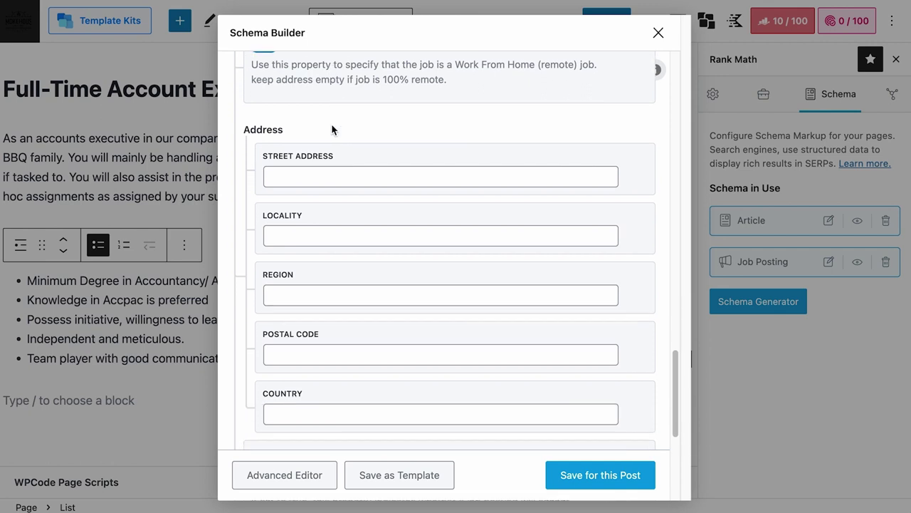
left_click(322, 155)
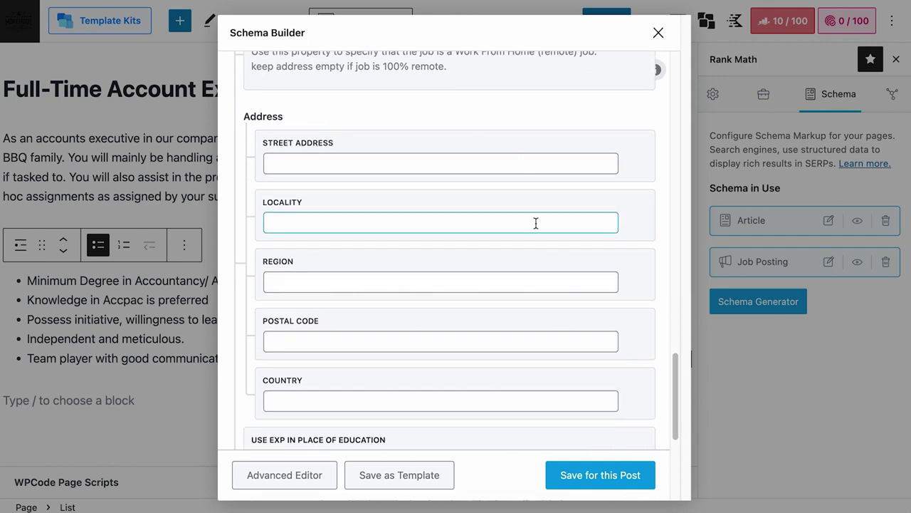
left_click(528, 260)
left_click(377, 214)
left_click(401, 340)
left_click(390, 156)
left_click(586, 228)
left_click(467, 164)
left_click(328, 166)
scroll(520, 193, "down", 4)
Read Google's notes on the beta education and experience properties in Search Central, beside the page editor
left_click(552, 392)
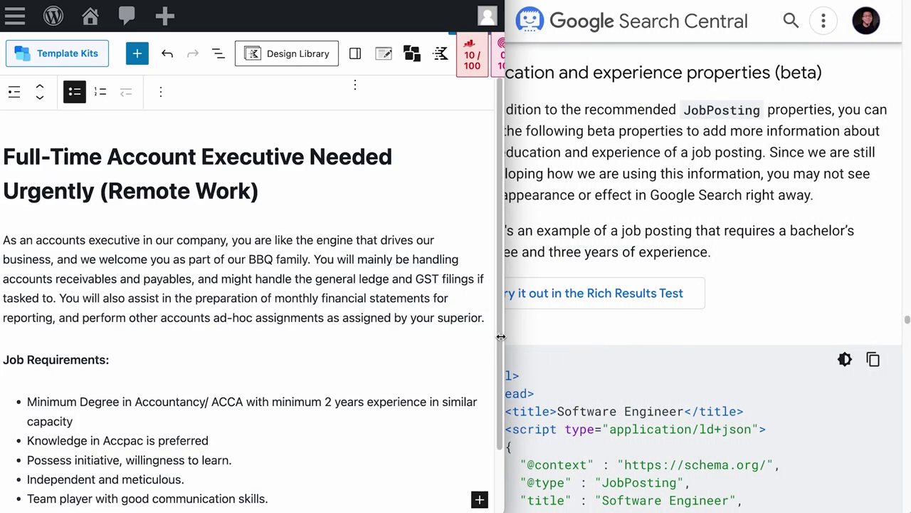
left_click_drag(539, 338, 456, 338)
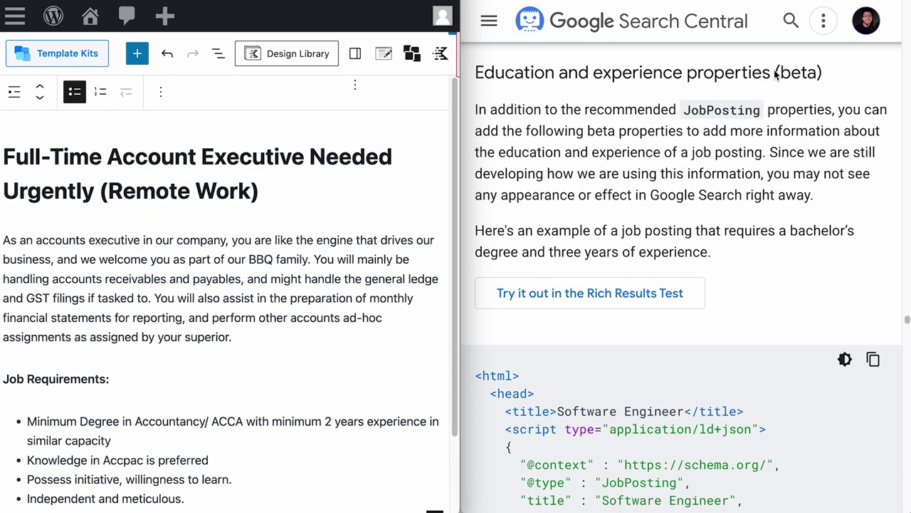
left_click_drag(775, 73, 822, 71)
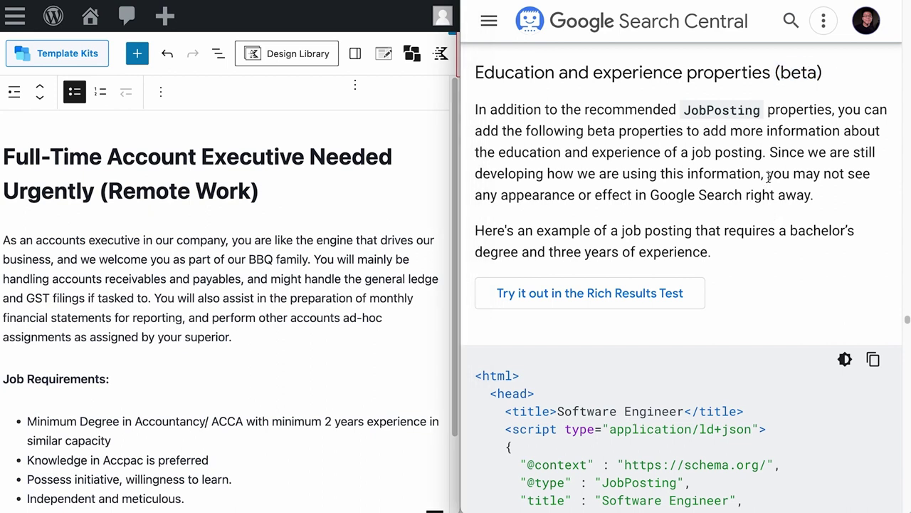
left_click_drag(766, 174, 817, 209)
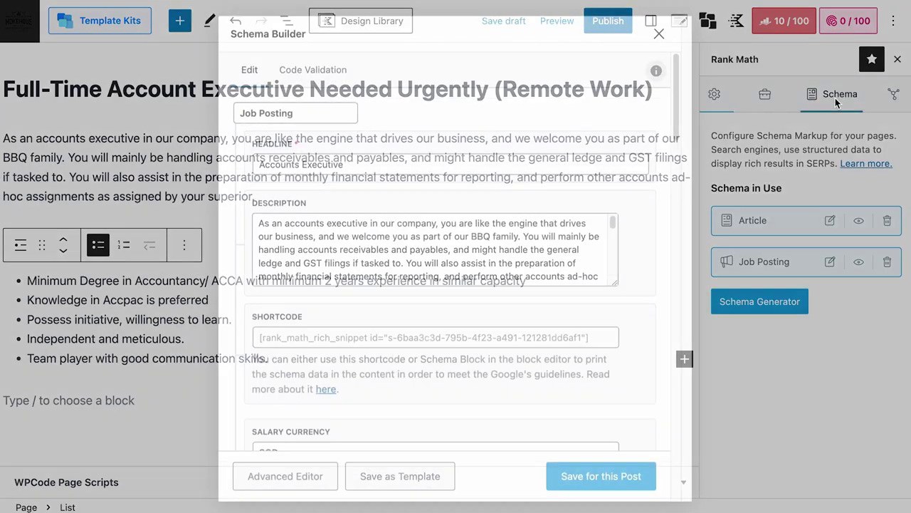
Return to the job posting schema and set Use Exp in Place of Education to False
scroll(507, 294, "down", 10)
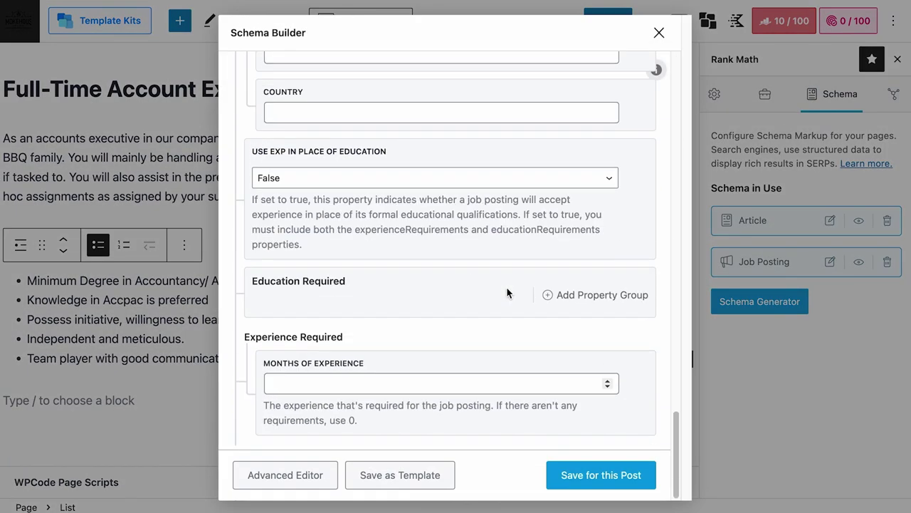
left_click(341, 182)
left_click(331, 179)
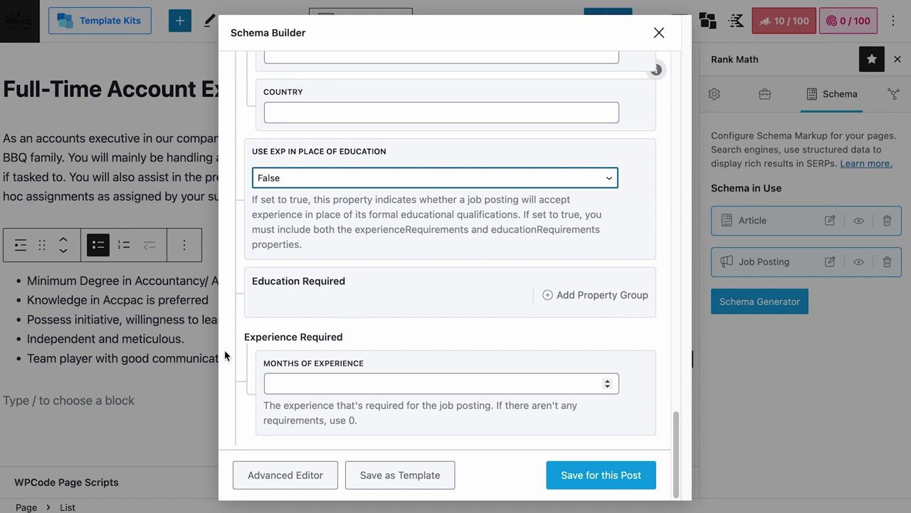
Add an education requirement to the schema and set it to Bachelor degree
left_click(491, 385)
left_click(586, 297)
scroll(585, 299, "down", 3)
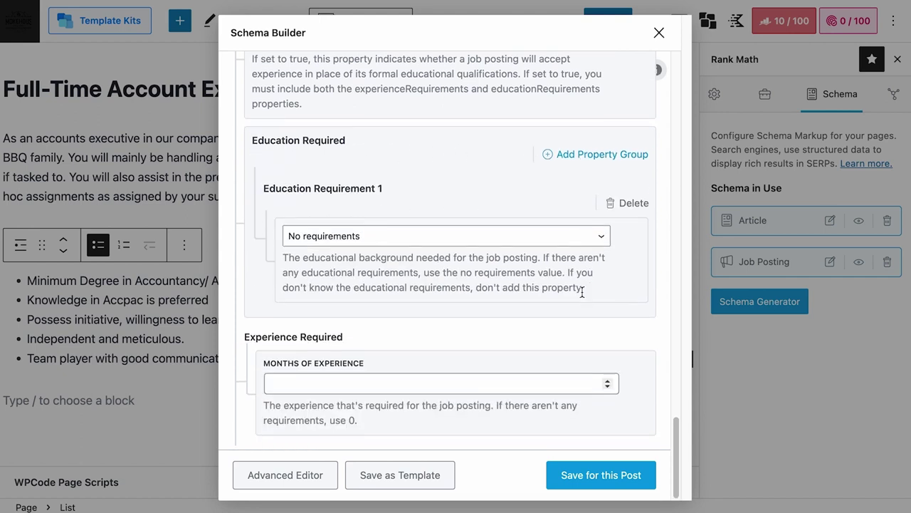
left_click(540, 237)
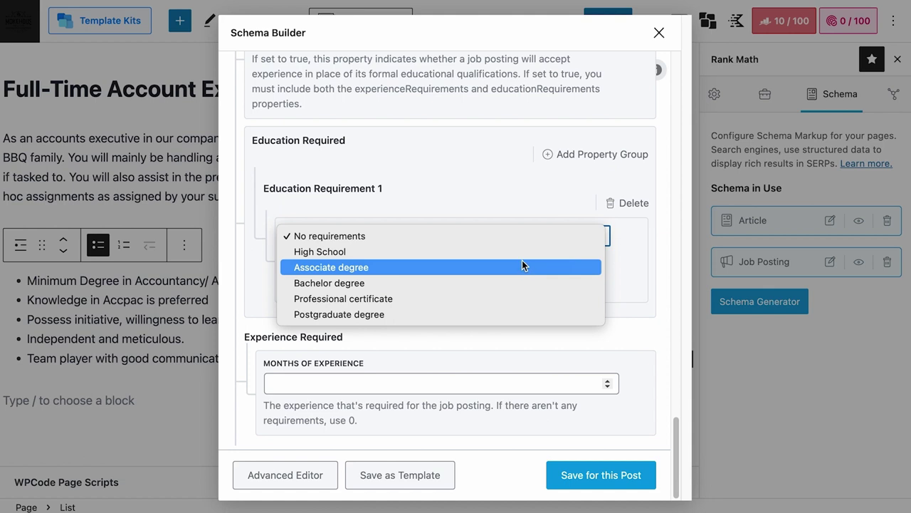
left_click(518, 282)
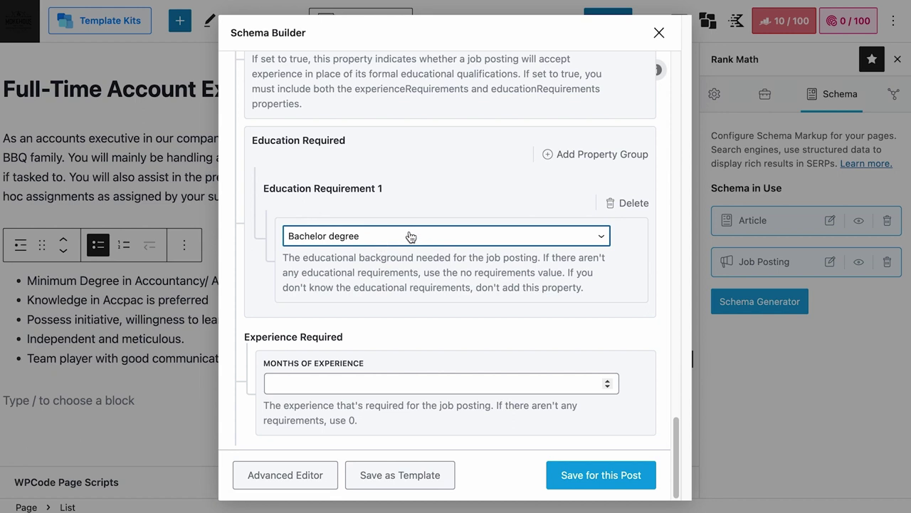
Add a second education requirement to the job posting schema and set it to Professional certificate
left_click(582, 155)
scroll(474, 234, "down", 2)
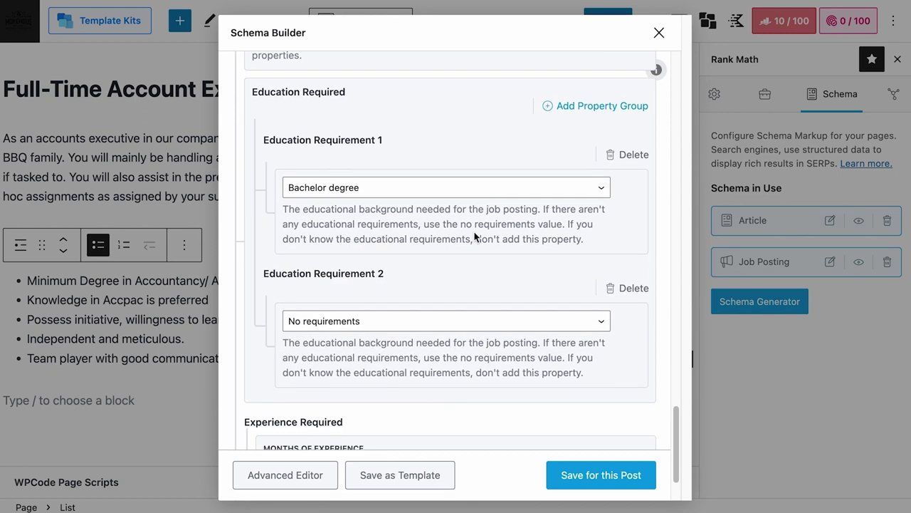
left_click(440, 283)
left_click(420, 344)
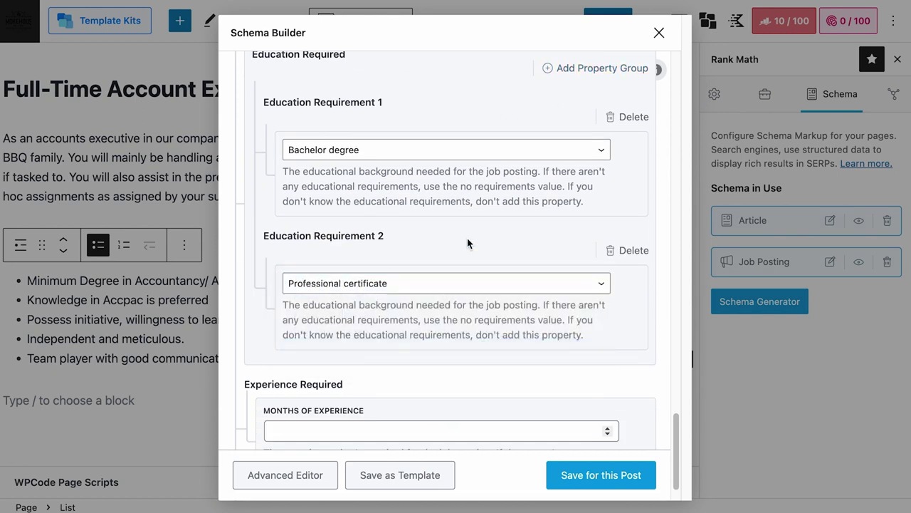
Set the required months of experience to 0
scroll(446, 287, "down", 1)
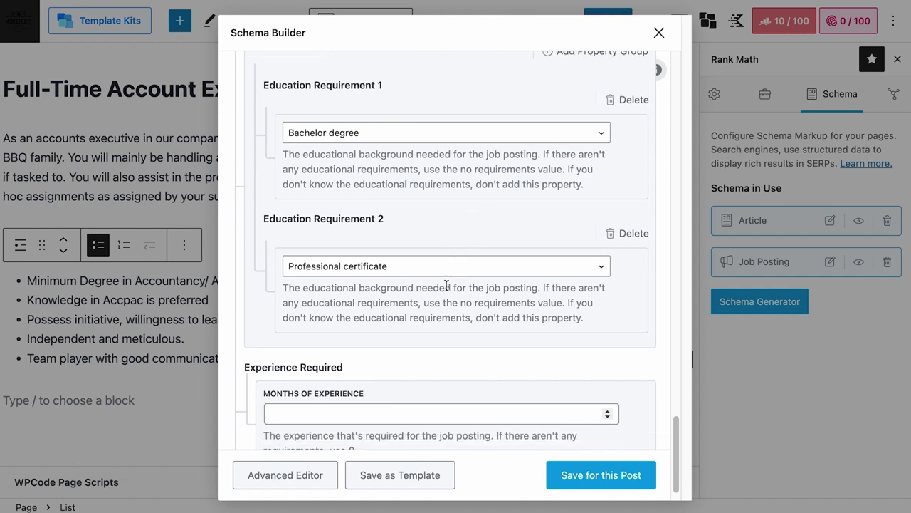
left_click(375, 385)
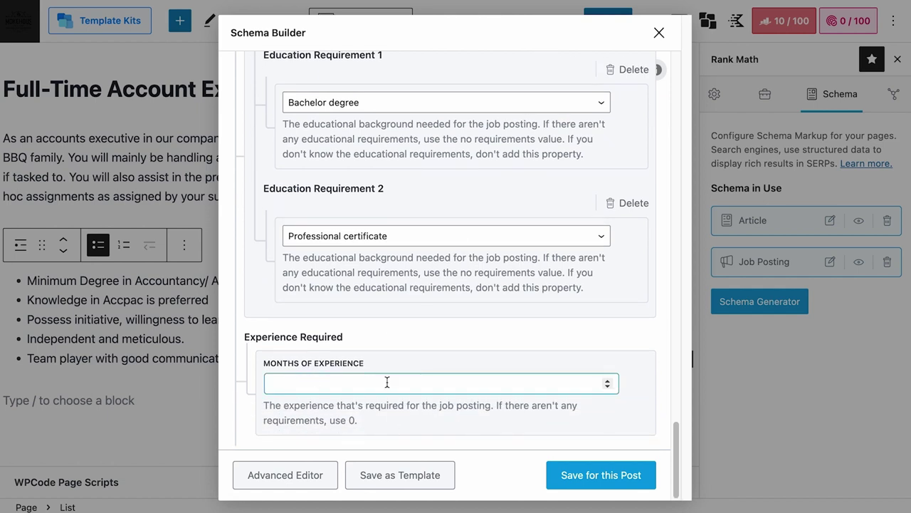
left_click(368, 382)
type("0")
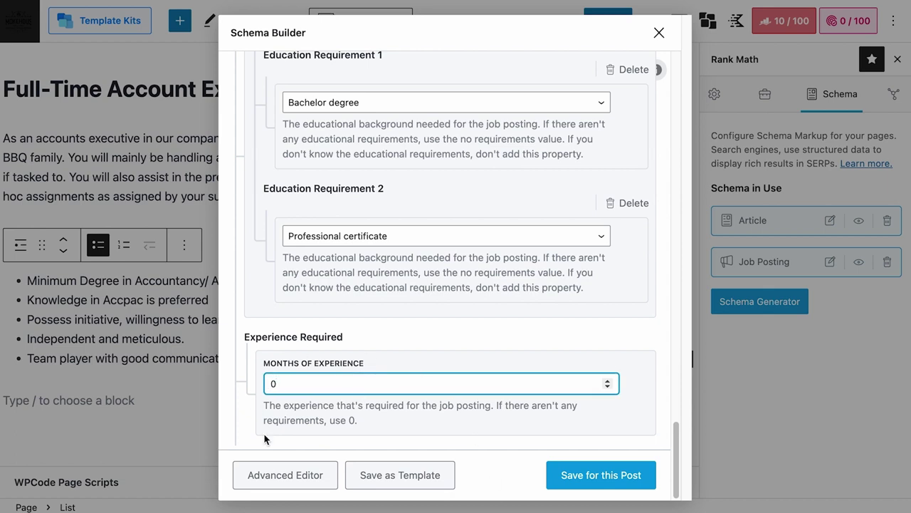
scroll(512, 399, "up", 3)
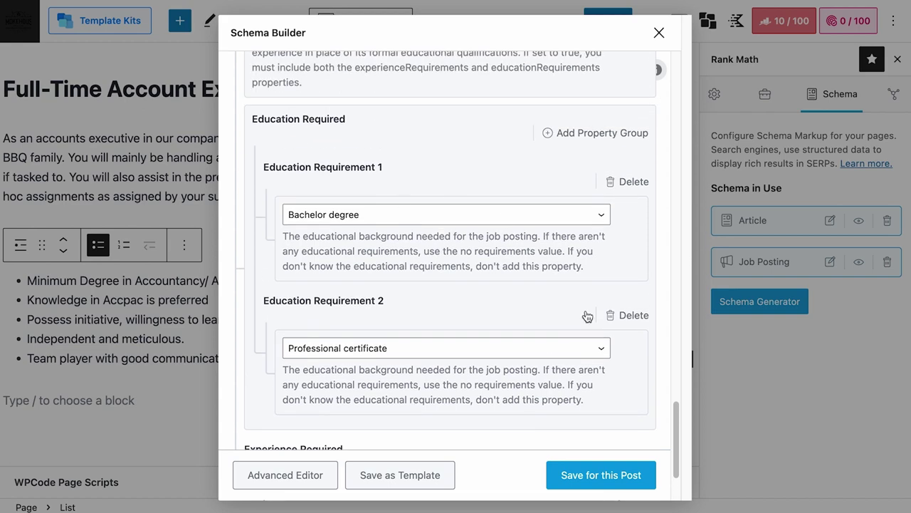
scroll(390, 217, "down", 3)
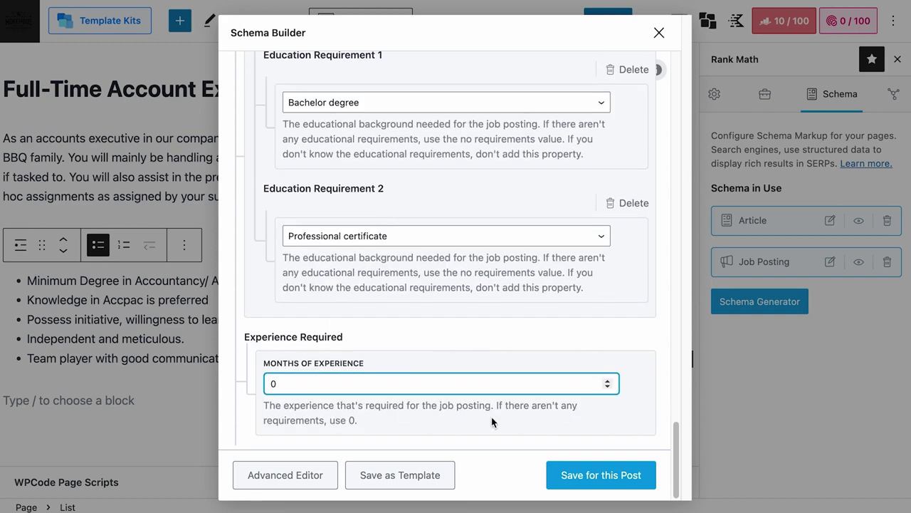
Set Use Exp in Place of Education to True and the required months of experience to 24
scroll(324, 231, "up", 5)
left_click(395, 86)
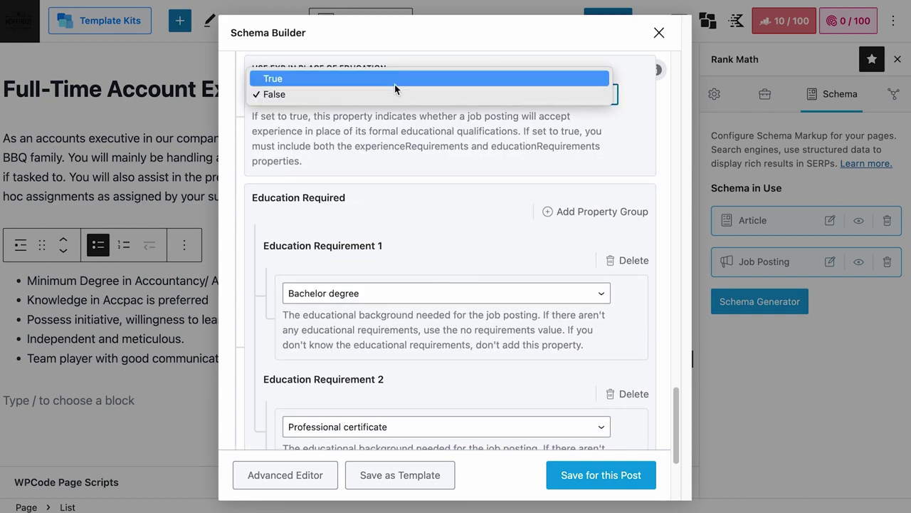
left_click(394, 80)
scroll(417, 198, "down", 5)
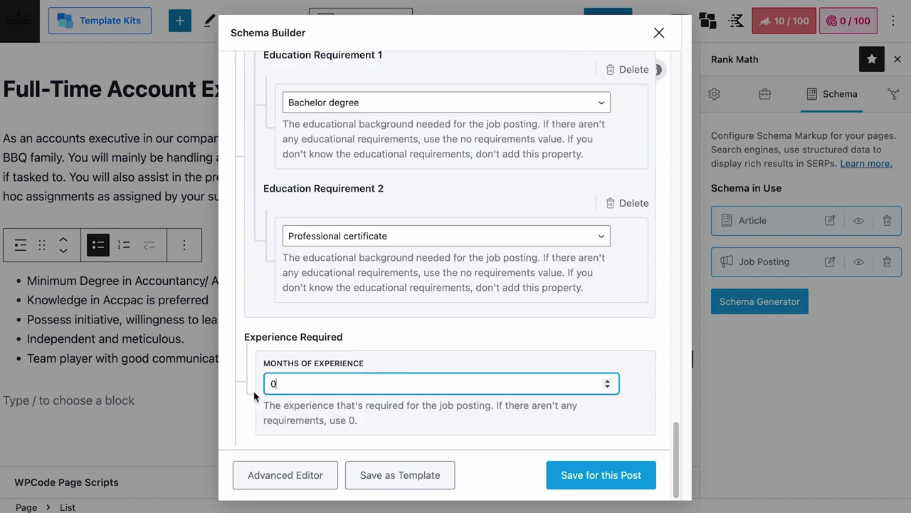
left_click_drag(277, 384, 263, 384)
type("24")
scroll(366, 325, "up", 2)
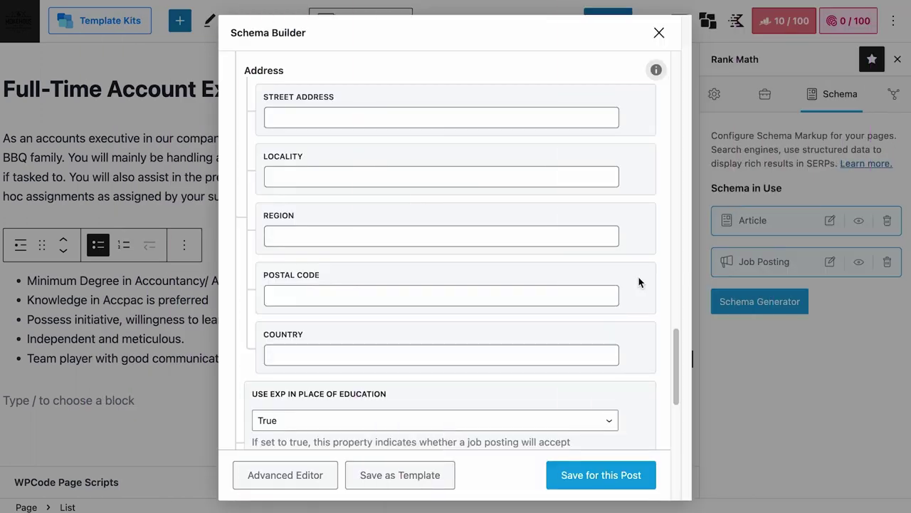
left_click(319, 483)
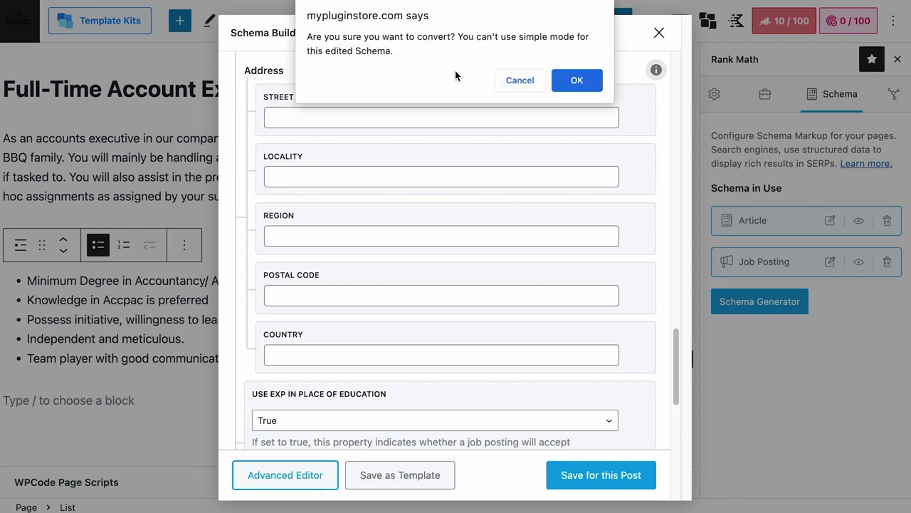
left_click_drag(519, 36, 576, 37)
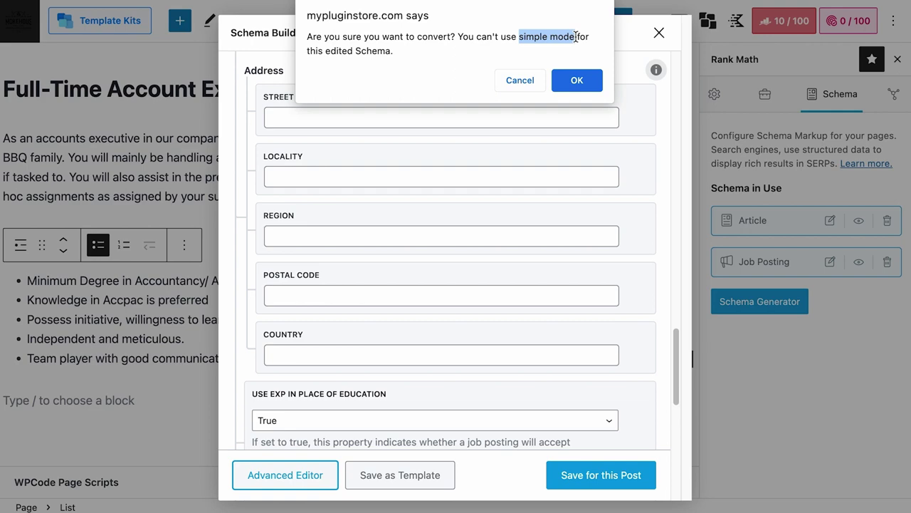
left_click(507, 81)
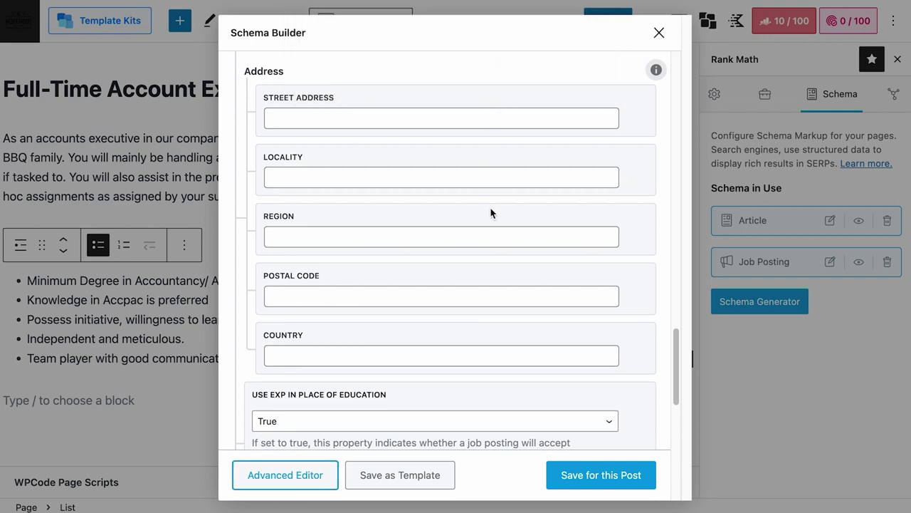
Convert the job posting schema to the Advanced Editor and accept the conversion
scroll(489, 212, "up", 10)
scroll(489, 212, "up", 5)
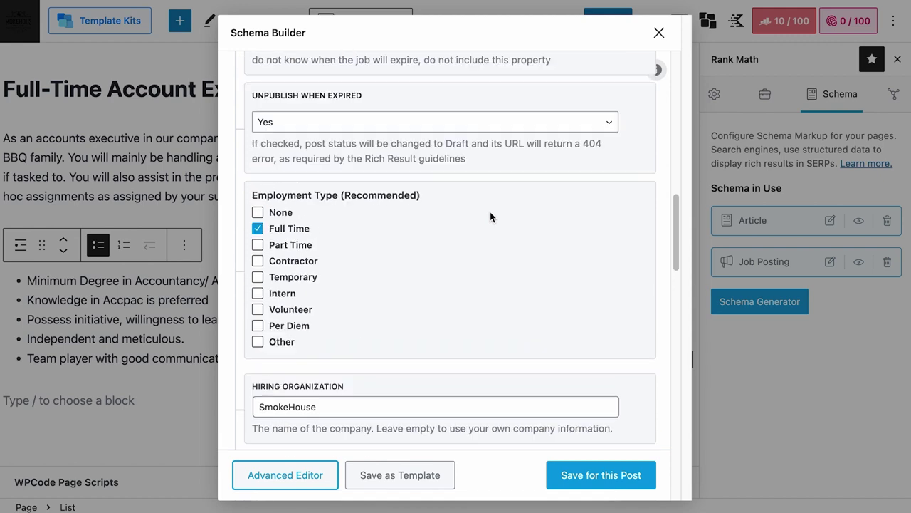
left_click(284, 475)
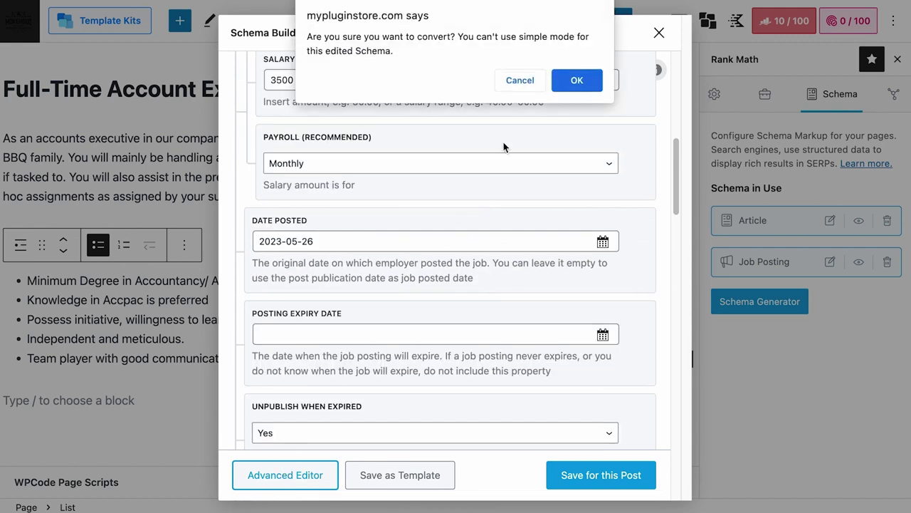
left_click(581, 80)
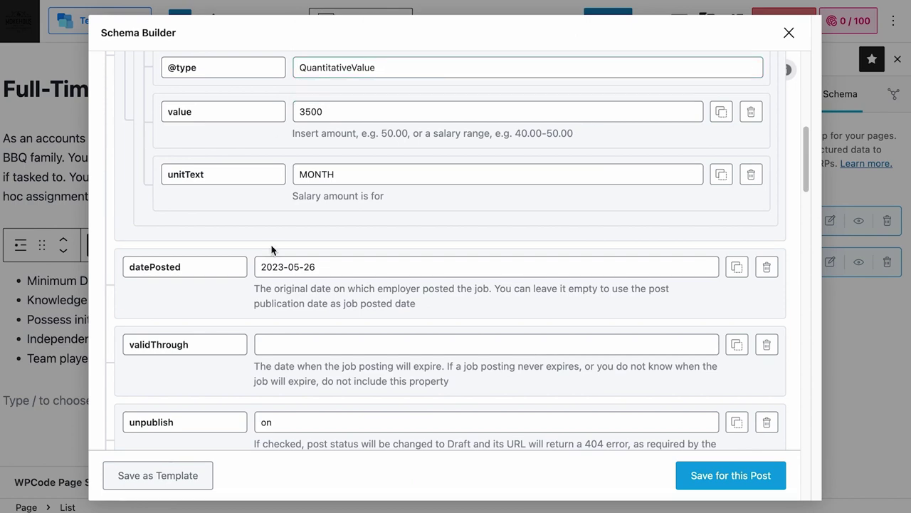
scroll(332, 293, "up", 6)
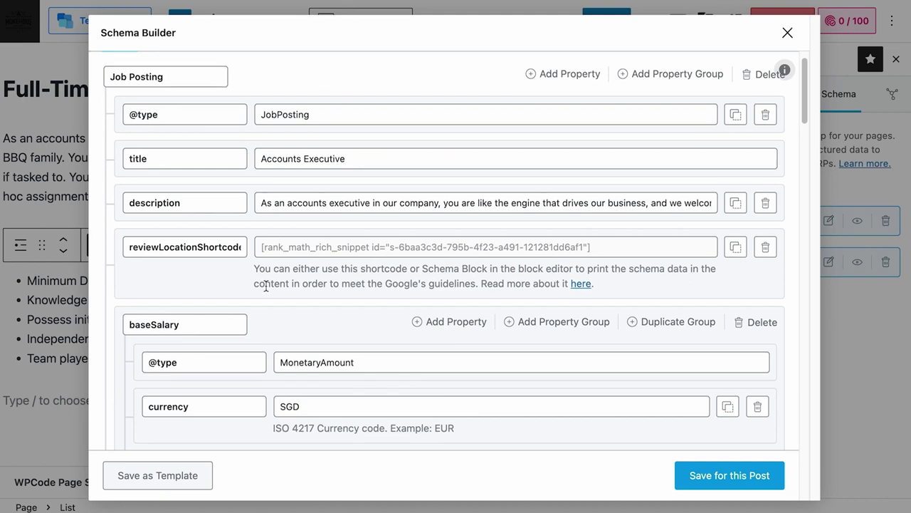
Delete the default jobLocation property group from the schema
scroll(244, 291, "down", 15)
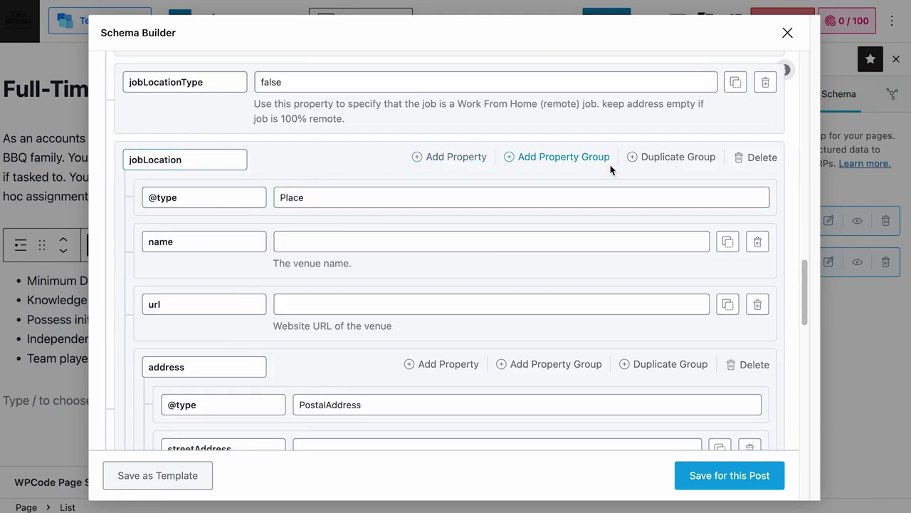
left_click(733, 161)
left_click(735, 162)
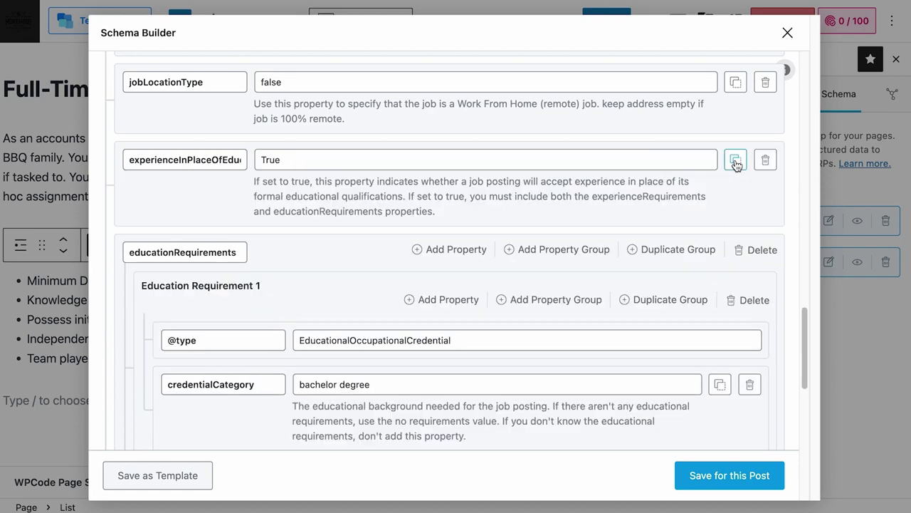
Add a new property group at the end of the Job Posting schema and name it jobLocation
scroll(609, 242, "down", 5)
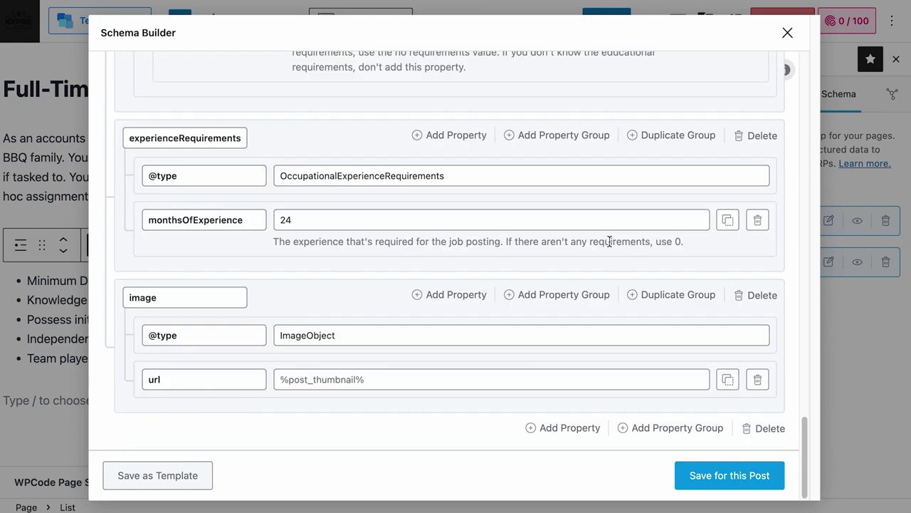
left_click(700, 430)
scroll(602, 349, "down", 1)
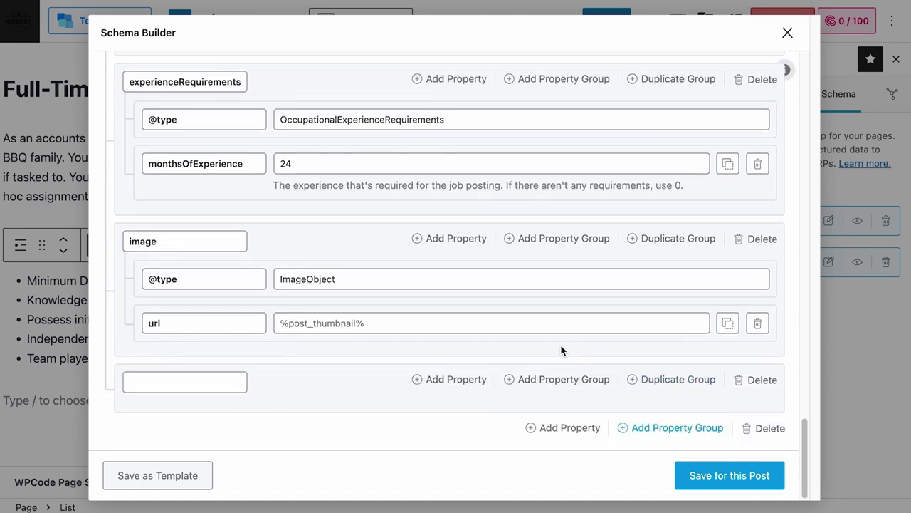
left_click(203, 382)
type("jobLocation")
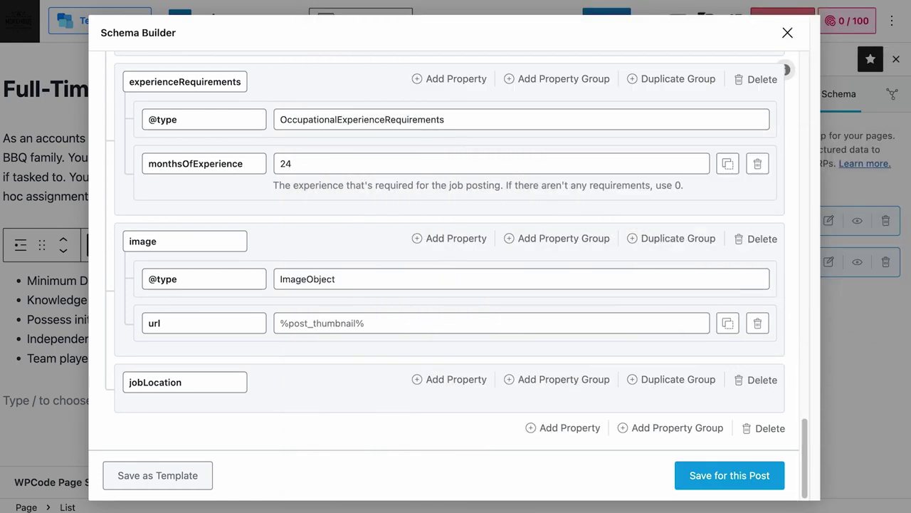
left_click(571, 382)
left_click(206, 368)
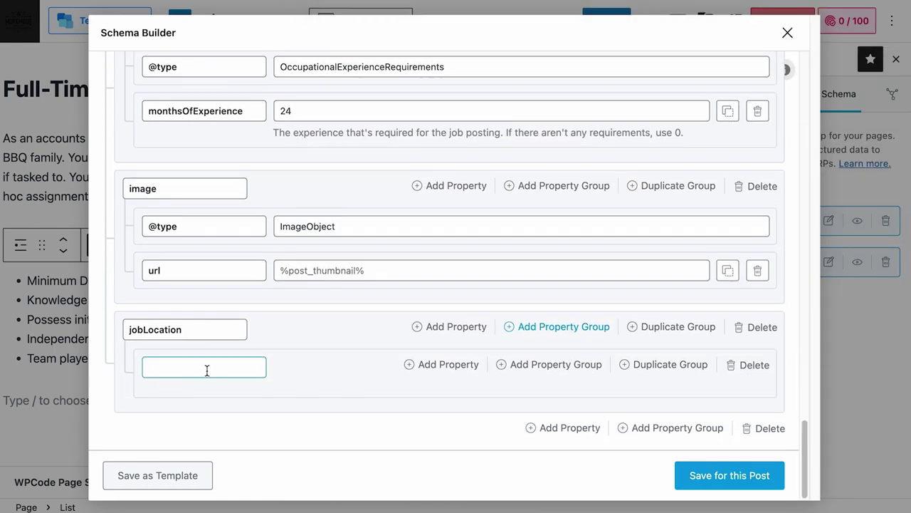
type("0")
left_click(450, 363)
left_click(257, 402)
type("@type")
left_click(311, 412)
type("place")
key("ctrl+a")
type("Place")
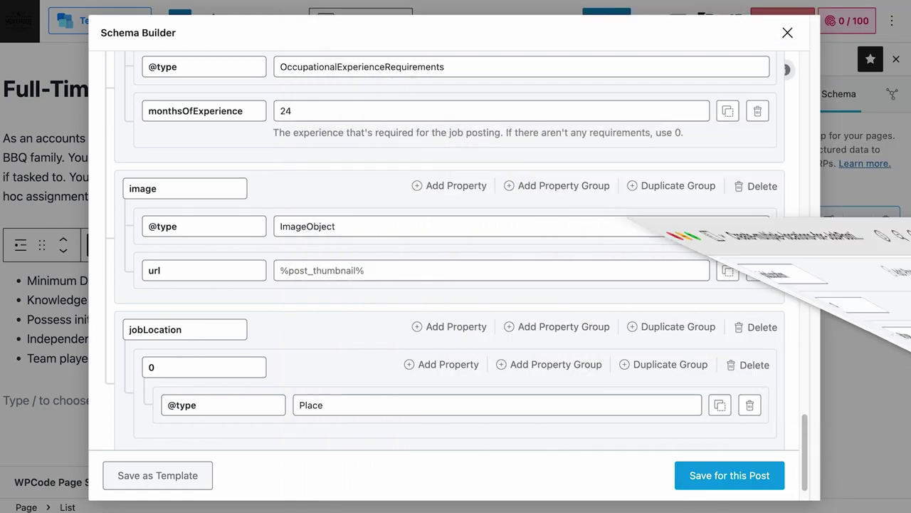
Add a property group named address inside location group 0 and create six blank properties in it
scroll(334, 276, "down", 1)
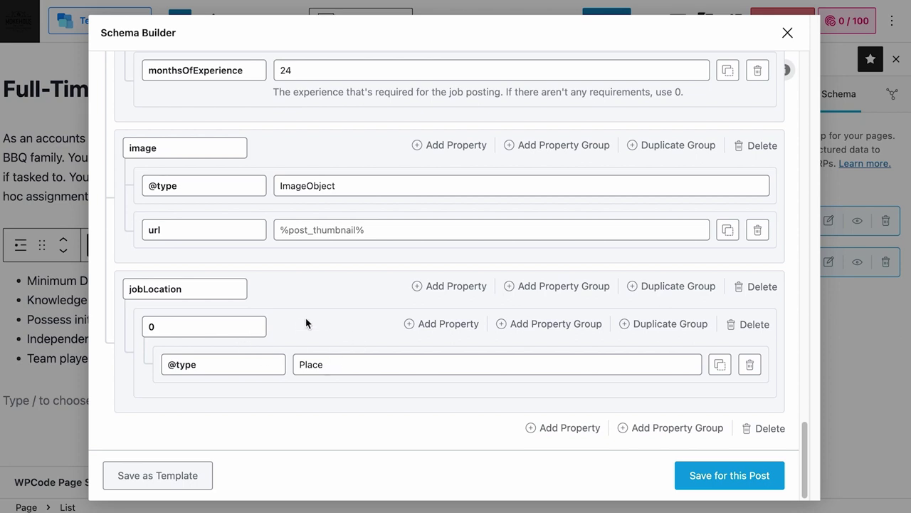
left_click(533, 326)
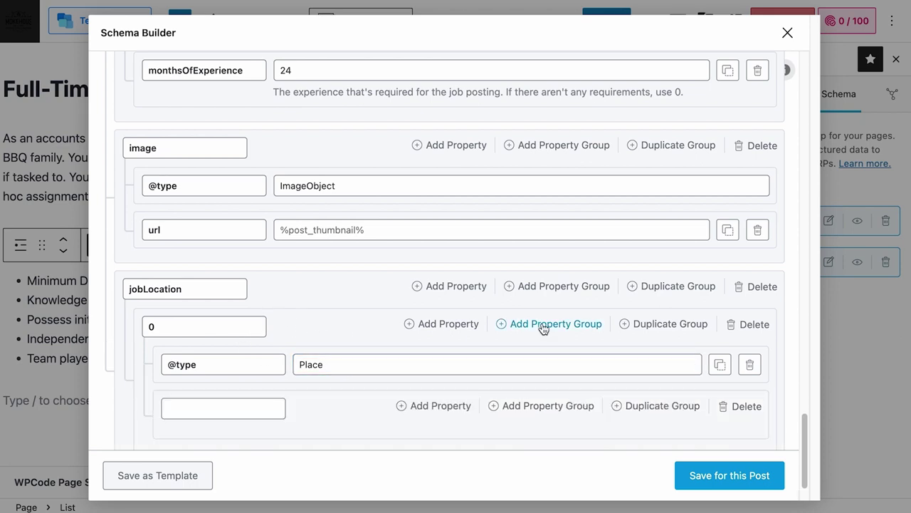
scroll(484, 339, "down", 1)
left_click(265, 361)
type("address")
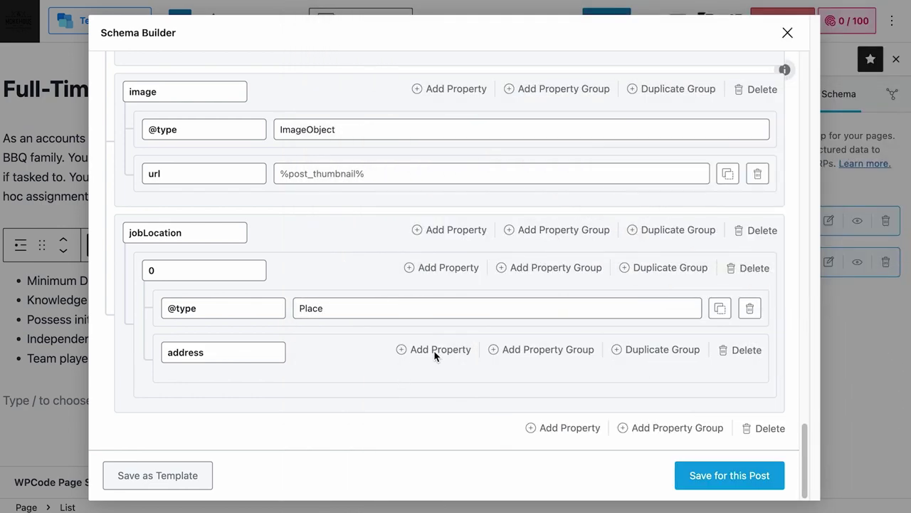
left_click(432, 350)
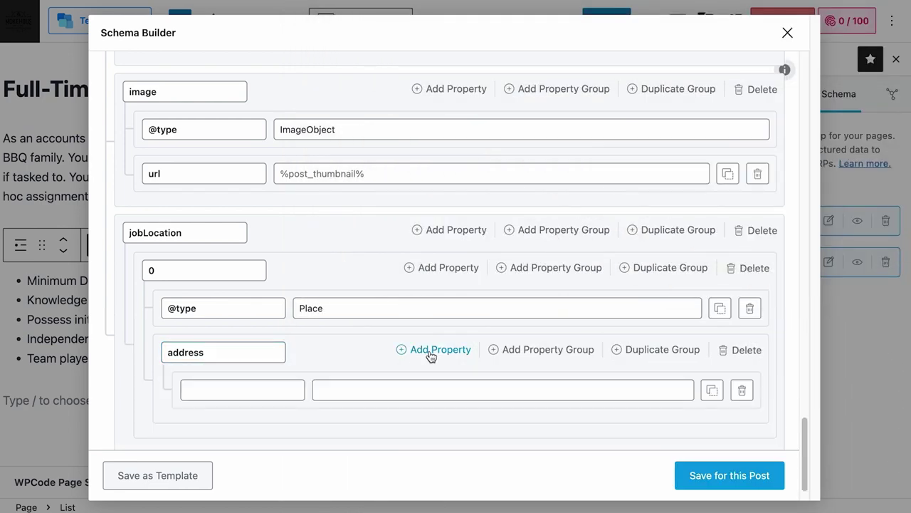
left_click(432, 350)
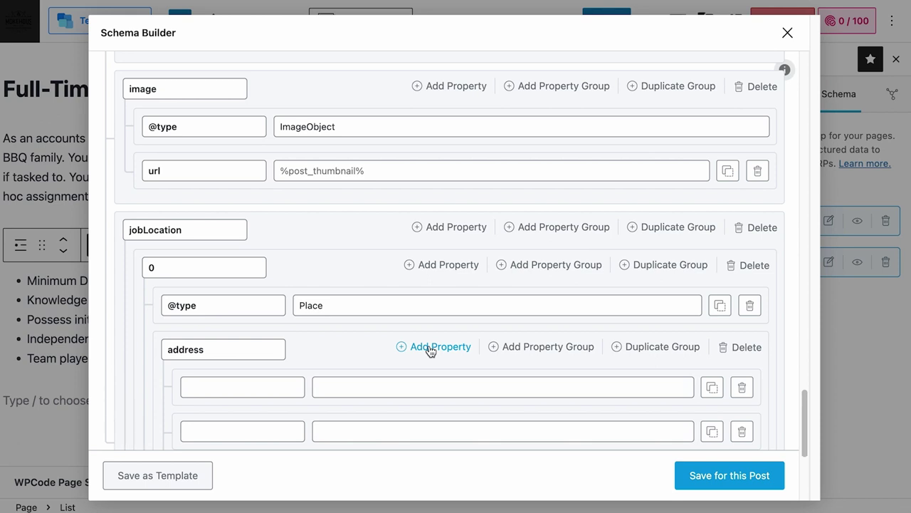
scroll(430, 350, "down", 4)
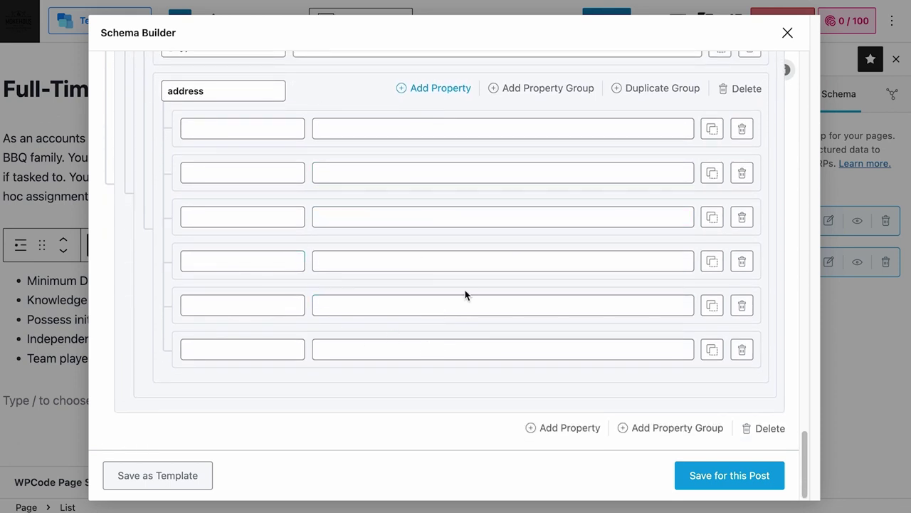
left_click(291, 133)
type("@")
left_click(444, 126)
type("PostalAddress")
Name the remaining address properties streetAdress, addressLocality, addressRegion, postalCode and addressCountry
left_click(285, 175)
type("streetAdress")
left_click(285, 217)
type("addressLocality")
left_click(259, 260)
type("addressRegion")
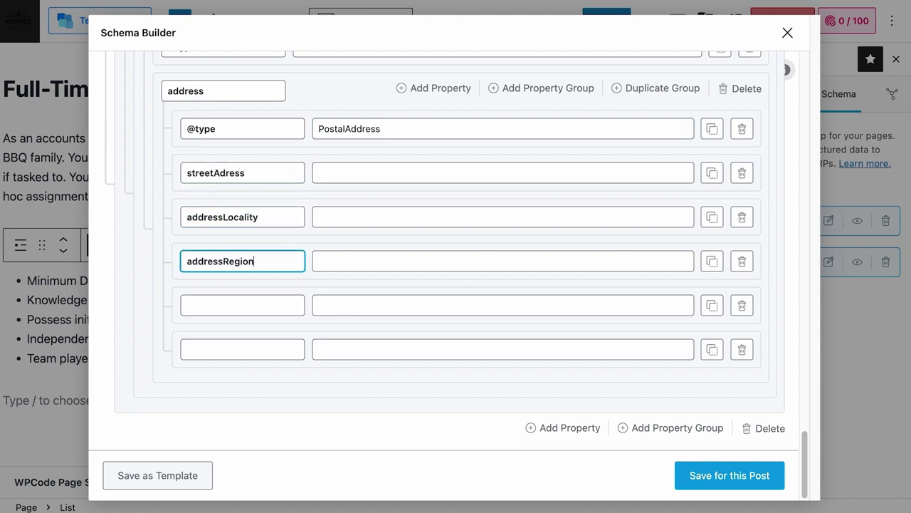
left_click(258, 305)
type("postalCode")
left_click(258, 349)
type("addressCountry")
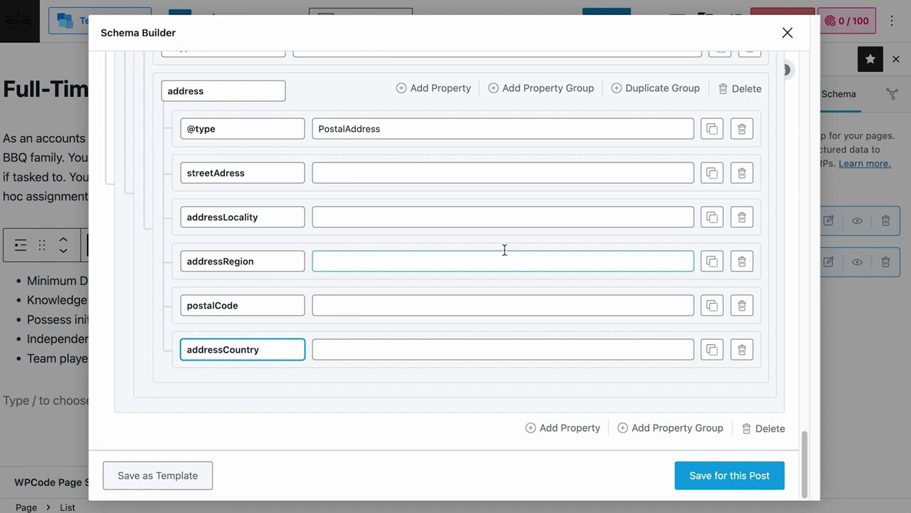
Duplicate location group 0 inside jobLocation to create a second location
scroll(505, 249, "up", 3)
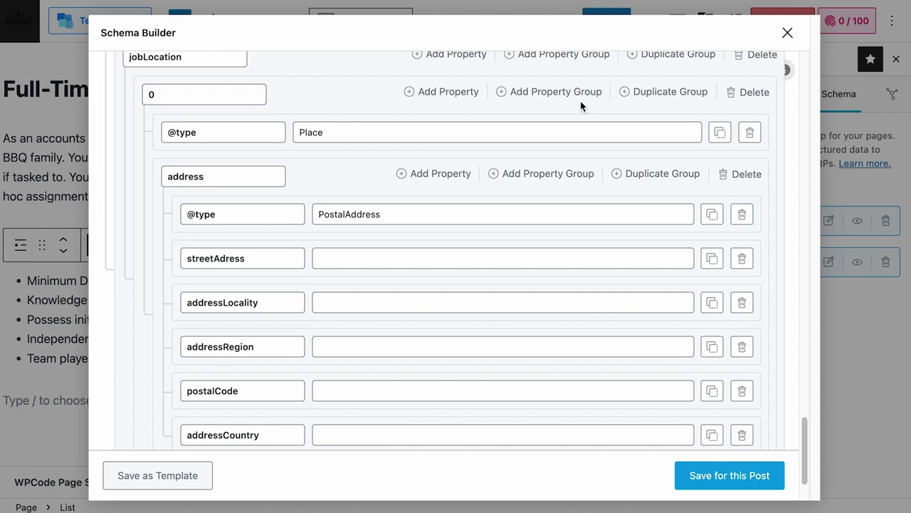
left_click(660, 95)
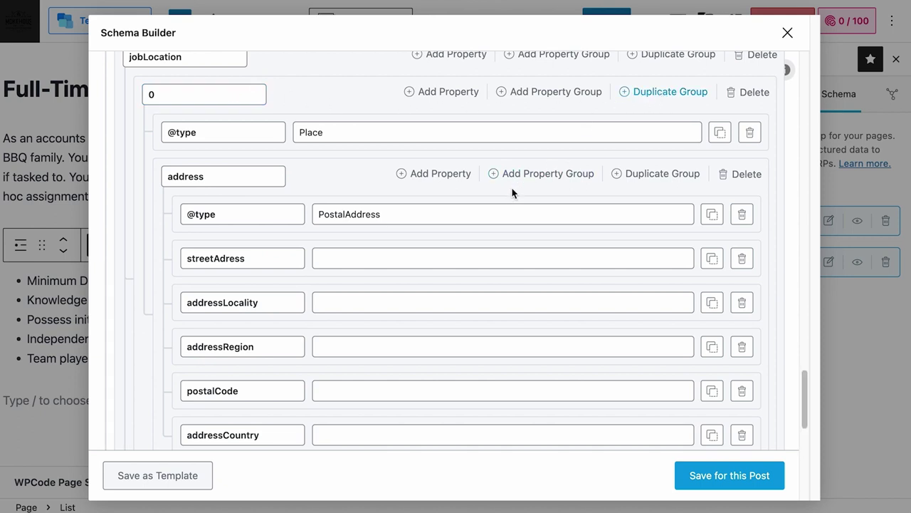
scroll(420, 215, "down", 6)
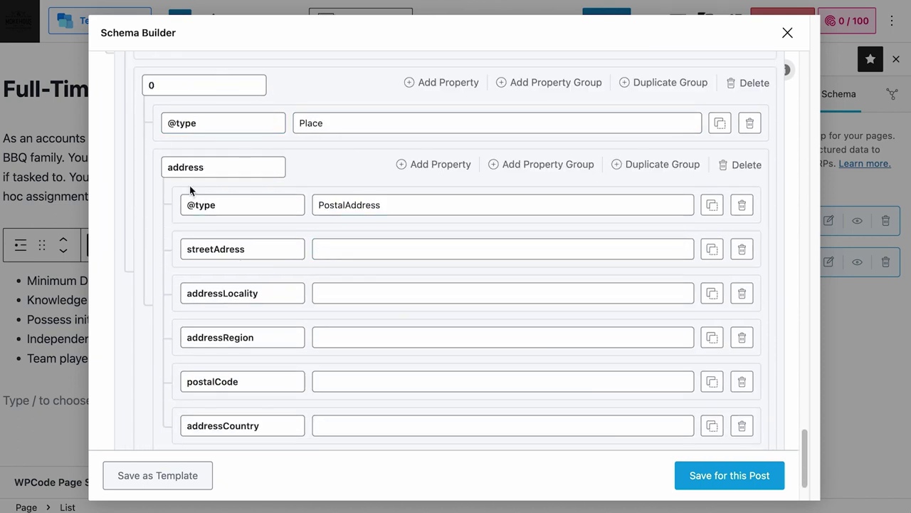
Rename the duplicated location group inside jobLocation as 1
left_click(164, 91)
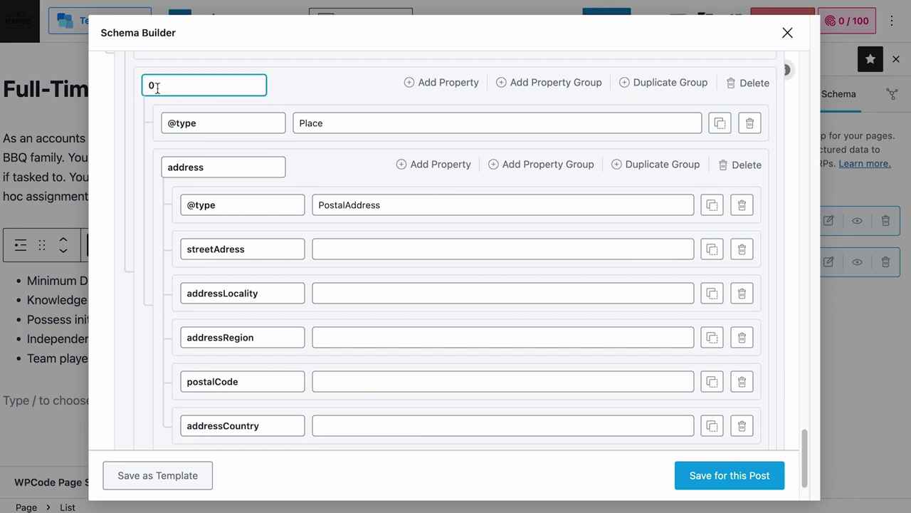
type("1")
Fill in location 0's street address and postal code, with Singapore as locality and country and East as region
scroll(138, 122, "up", 5)
left_click(361, 185)
type("Tampines Street")
left_click(363, 229)
type("Singapore")
left_click(366, 273)
type("East")
left_click(370, 317)
type("520123")
Fill in location 1's street address and postal code, with Singapore as locality and country and West as region
scroll(417, 363, "down", 5)
type("Jurong WestSingapore")
left_click(389, 335)
type("West")
left_click(392, 379)
type("865123")
left_click(396, 421)
type("Singapore")
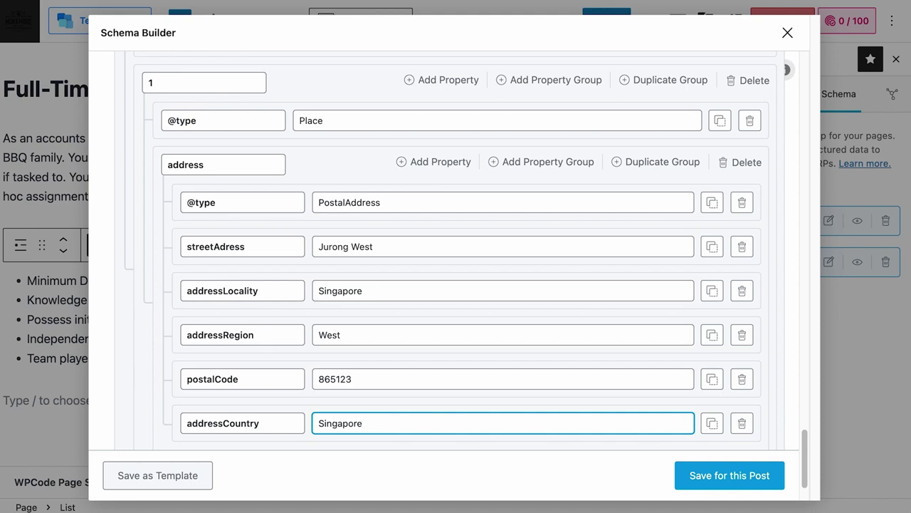
Review the address values entered for both job locations
scroll(448, 325, "up", 5)
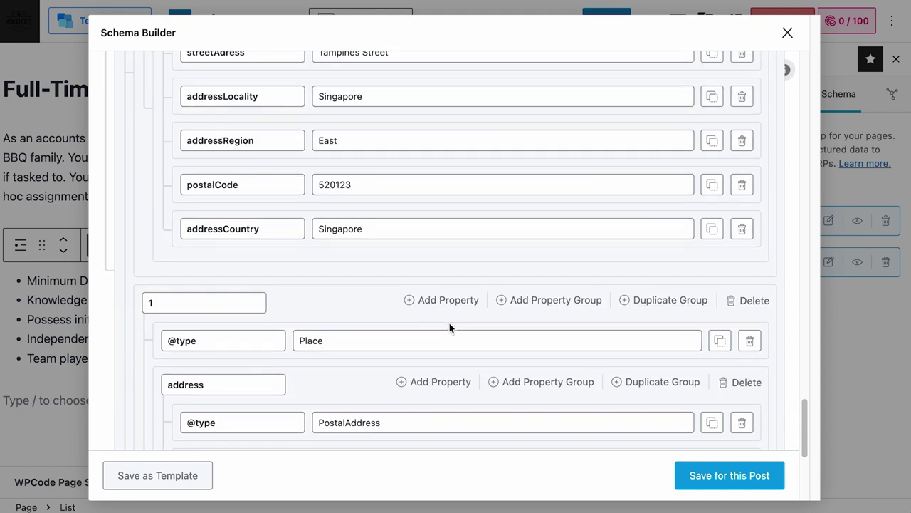
scroll(450, 322, "up", 1)
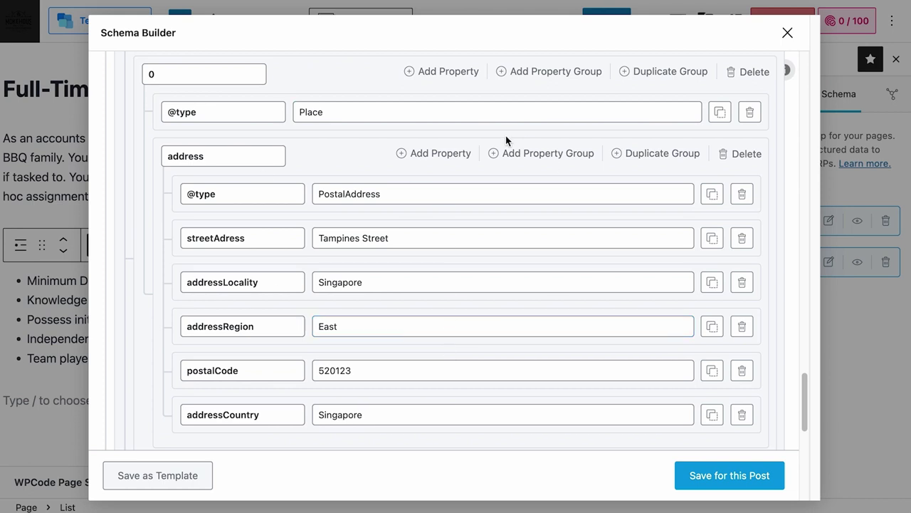
scroll(500, 151, "down", 1)
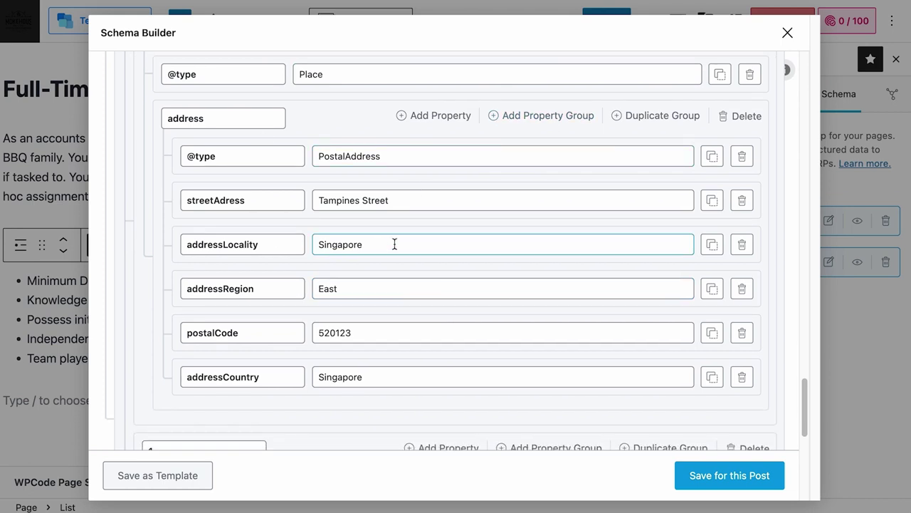
scroll(394, 243, "down", 5)
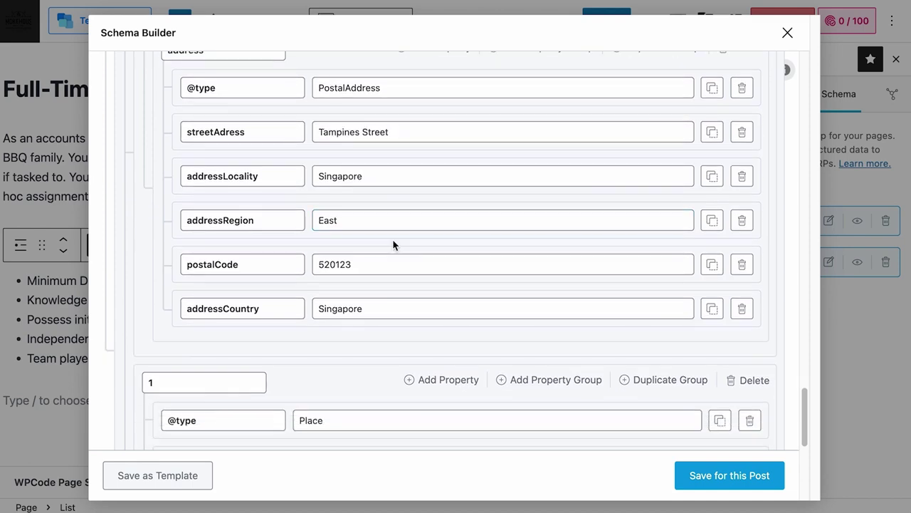
scroll(392, 242, "down", 6)
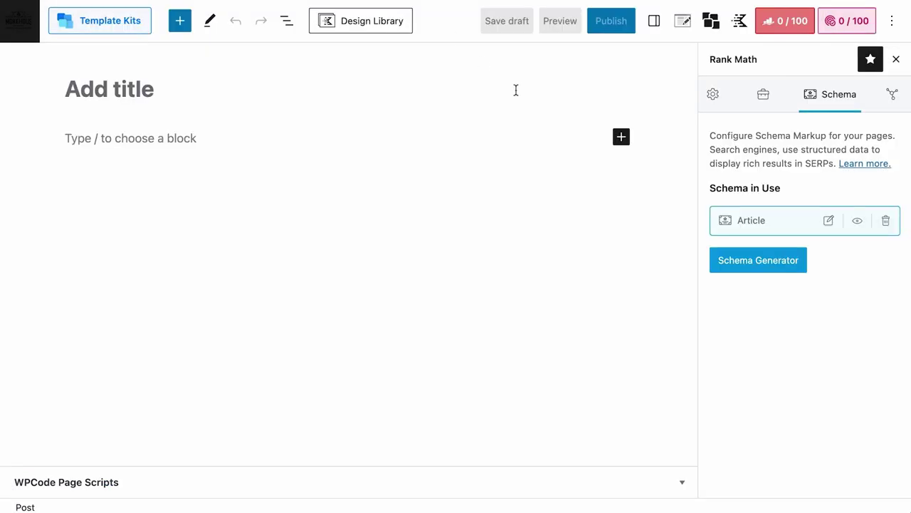
Open the Schema Generator in a new post and view the saved schemas under Your Templates
left_click(759, 261)
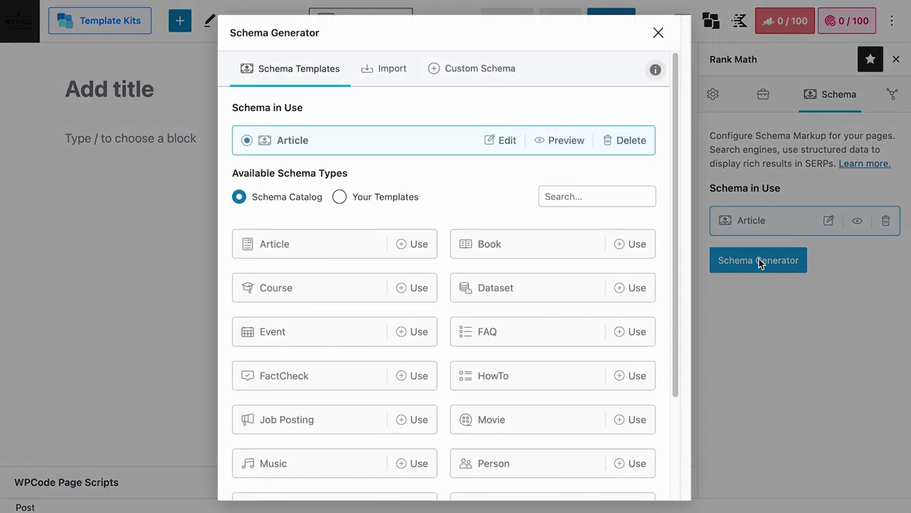
left_click(340, 197)
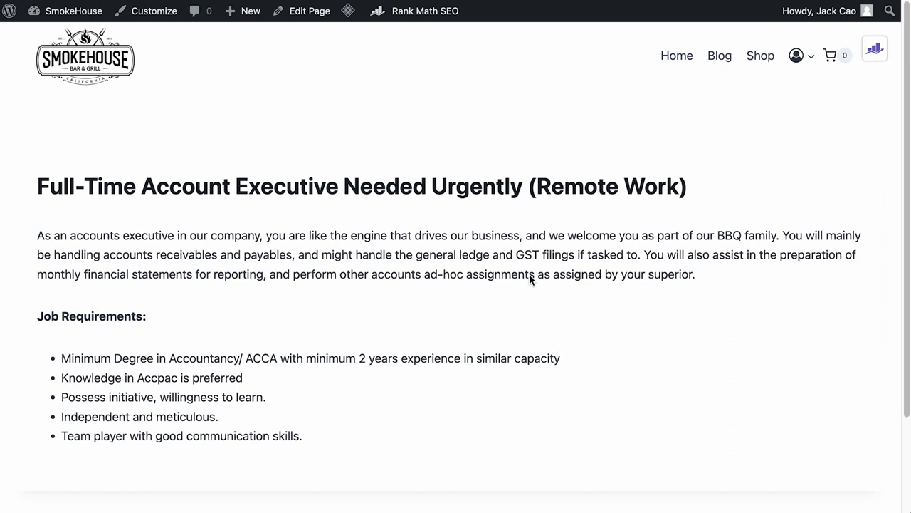
View the page source of the published Account Executive job page and copy all of its code
right_click(509, 151)
left_click(575, 344)
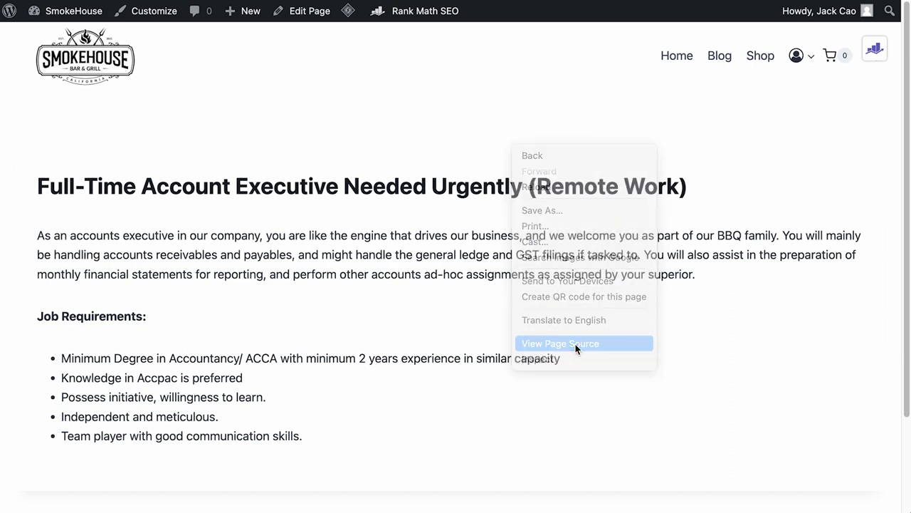
key("super+a")
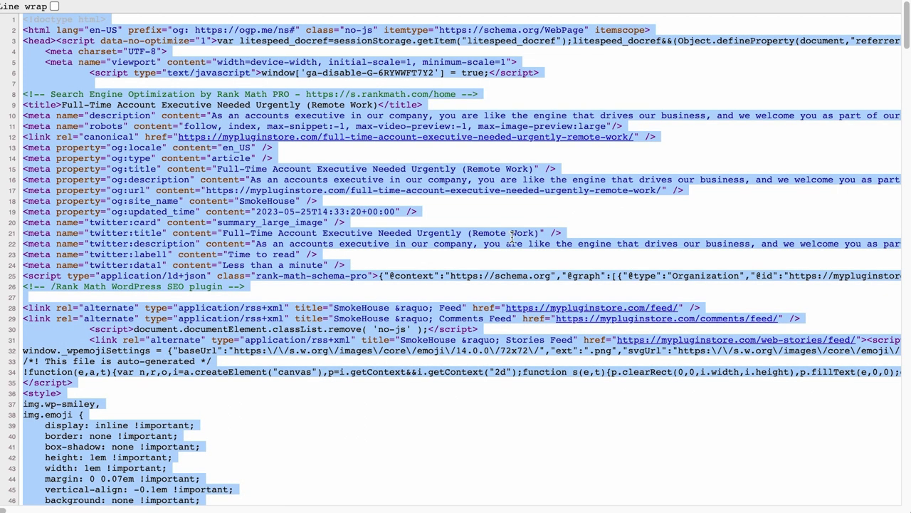
right_click(512, 238)
left_click(526, 267)
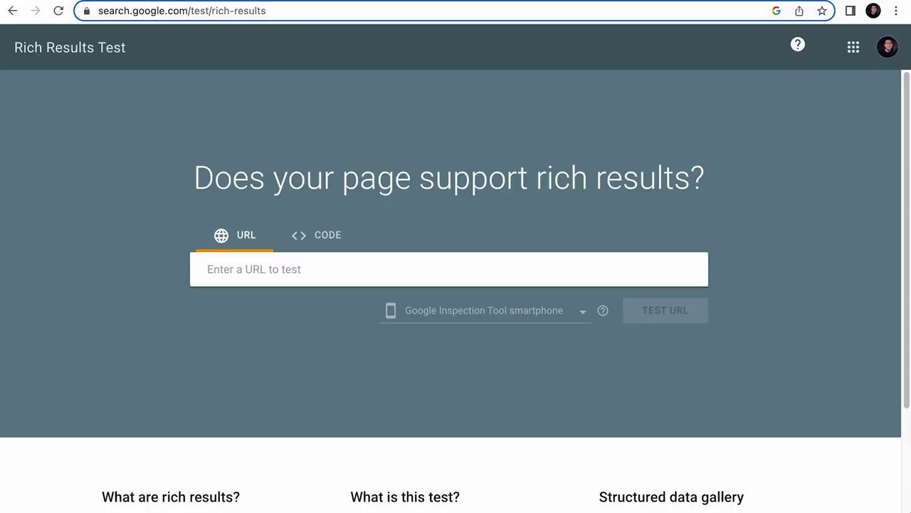
Switch to Google's Rich Results Test, paste the copied page source as code input and run the test
left_click(350, 13)
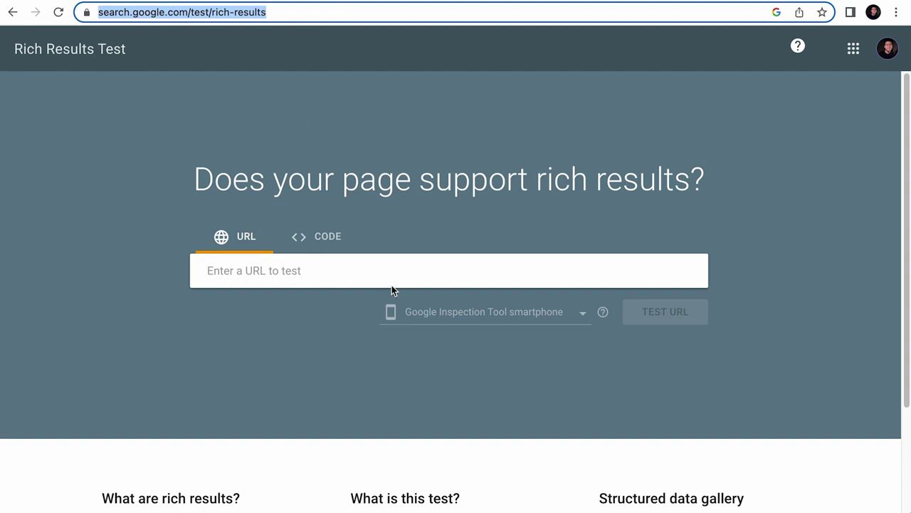
left_click(329, 237)
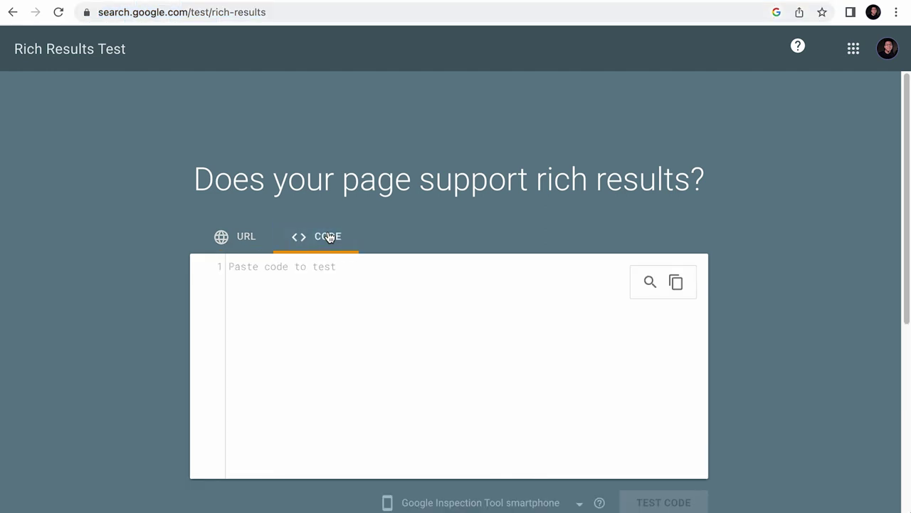
right_click(325, 273)
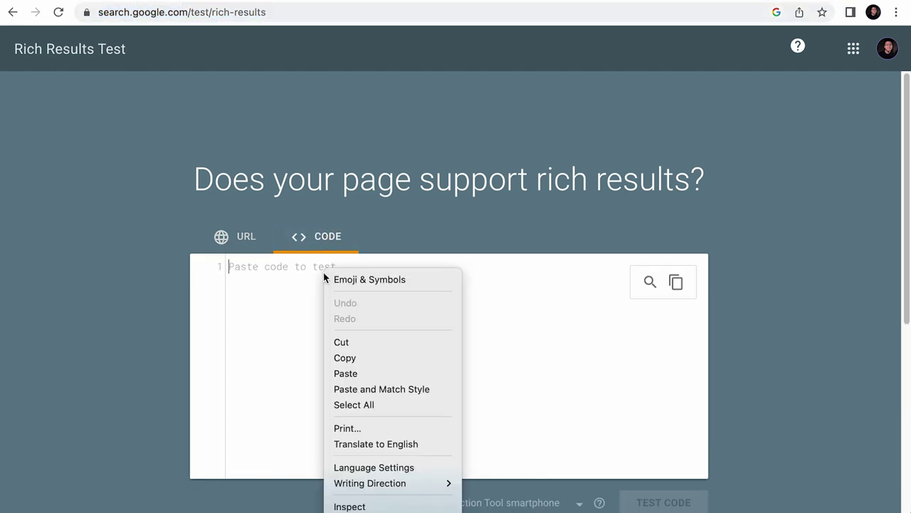
left_click(348, 371)
scroll(348, 375, "down", 1)
left_click(702, 405)
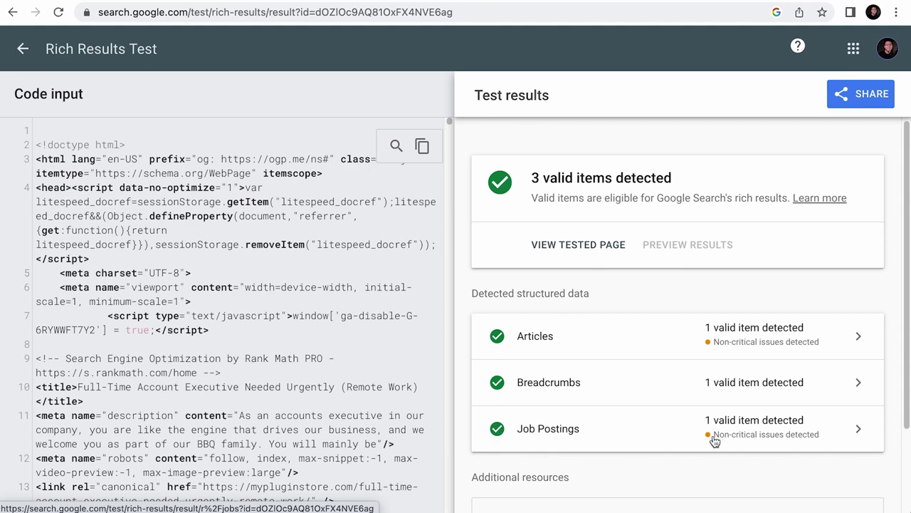
Examine the Job Postings test result and the non-critical issue listed for the Accounts Executive item
left_click(797, 437)
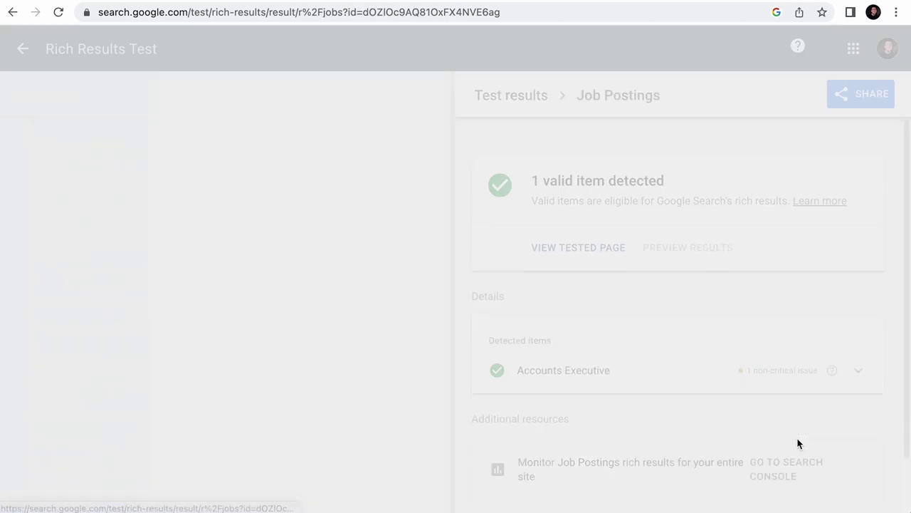
left_click(753, 381)
scroll(753, 381, "down", 2)
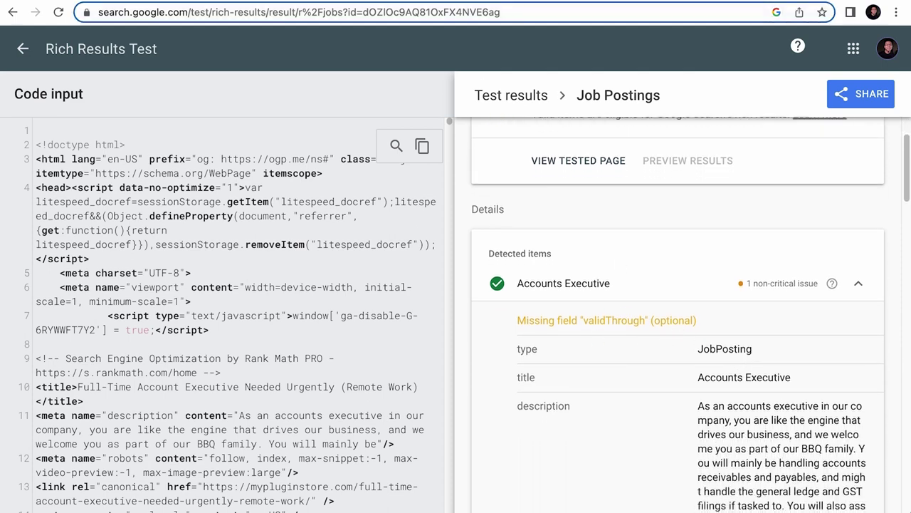
Reopen the Accounts Executive item in the Job Postings results and check the address details of both jobLocation entries
left_click(384, 2)
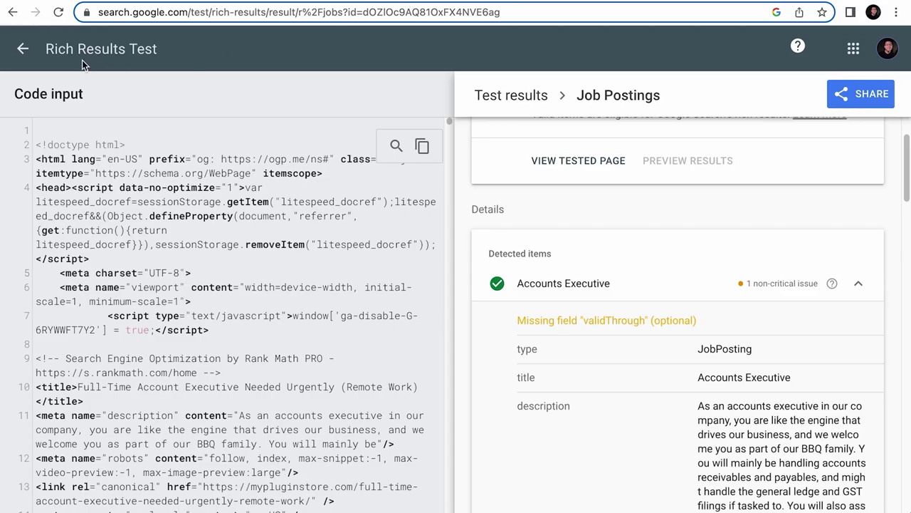
left_click(23, 49)
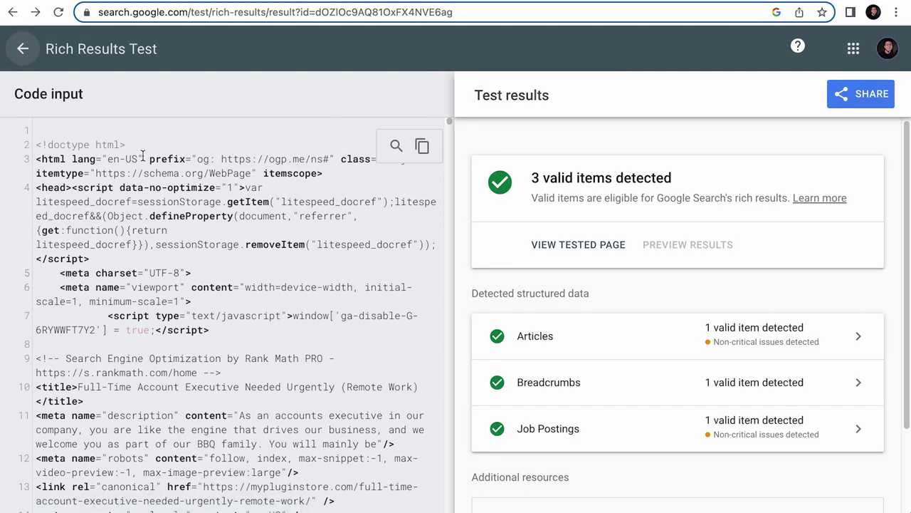
left_click(494, 429)
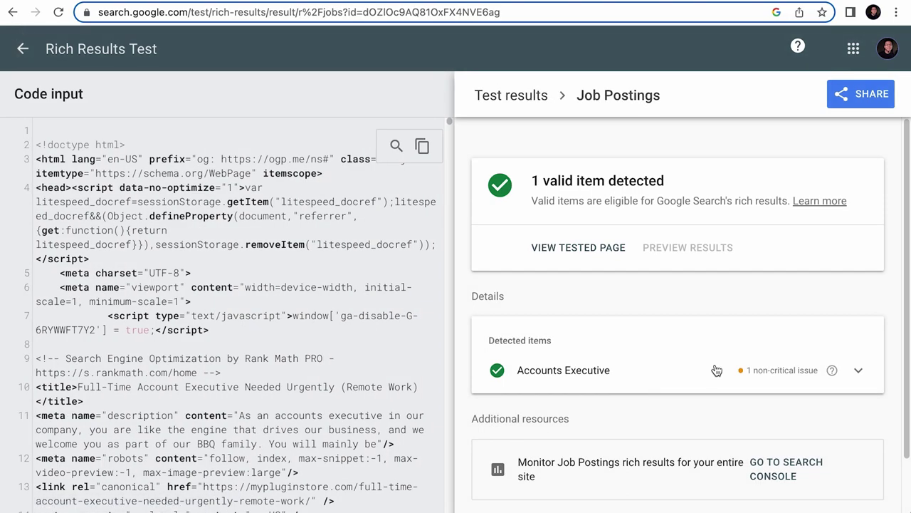
left_click(716, 368)
scroll(715, 370, "down", 10)
scroll(714, 370, "down", 10)
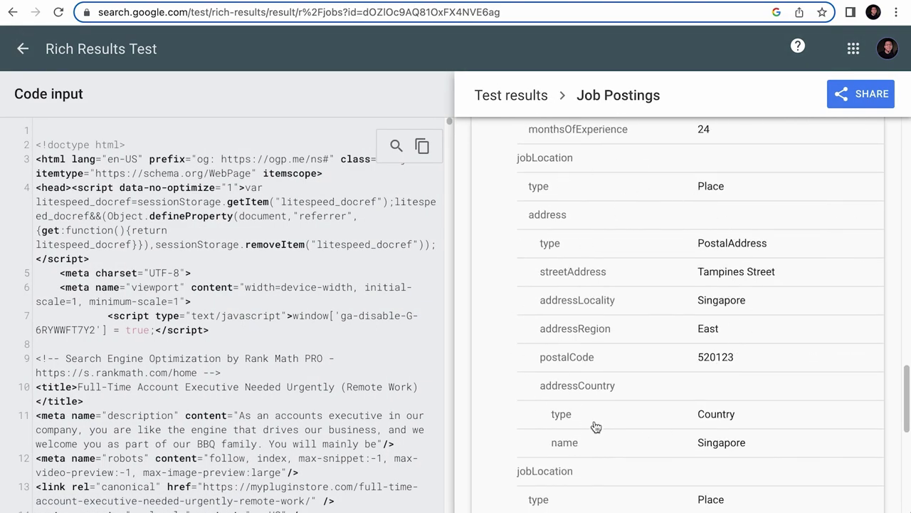
scroll(595, 426, "down", 5)
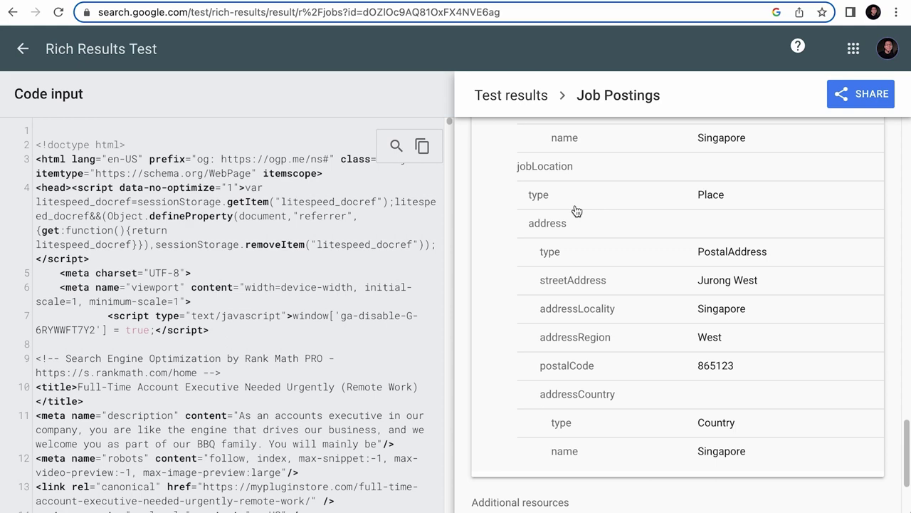
scroll(577, 211, "up", 3)
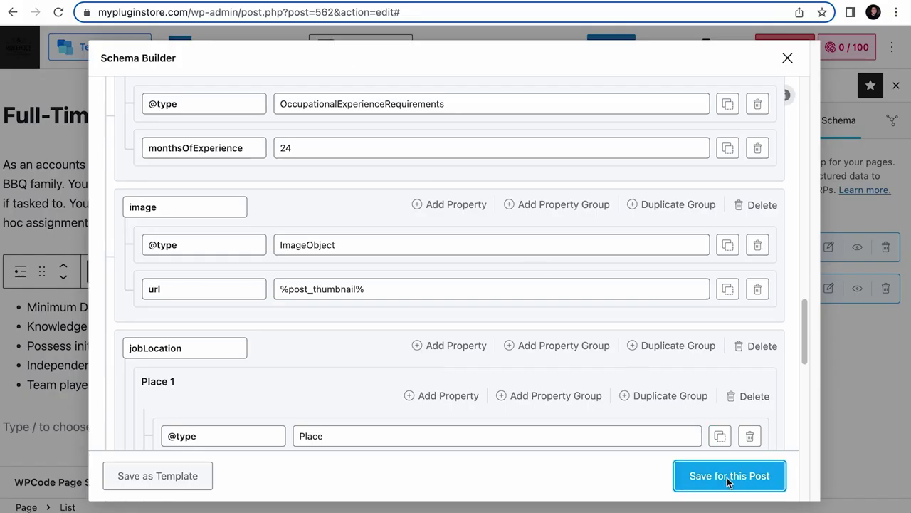
Save the Job Posting schema for this post
left_click(729, 474)
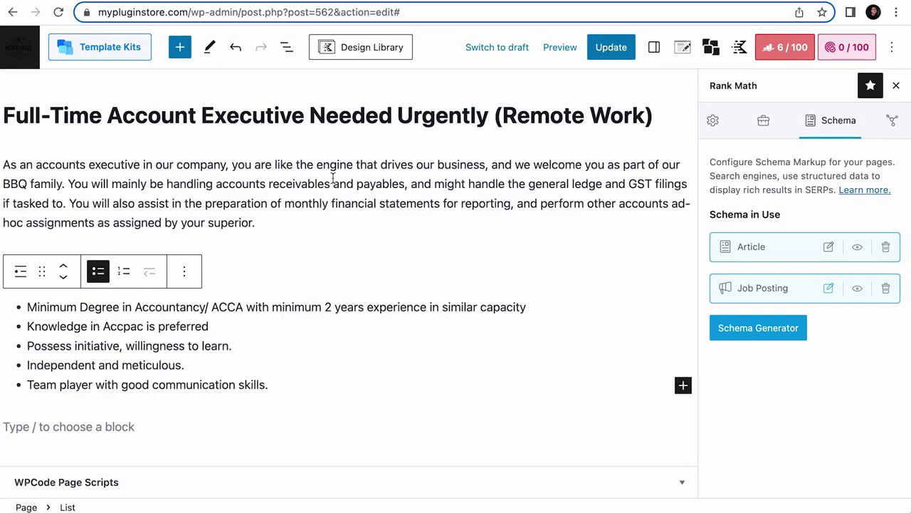